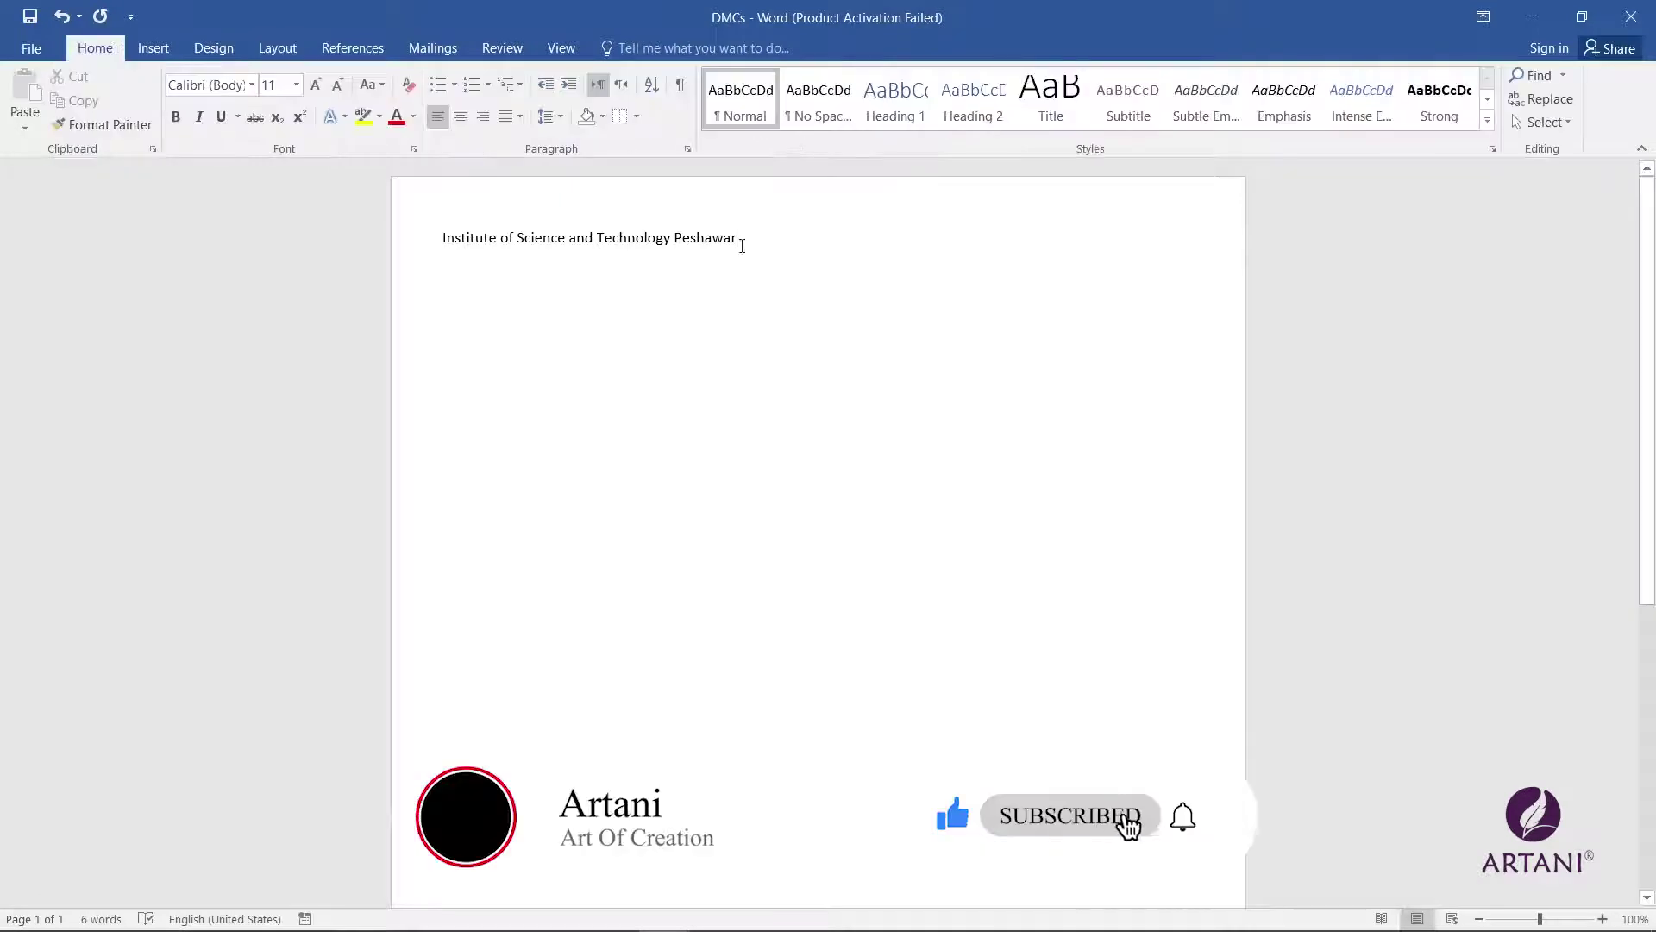
# Step: Convert the text line "Institute of Science and Technology Peshawar" into WordArt using a black style with a shadow
pyautogui.moveTo(749, 238); pyautogui.dragTo(474, 239)
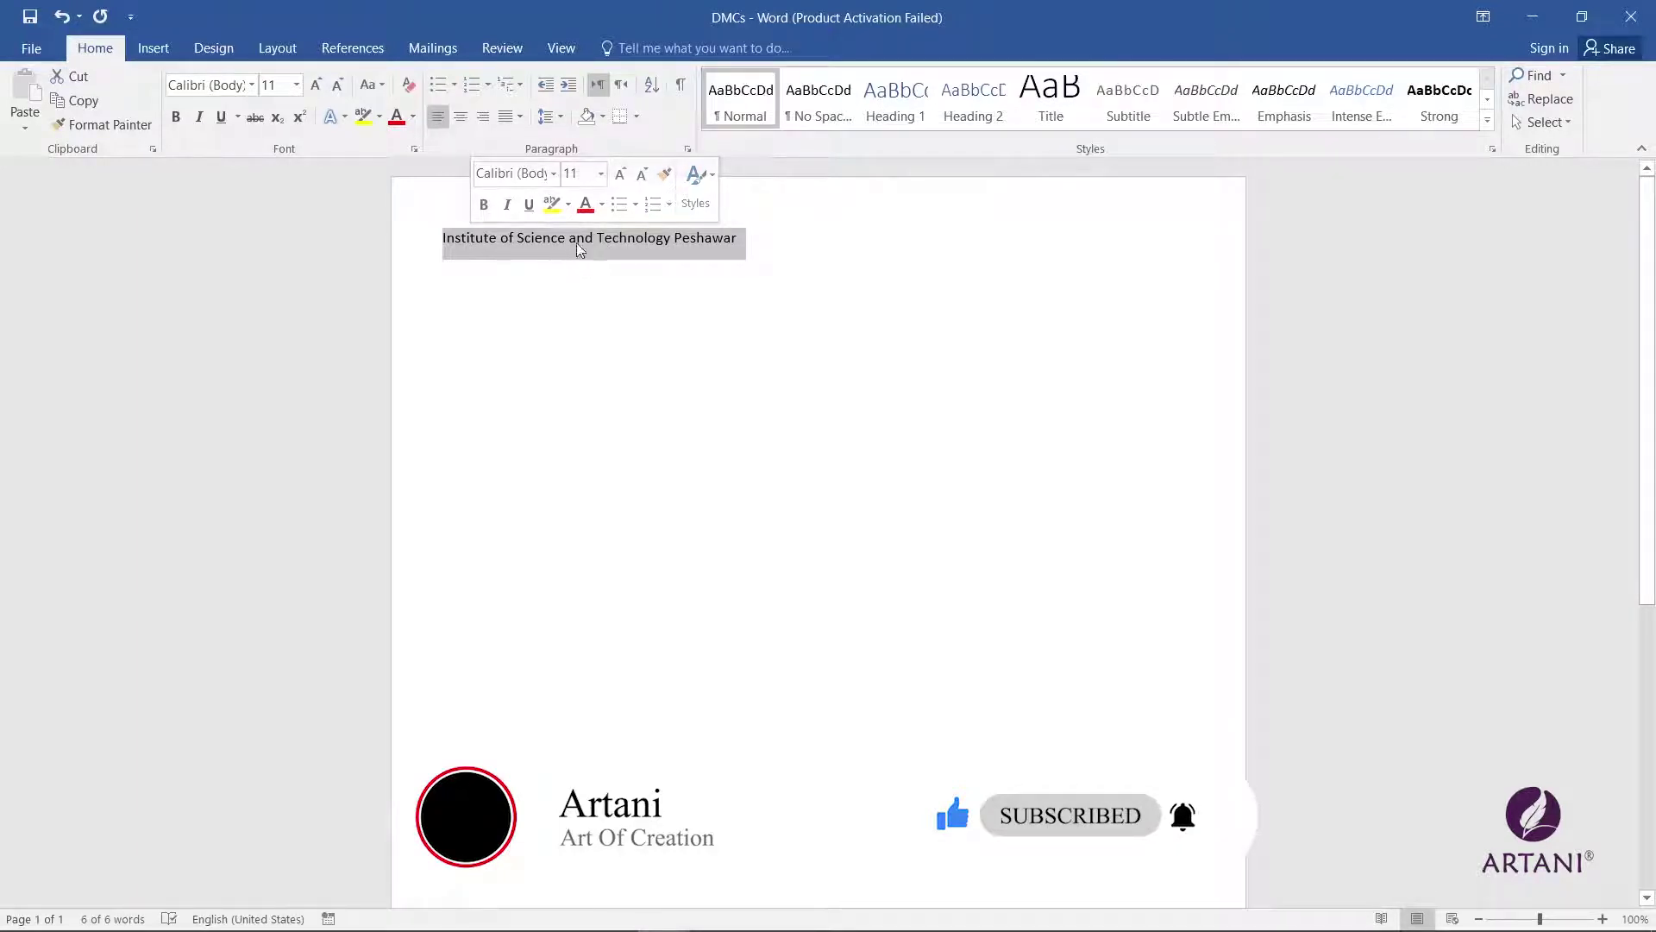
pyautogui.click(154, 49)
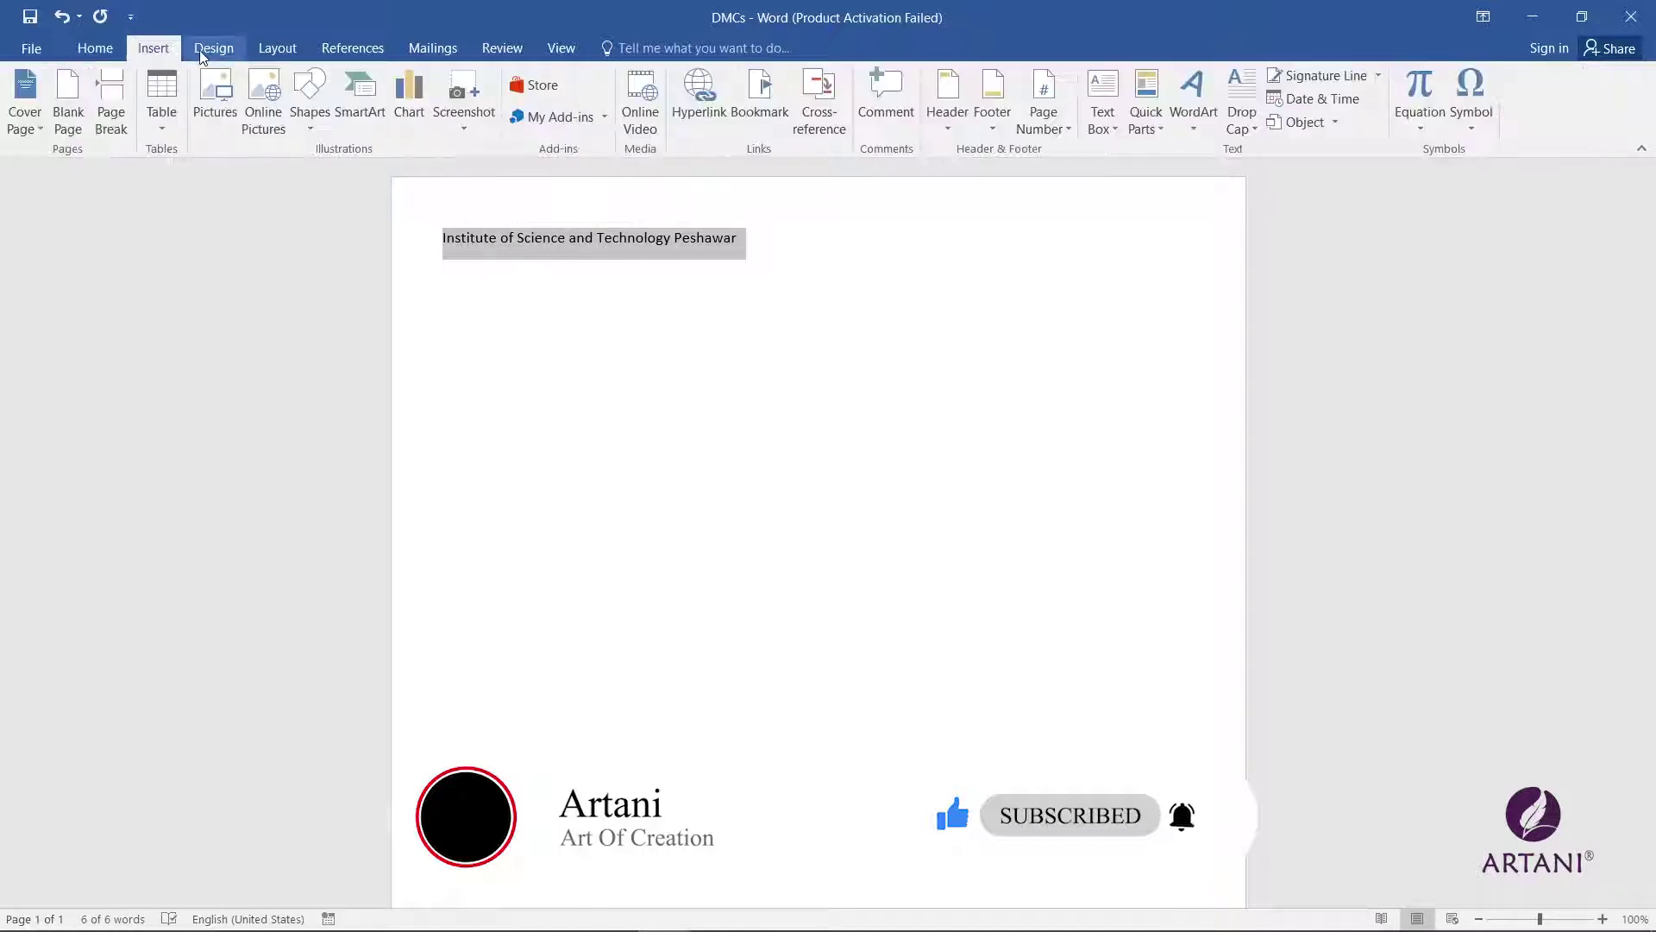
pyautogui.click(1205, 137)
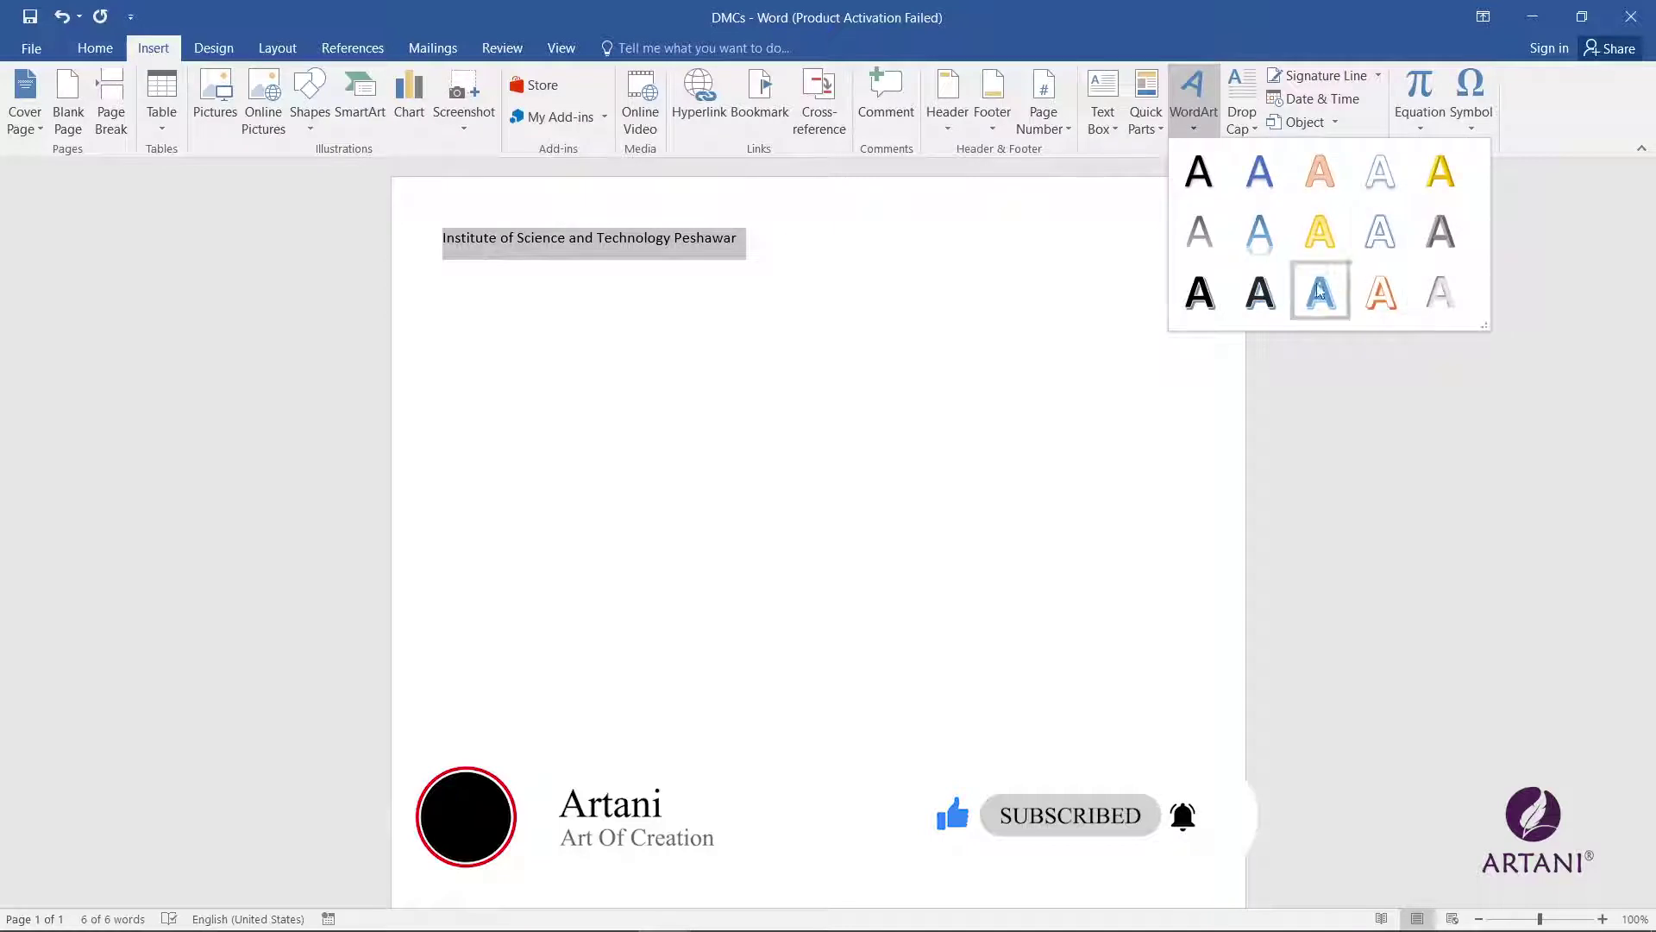
pyautogui.click(1199, 292)
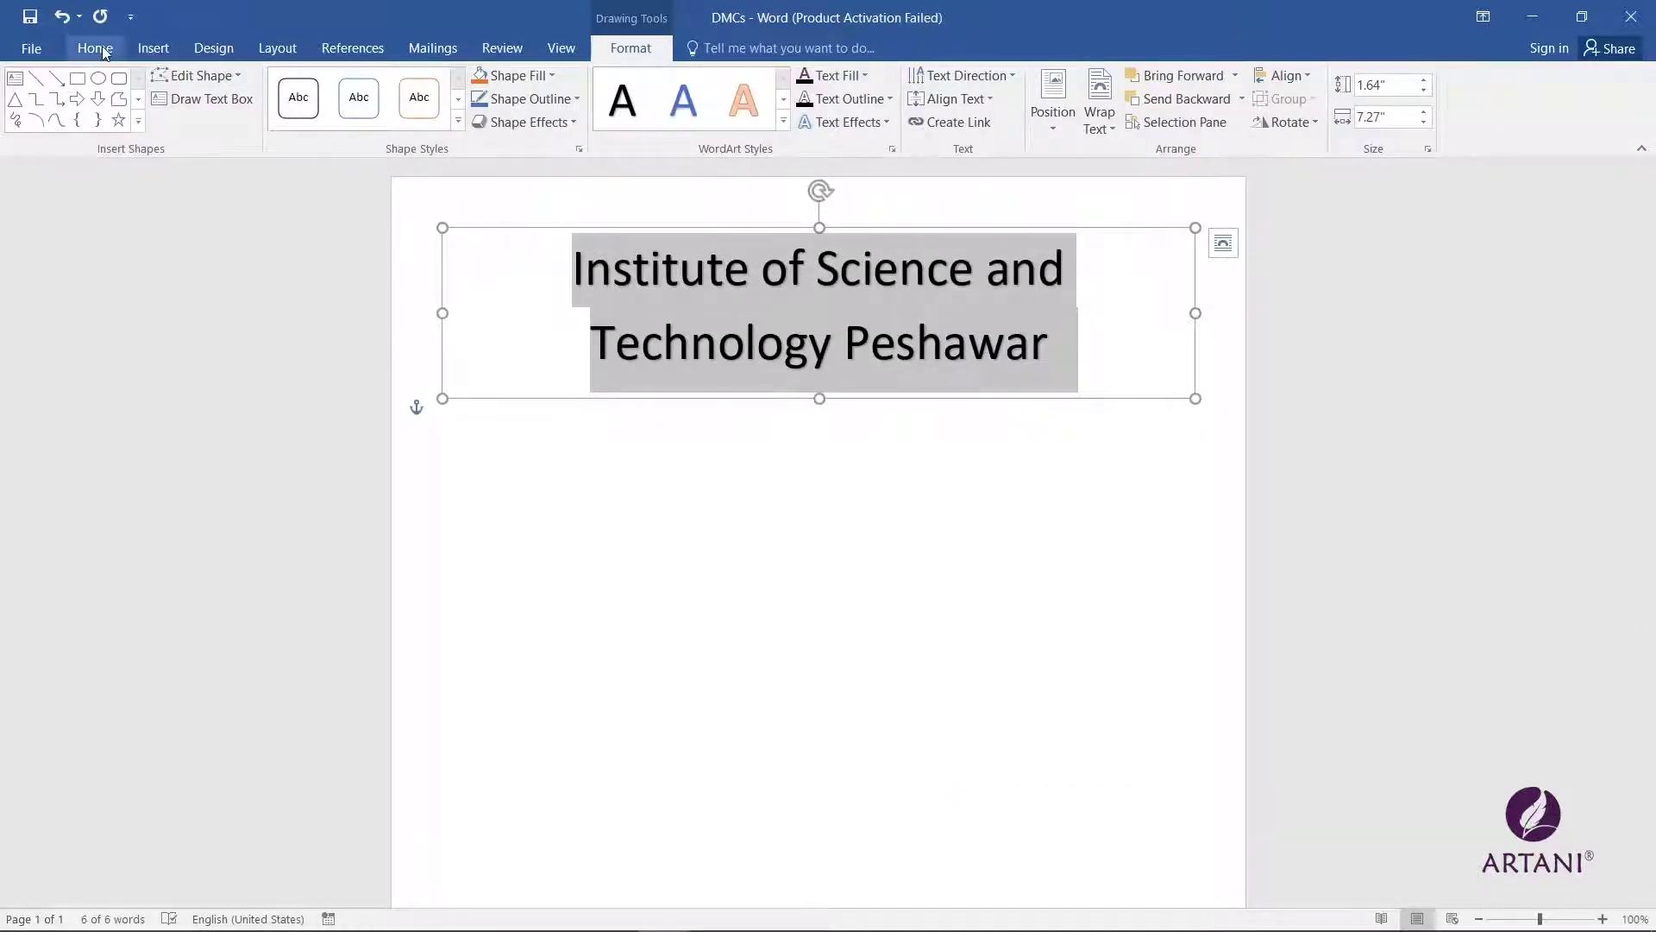
# Step: Make the WordArt heading bold and enlarge it to 48 pt
pyautogui.click(102, 52)
pyautogui.click(175, 115)
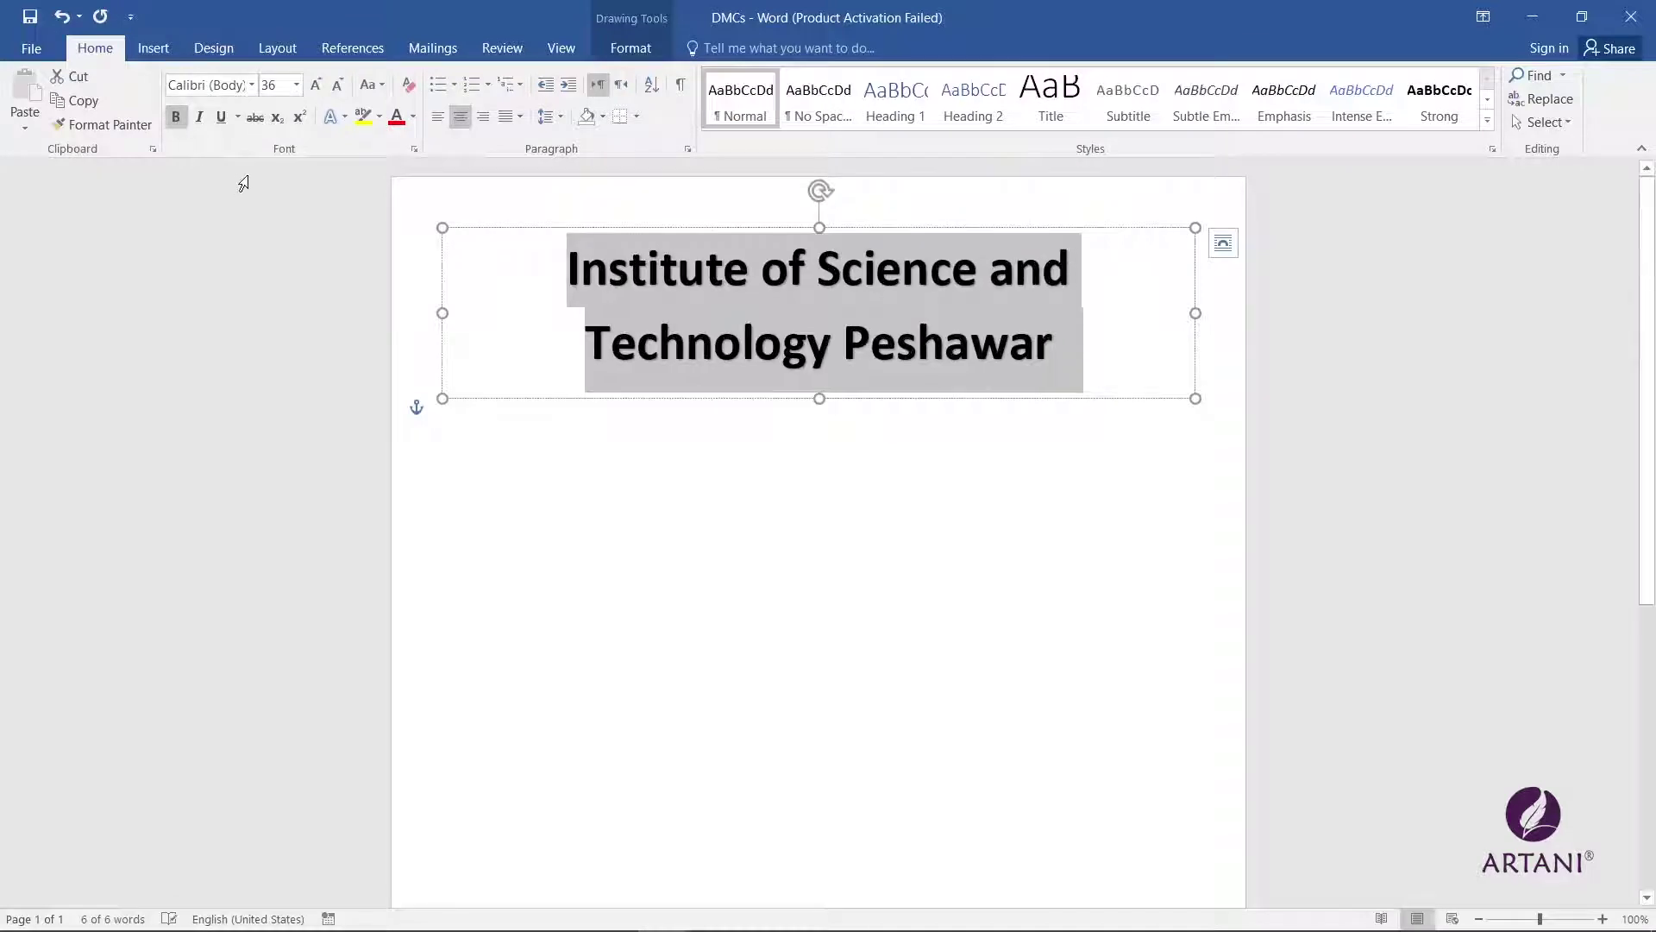
pyautogui.click(317, 87)
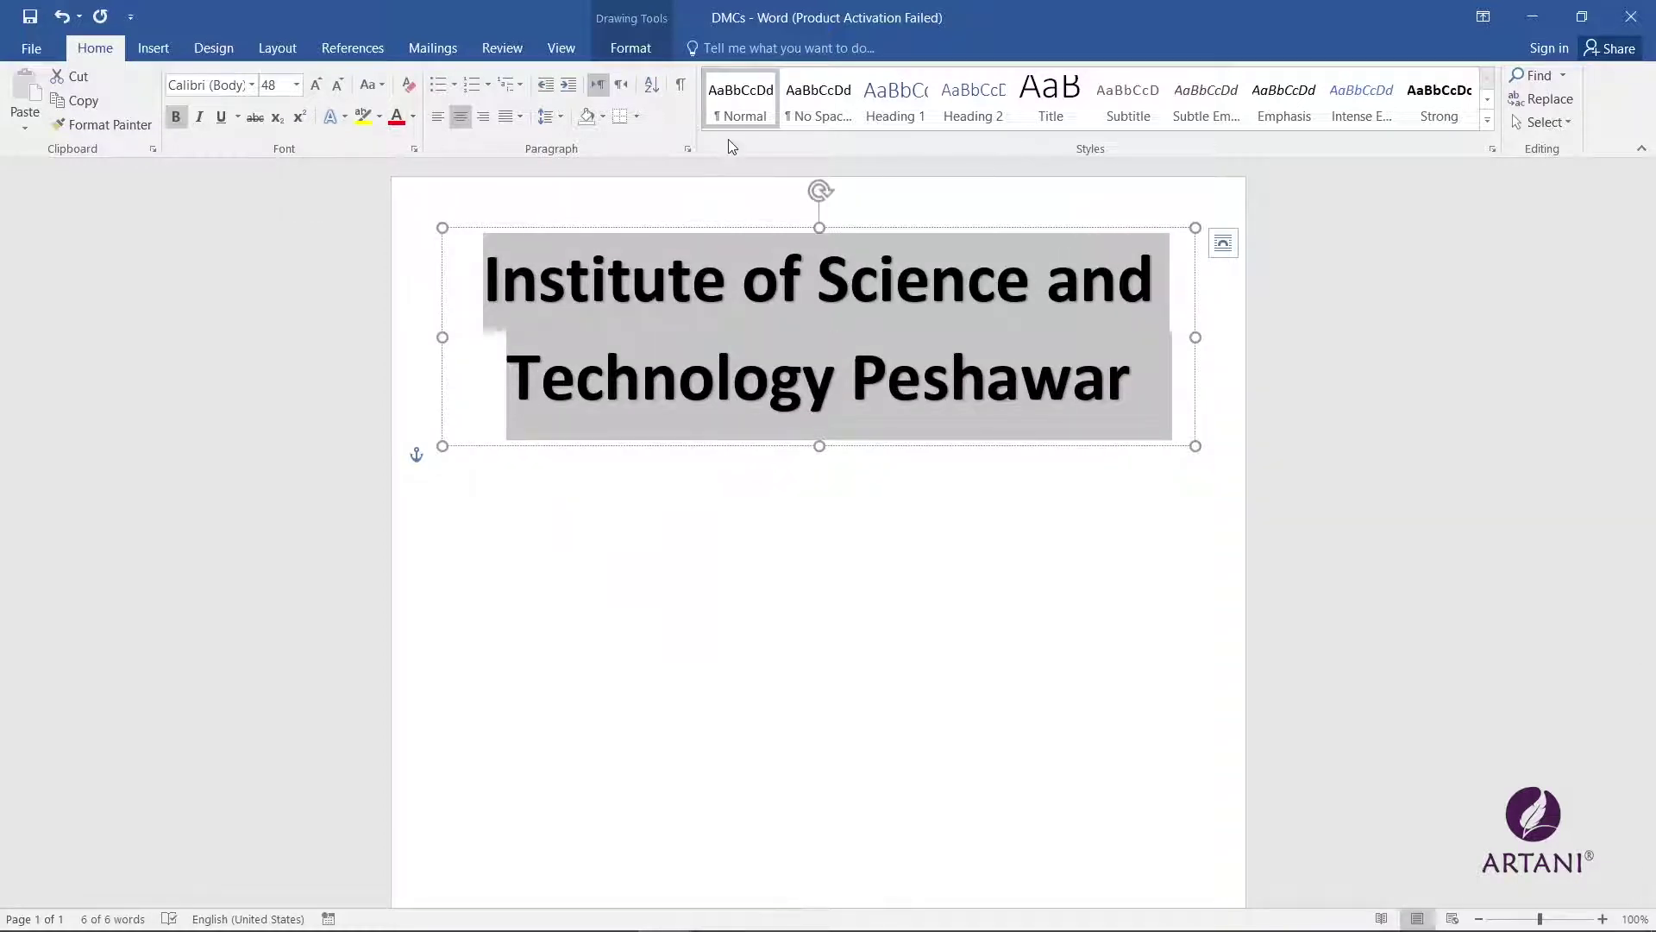
# Step: Bend the WordArt heading along an upward arch path and stretch its box to about 5.74" high
pyautogui.click(643, 50)
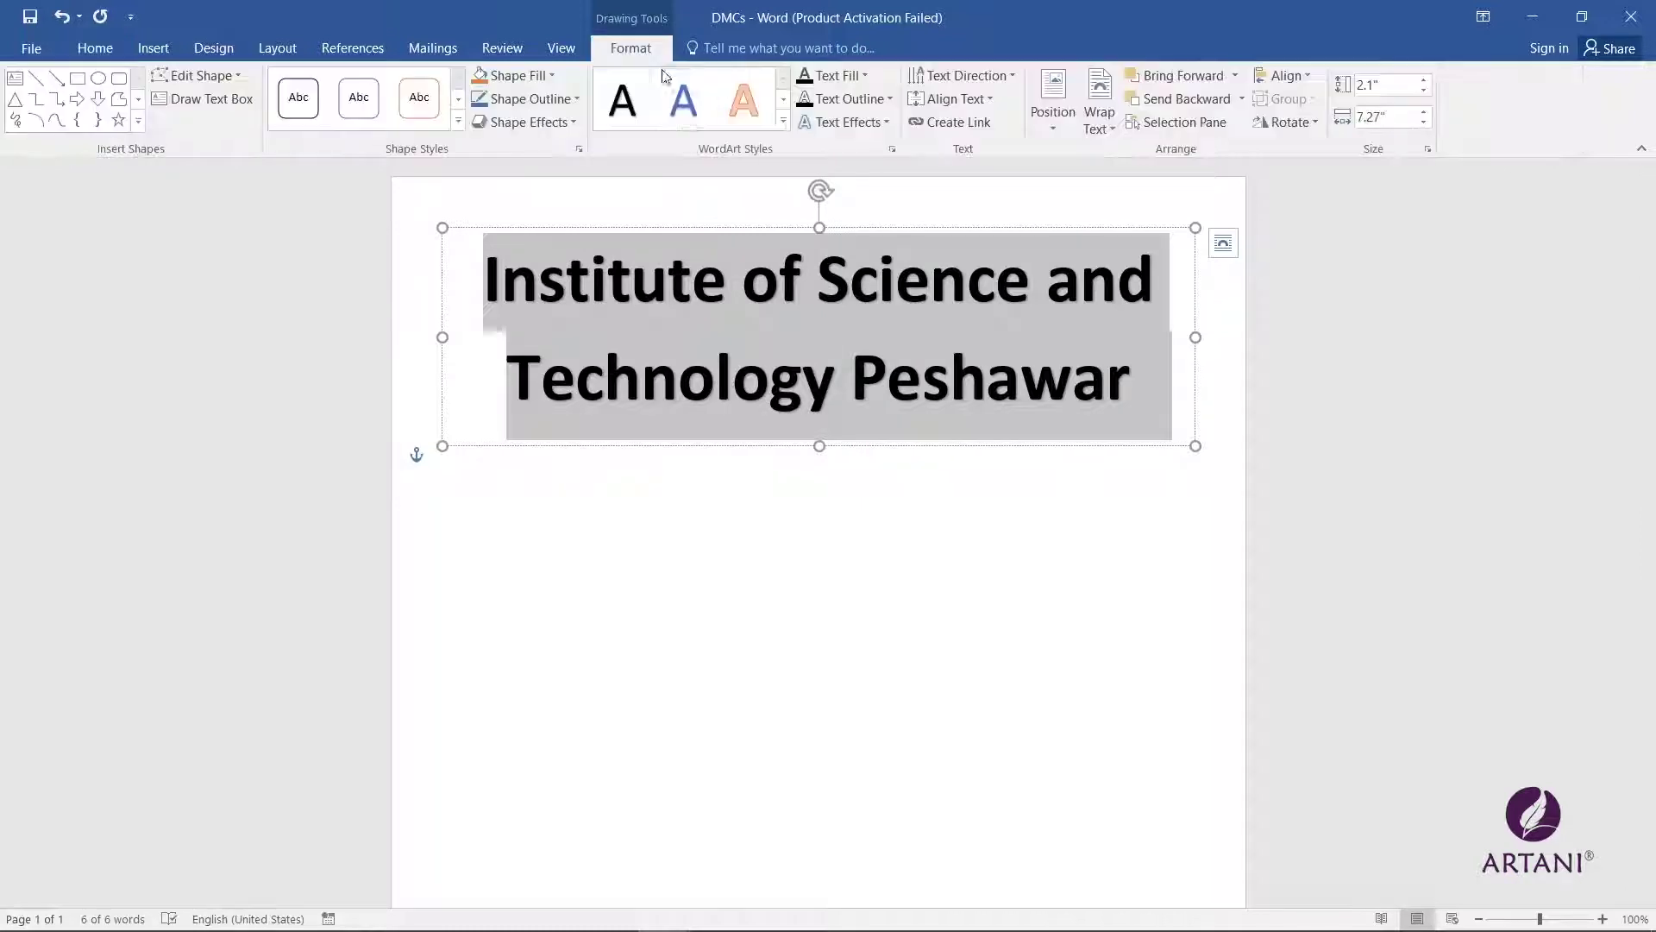
pyautogui.click(878, 122)
pyautogui.moveTo(930, 312)
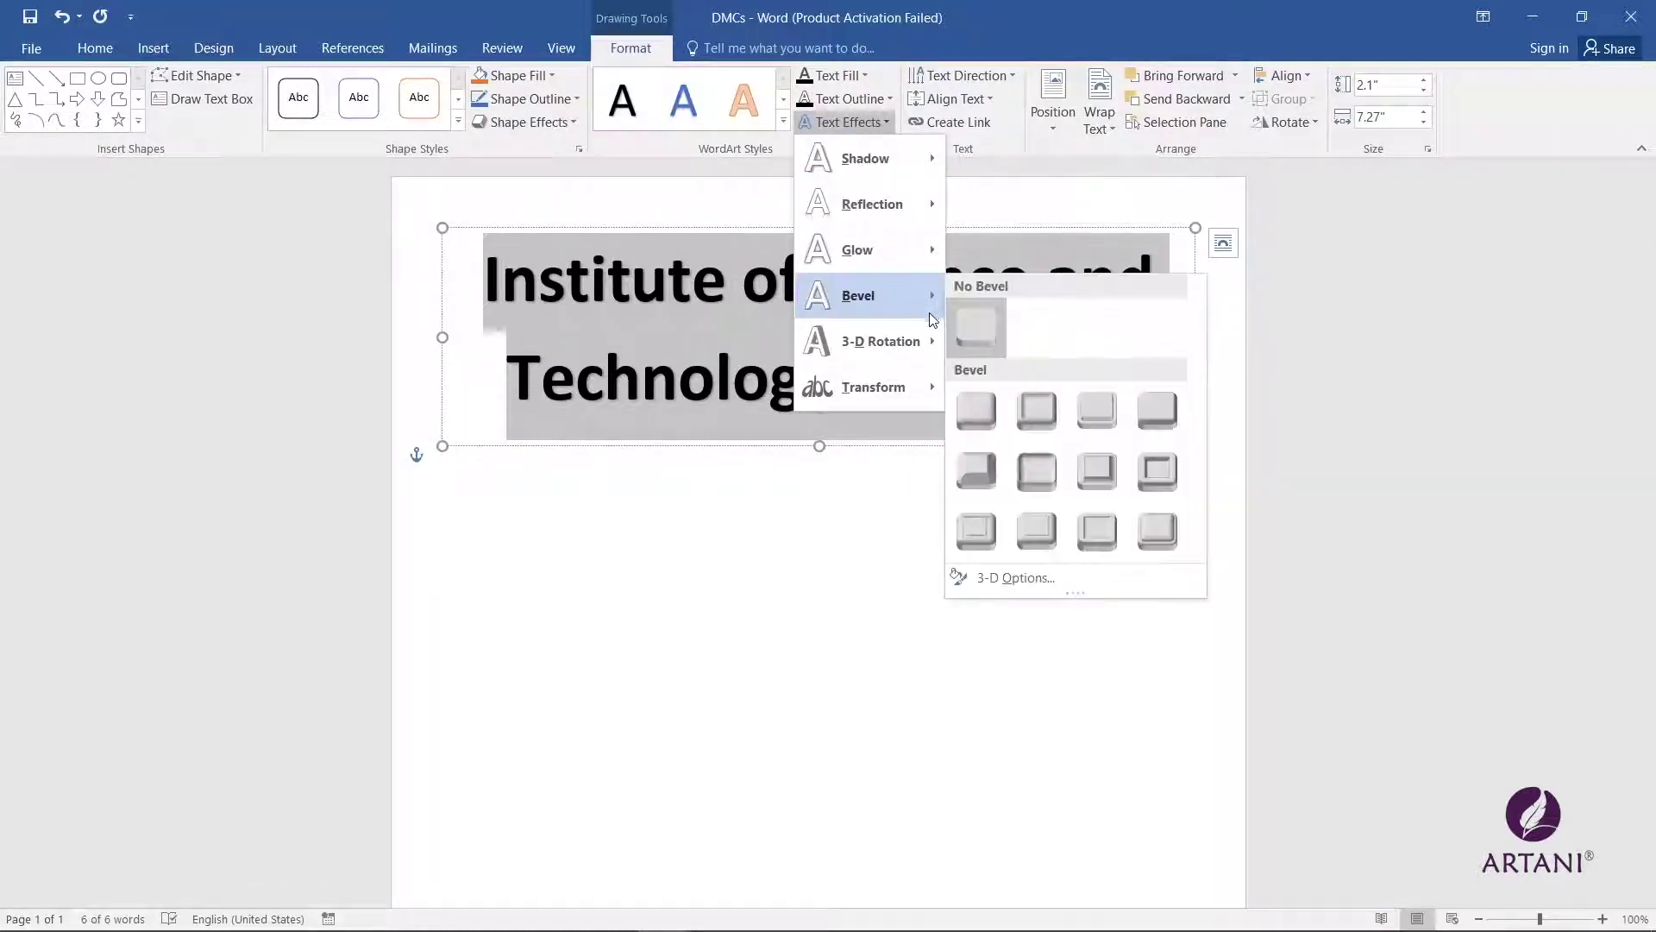
pyautogui.moveTo(892, 399)
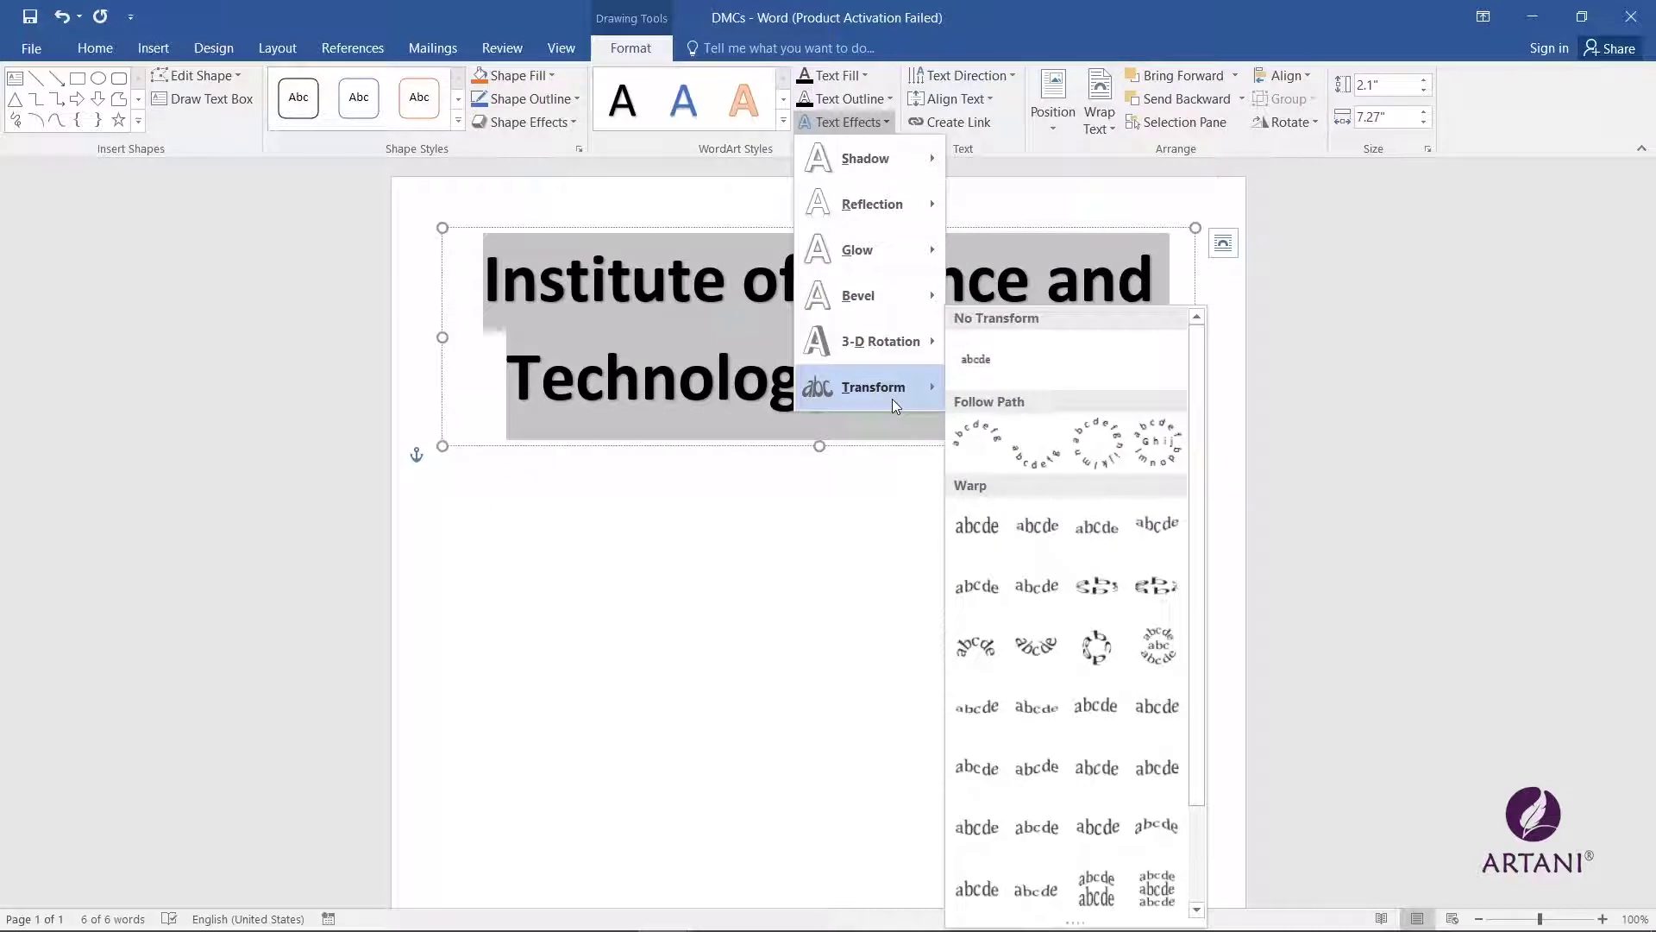
pyautogui.click(968, 435)
pyautogui.moveTo(819, 621); pyautogui.dragTo(818, 822)
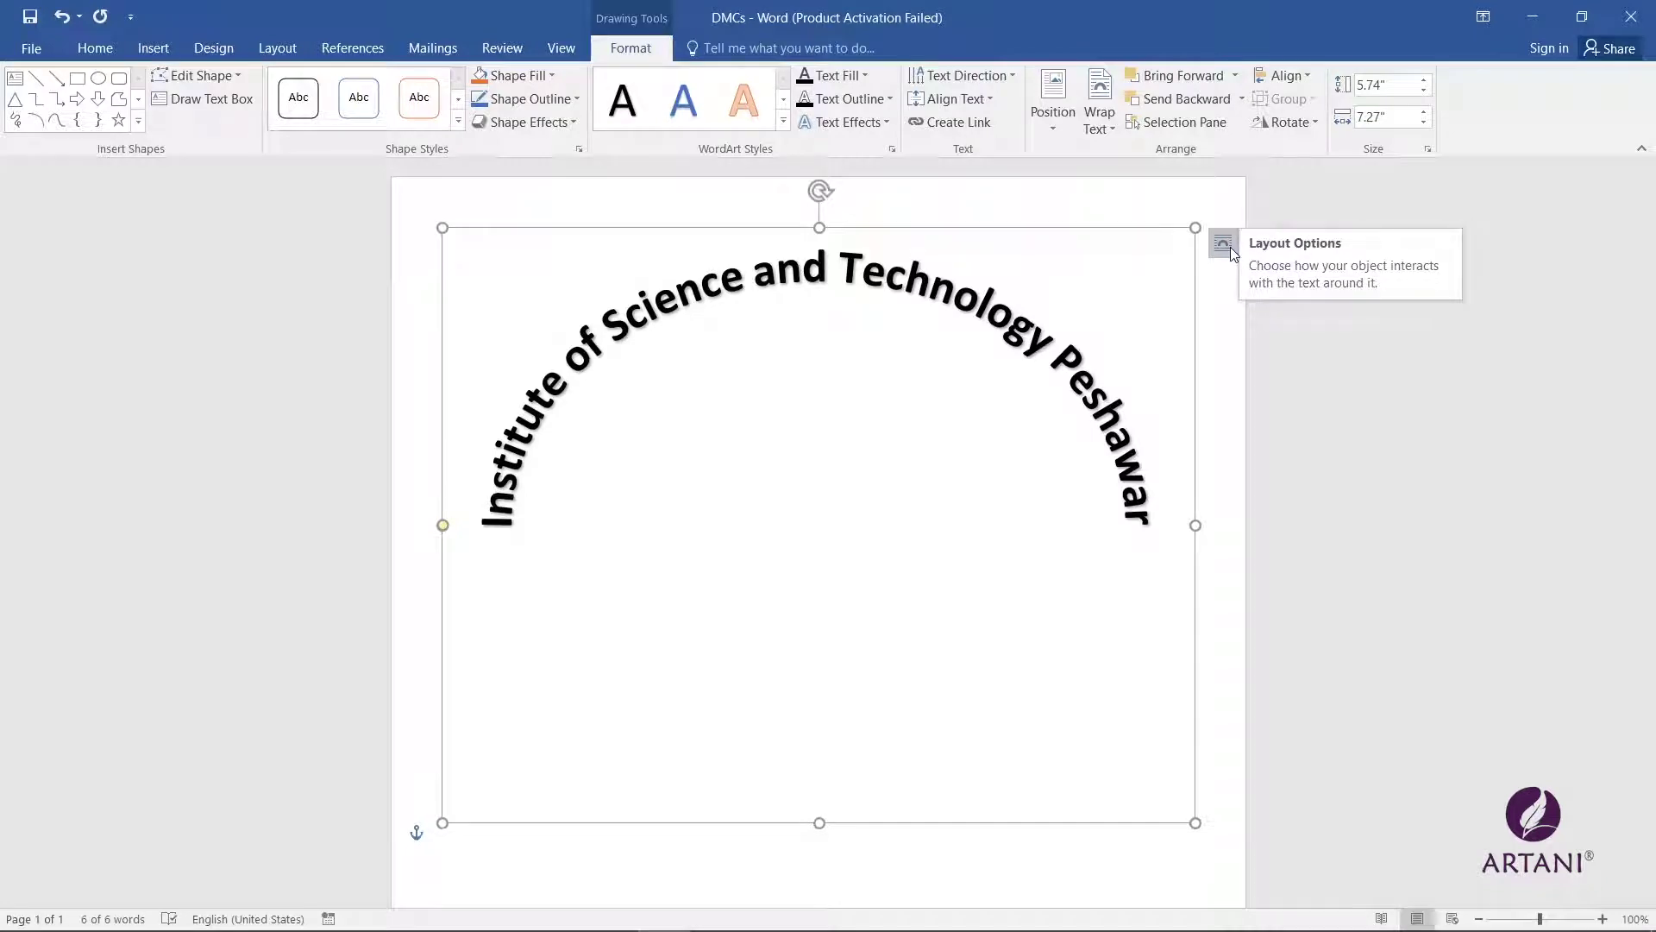
# Step: Set the arched heading's text wrapping to Behind Text and return to the document body
pyautogui.click(1225, 244)
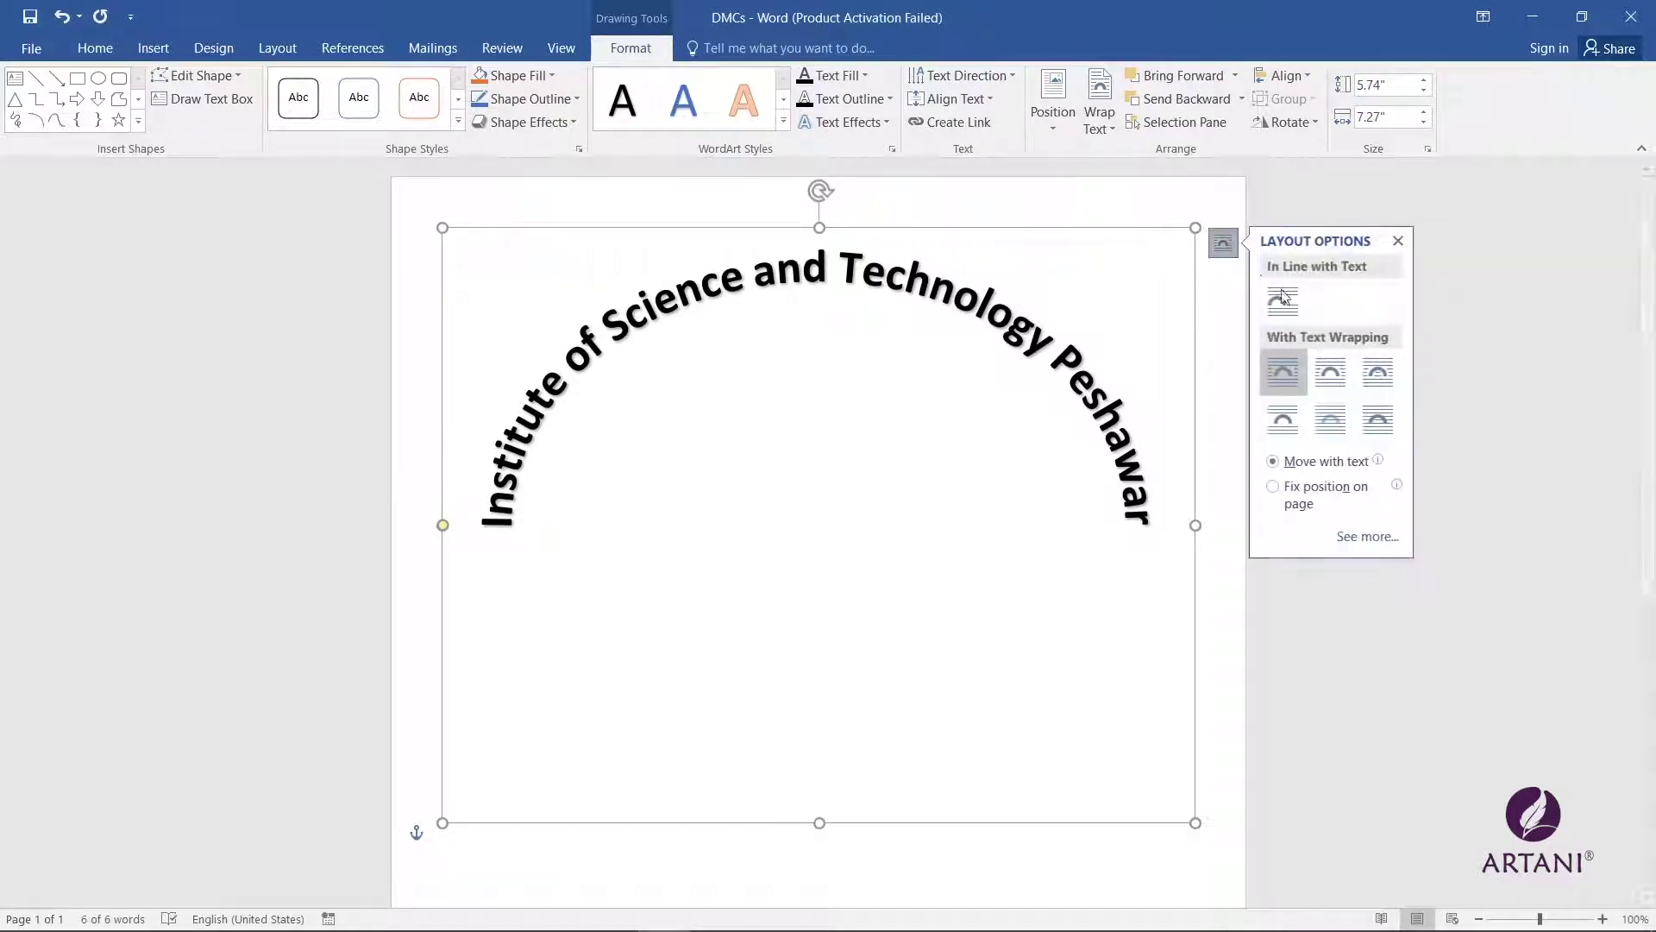
pyautogui.click(1333, 421)
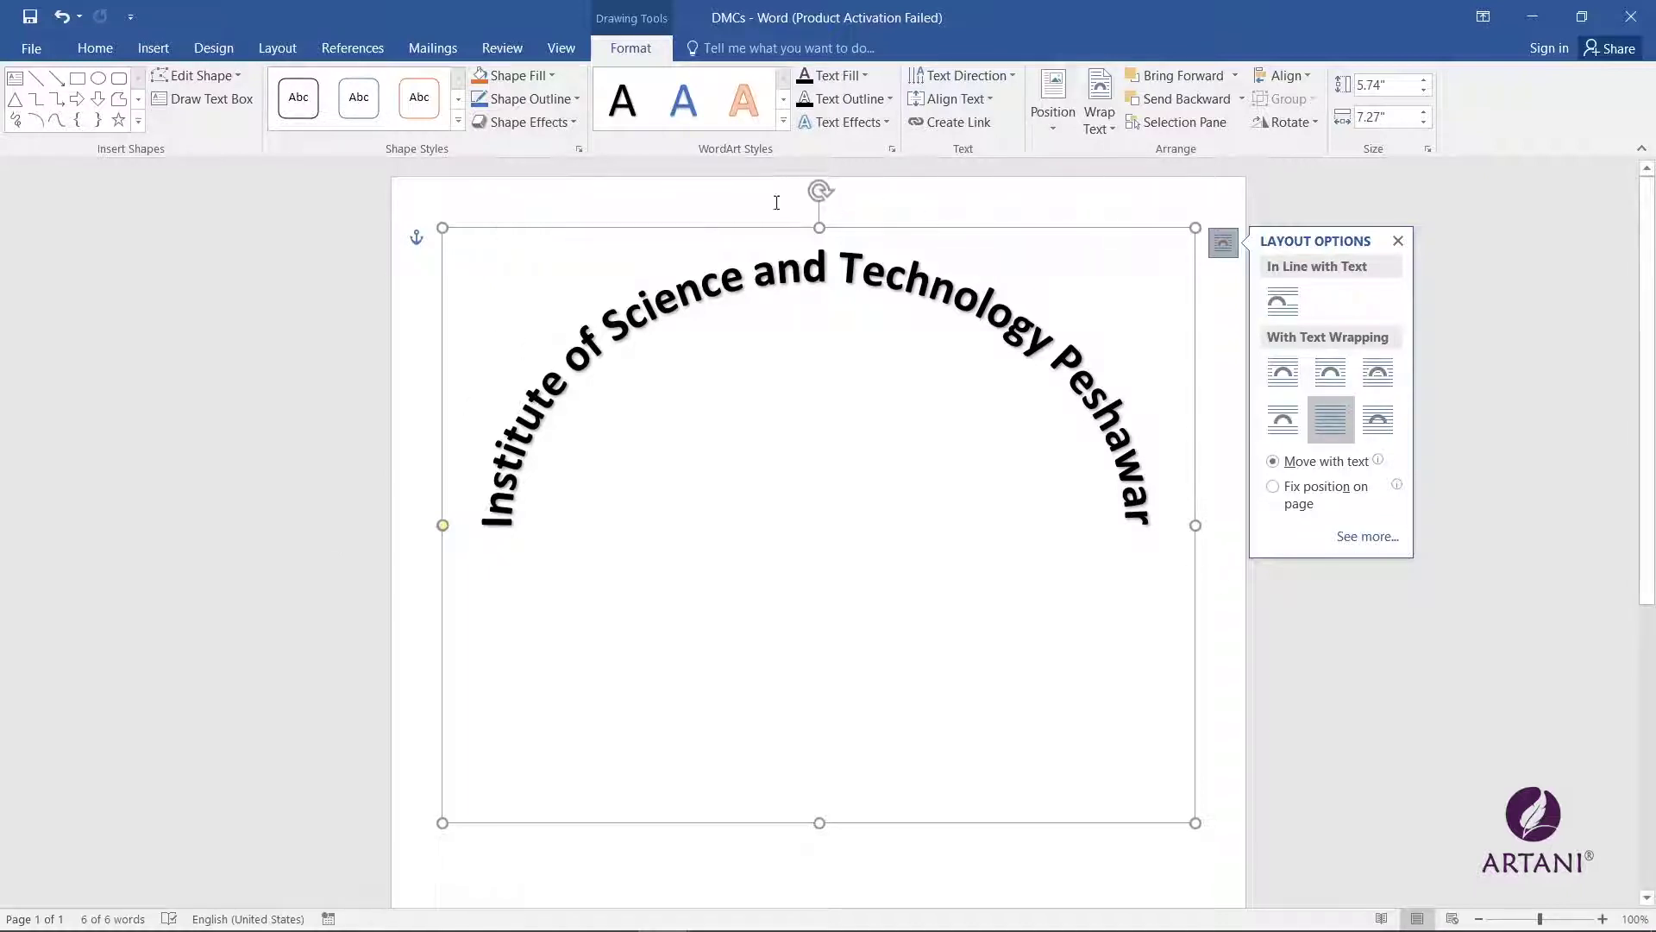
pyautogui.press('Escape')
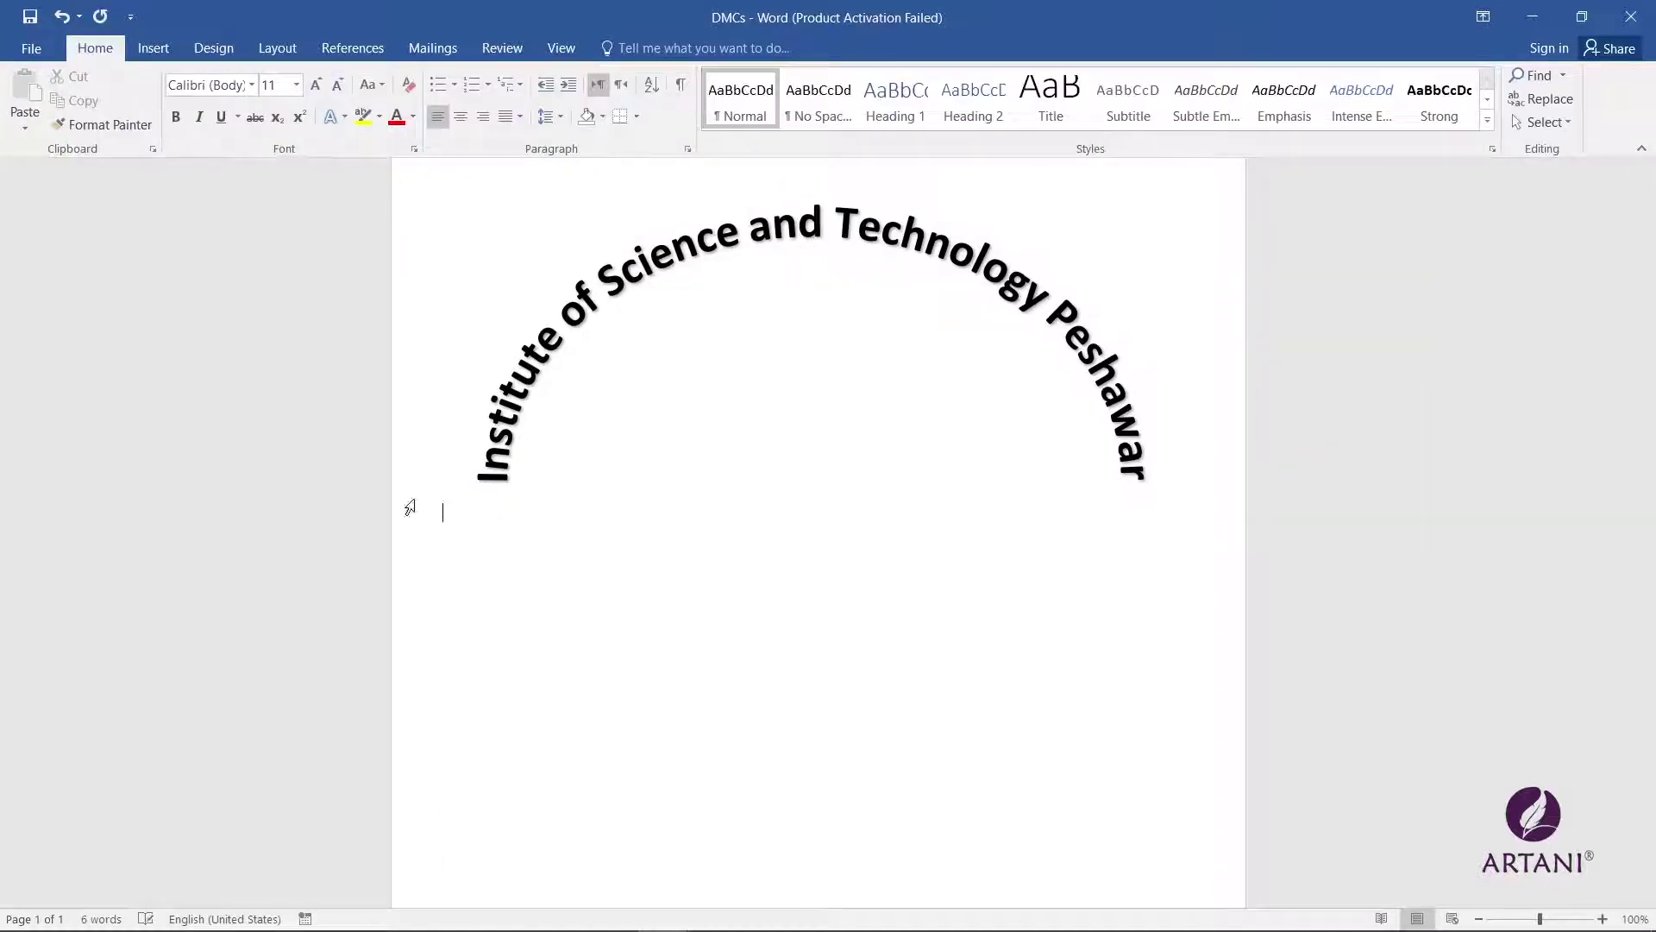
# Step: Add the line "Class: 5th" with "Roll No:" toward its far end below the arch, and begin a new line underneath
pyautogui.write('Class: 5th\tRoll No:')
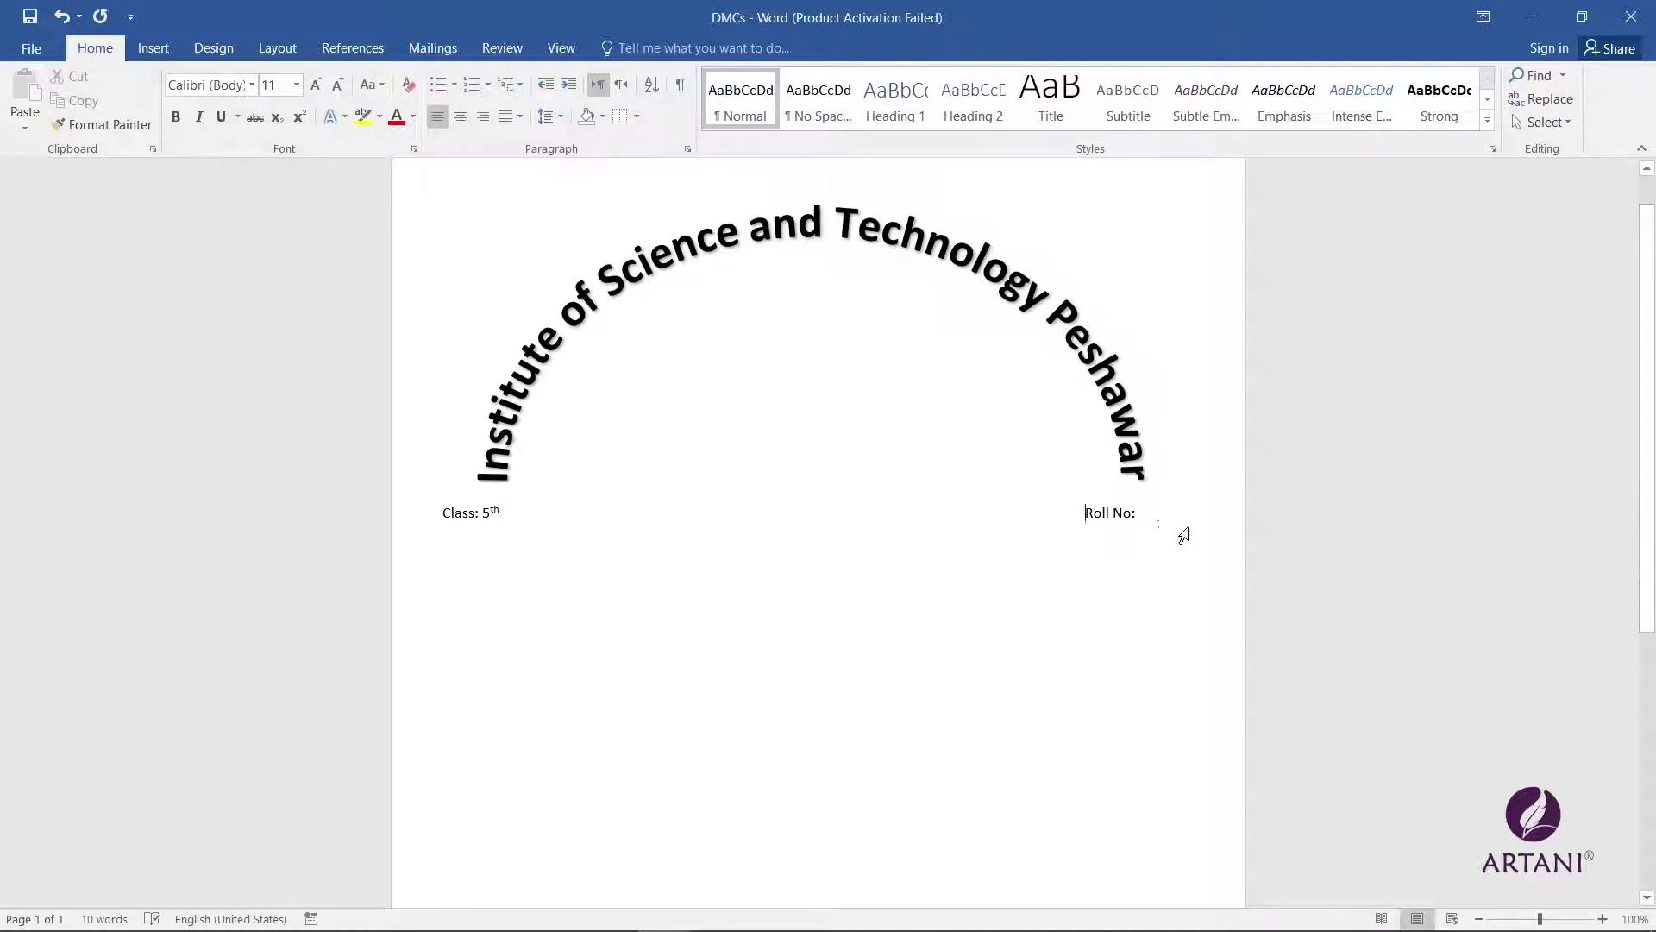
pyautogui.tripleClick(1187, 538)
pyautogui.click(1202, 541)
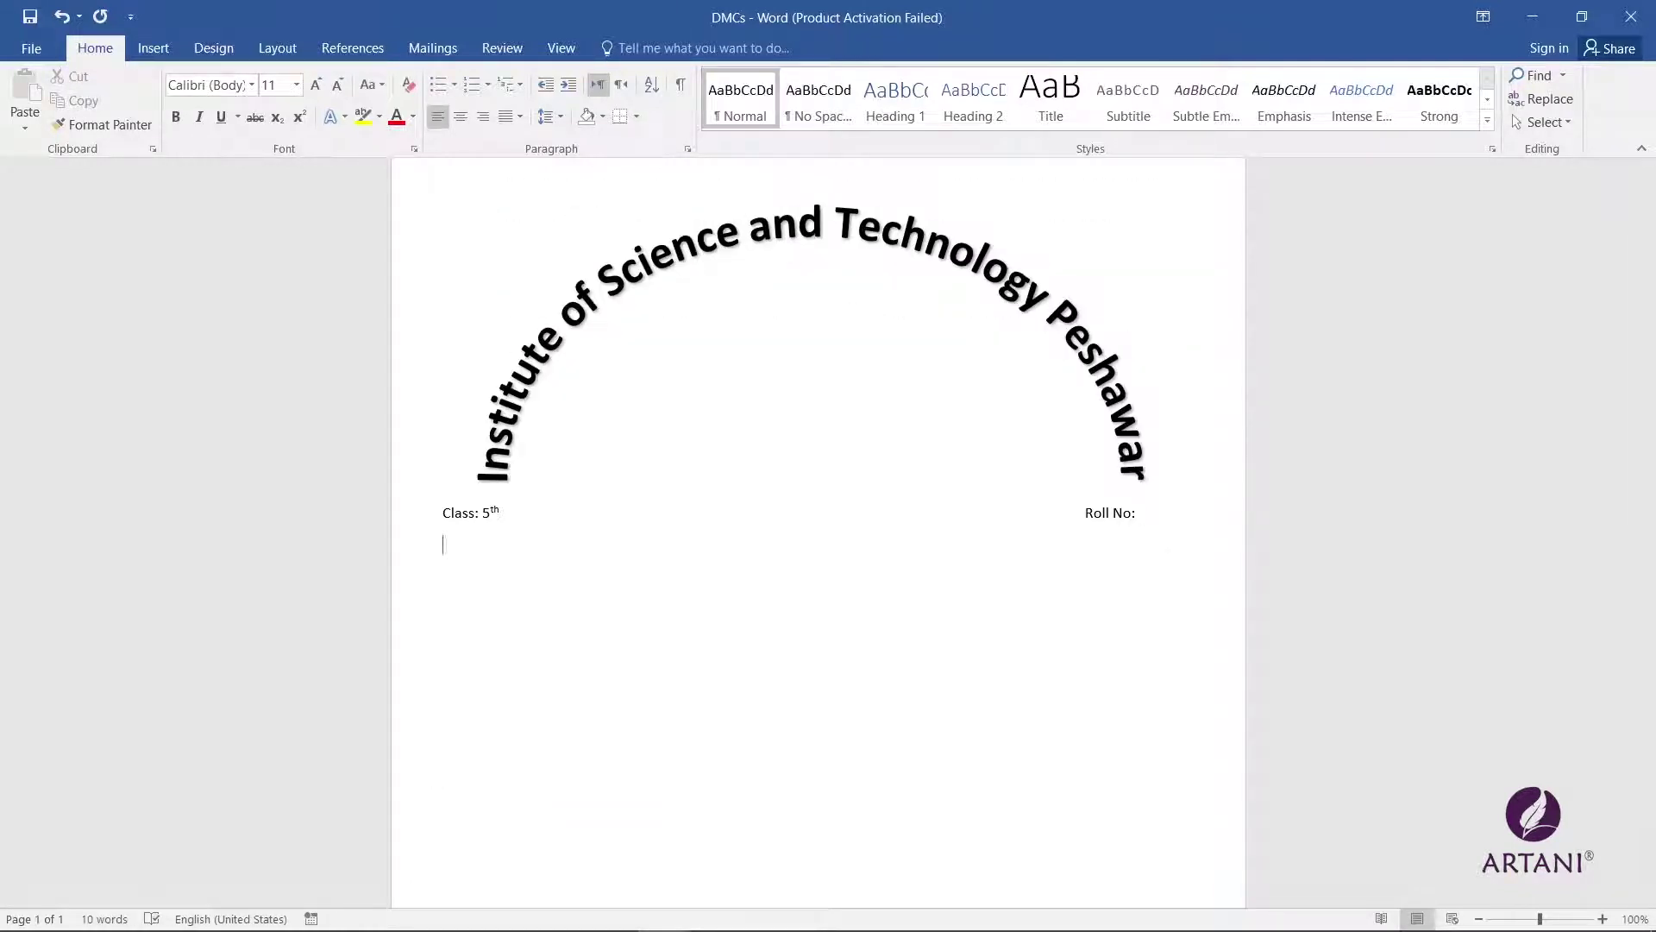
# Step: Enter "Detailed Marks Certificate" and "Annual Examination 2021" on two lines below the class line and center both
pyautogui.write('Deta')
pyautogui.write('iled Marks Ce')
pyautogui.write('rtificatie')
pyautogui.press('BackSpace')
pyautogui.press('BackSpace')
pyautogui.write('e')
pyautogui.hotkey('shift', 'Return')
pyautogui.write('Annual Examination 202')
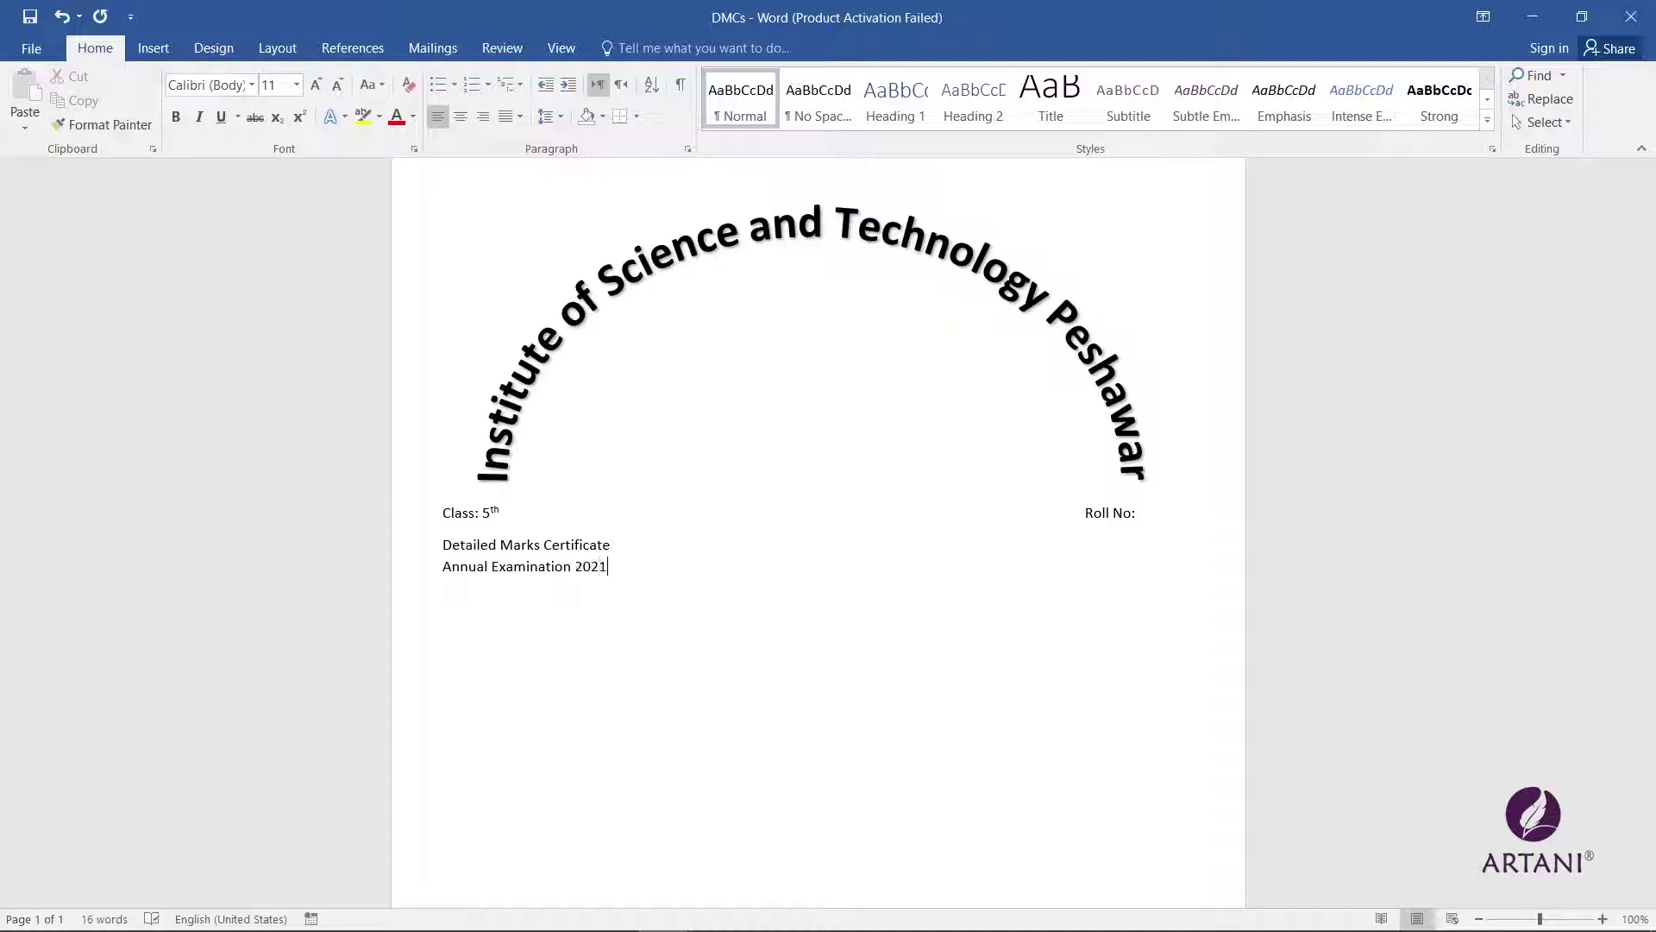
pyautogui.moveTo(613, 578); pyautogui.dragTo(463, 547)
pyautogui.hotkey('ctrl', 'e')
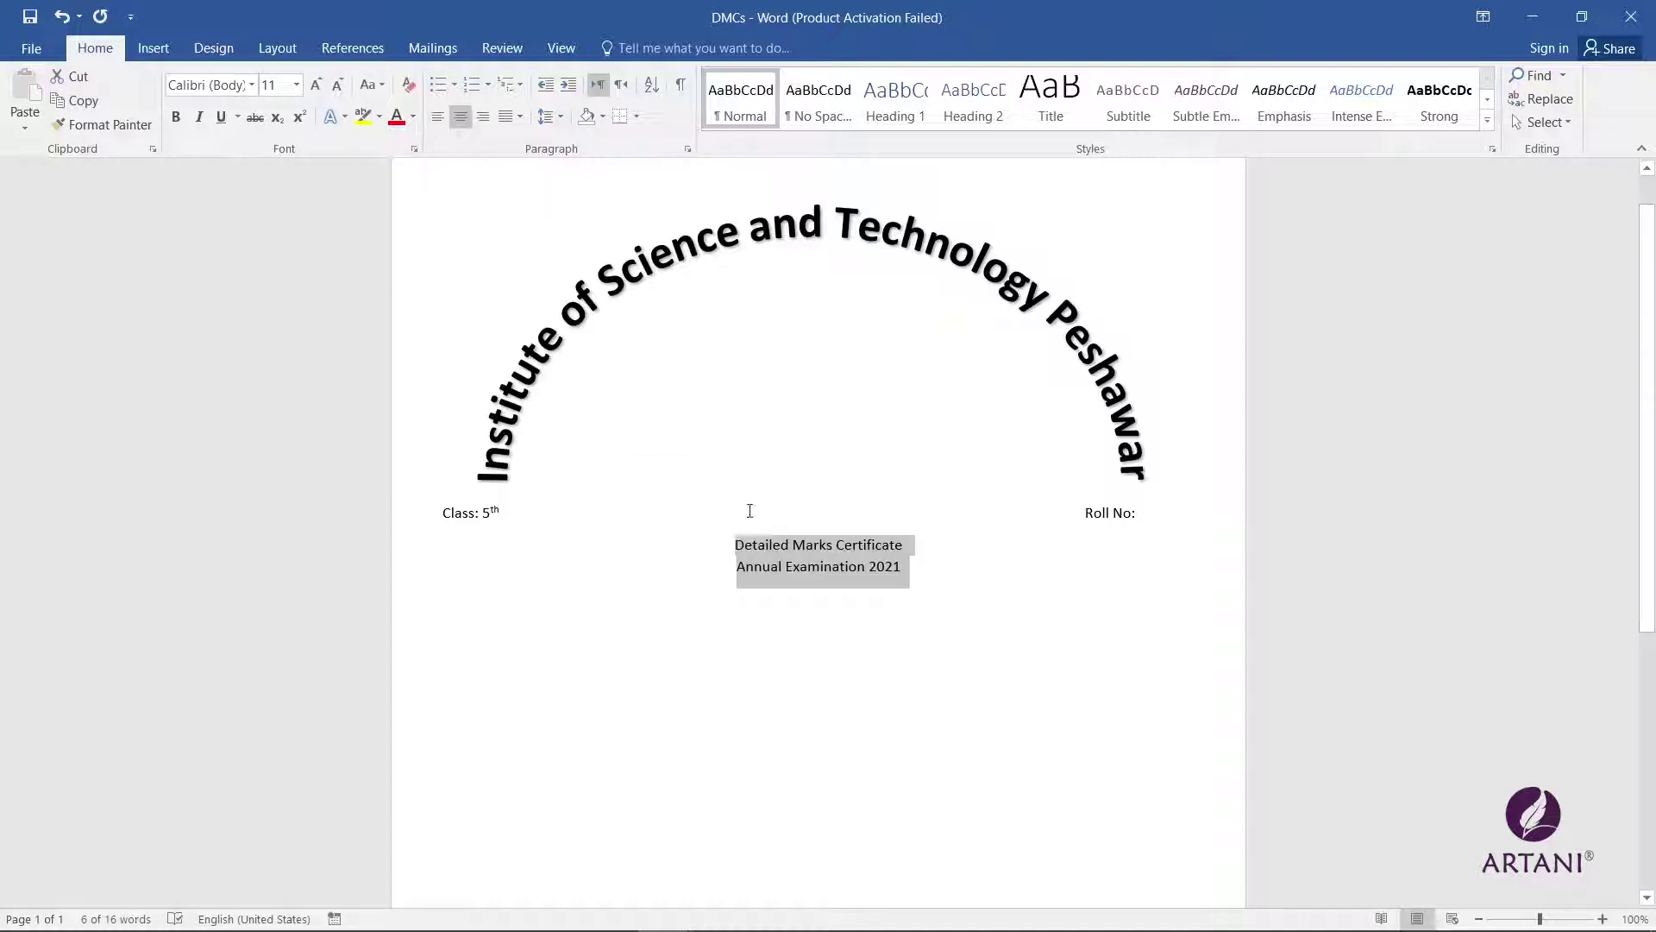
# Step: Enlarge the "Detailed Marks Certificate" line to 18 pt
pyautogui.click(865, 585)
pyautogui.moveTo(915, 542); pyautogui.dragTo(735, 544)
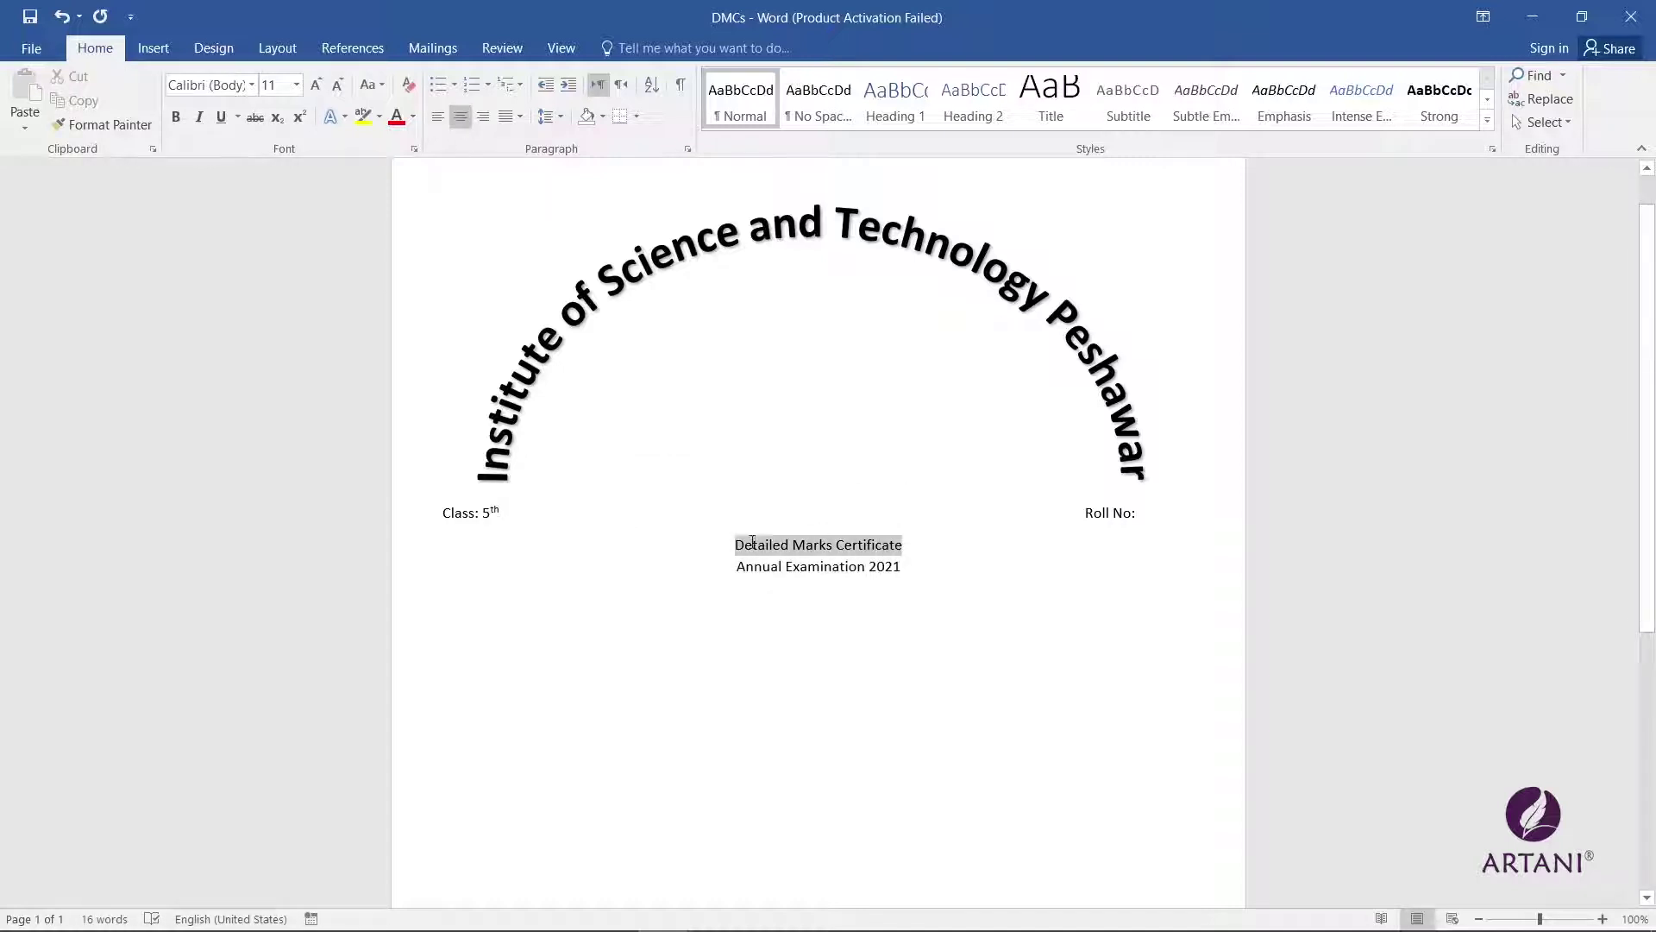
pyautogui.click(315, 85)
pyautogui.click(316, 84)
pyautogui.click(316, 85)
pyautogui.click(316, 85)
# Step: Enlarge the "Annual Examination 2021" line to 16 pt and make it bold
pyautogui.moveTo(910, 583); pyautogui.dragTo(739, 587)
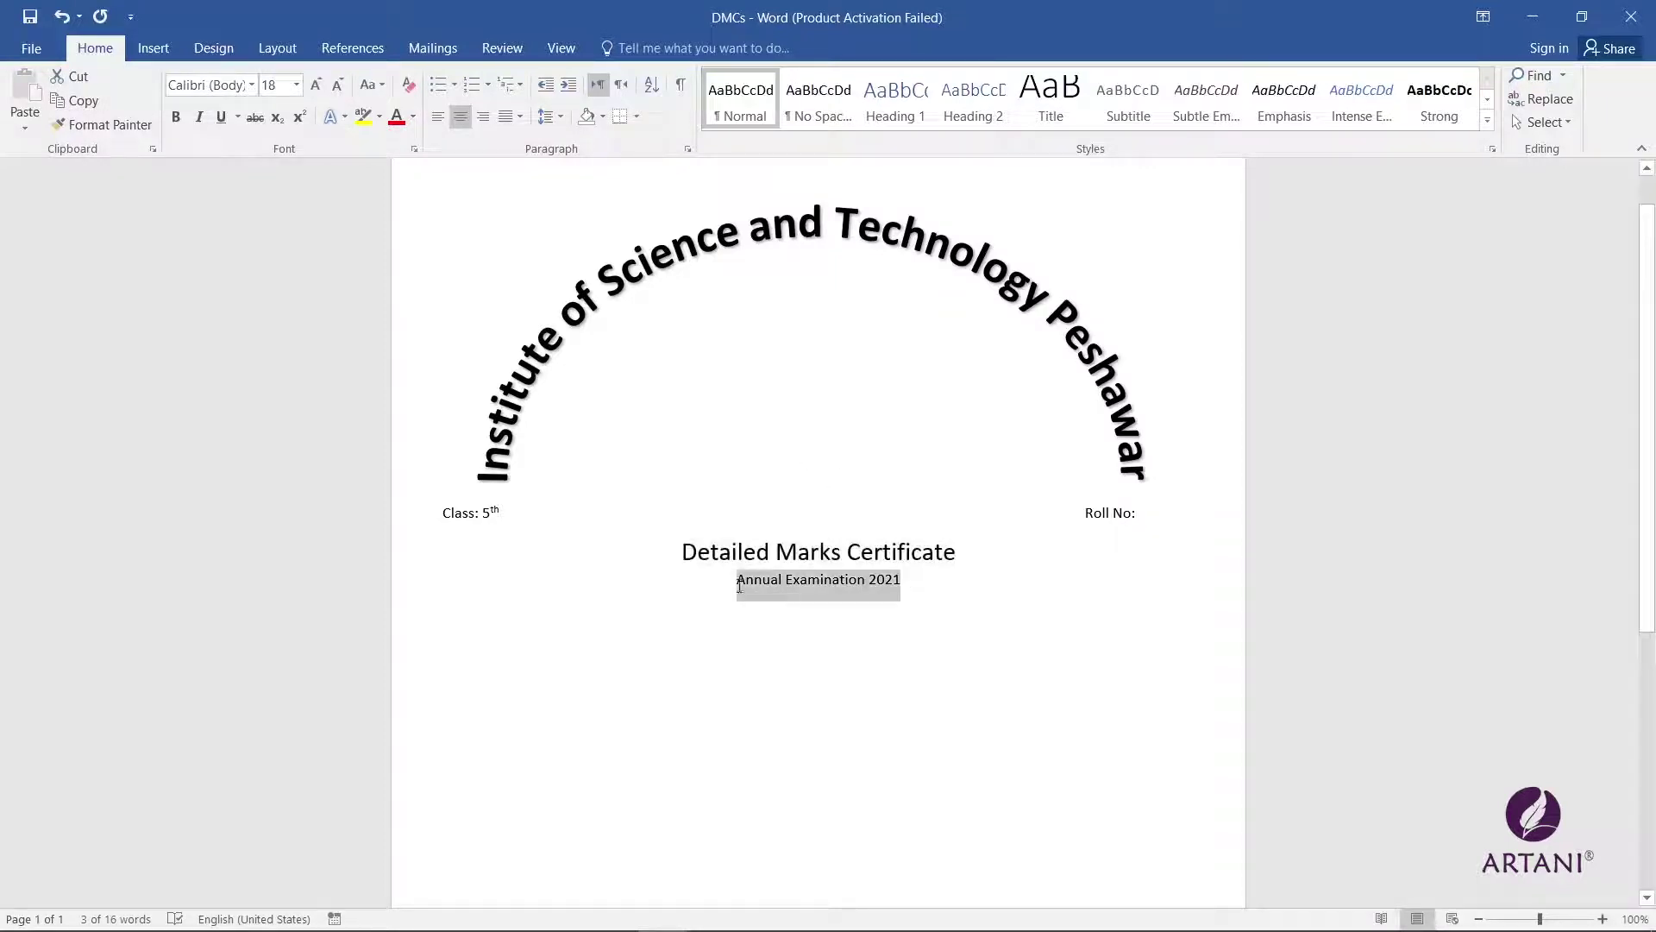
pyautogui.click(316, 84)
pyautogui.click(315, 85)
pyautogui.click(316, 85)
pyautogui.hotkey('ctrl', 'b')
# Step: Make the "Detailed Marks Certificate" line bold
pyautogui.moveTo(956, 552); pyautogui.dragTo(652, 548)
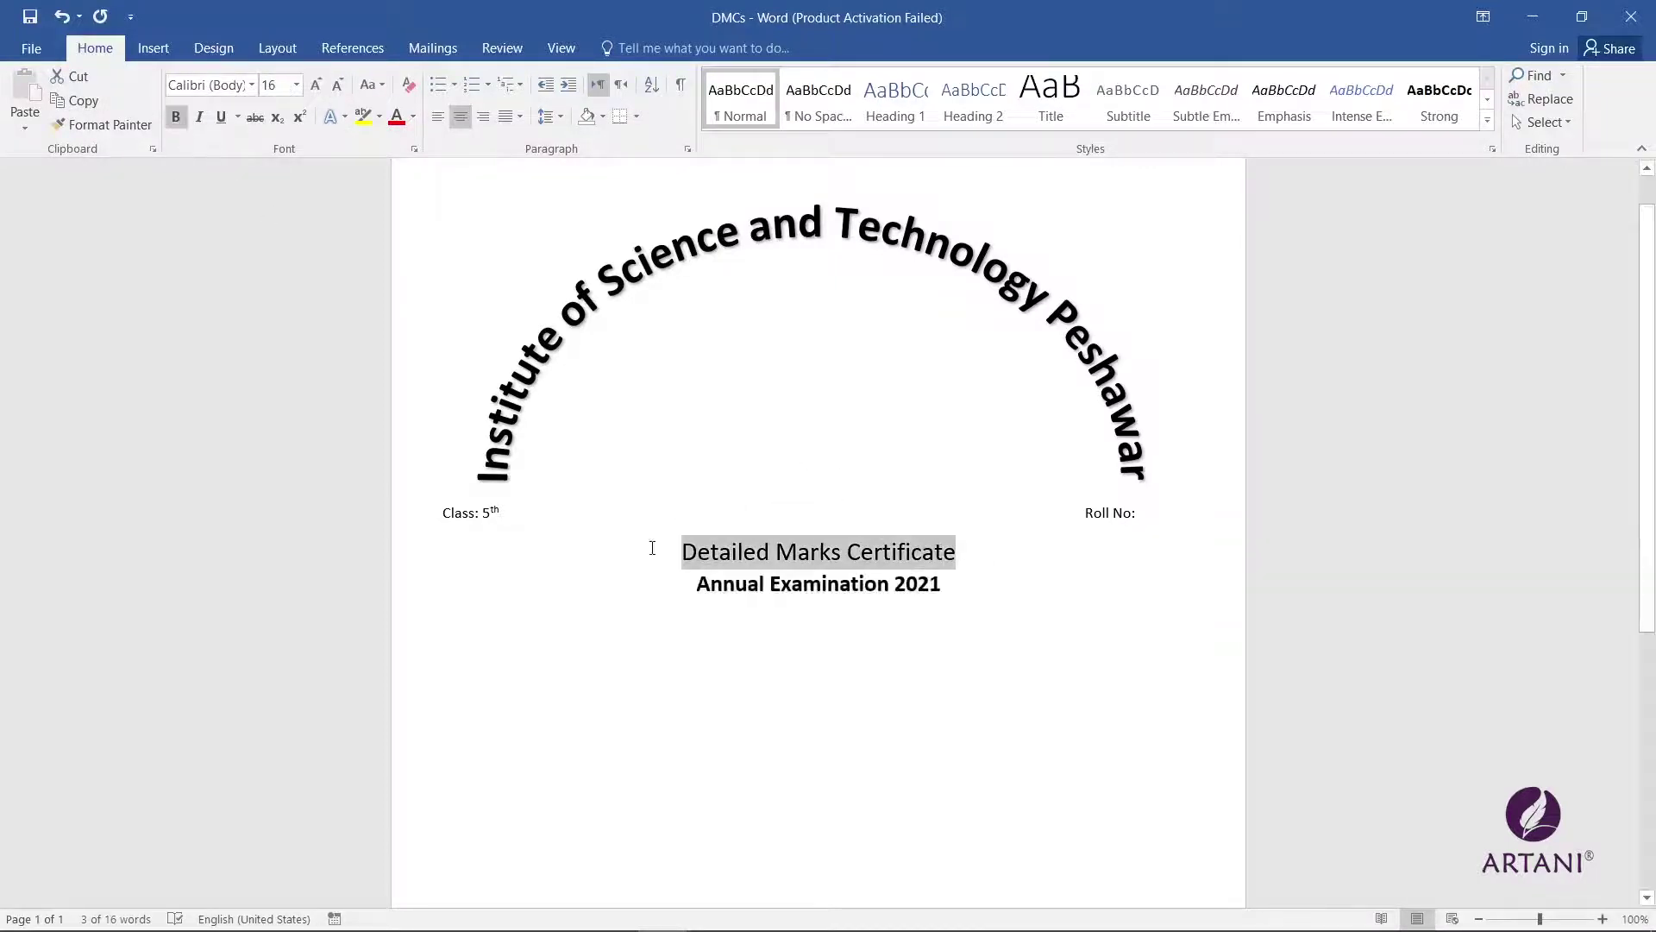
pyautogui.hotkey('ctrl', 'b')
pyautogui.click(972, 602)
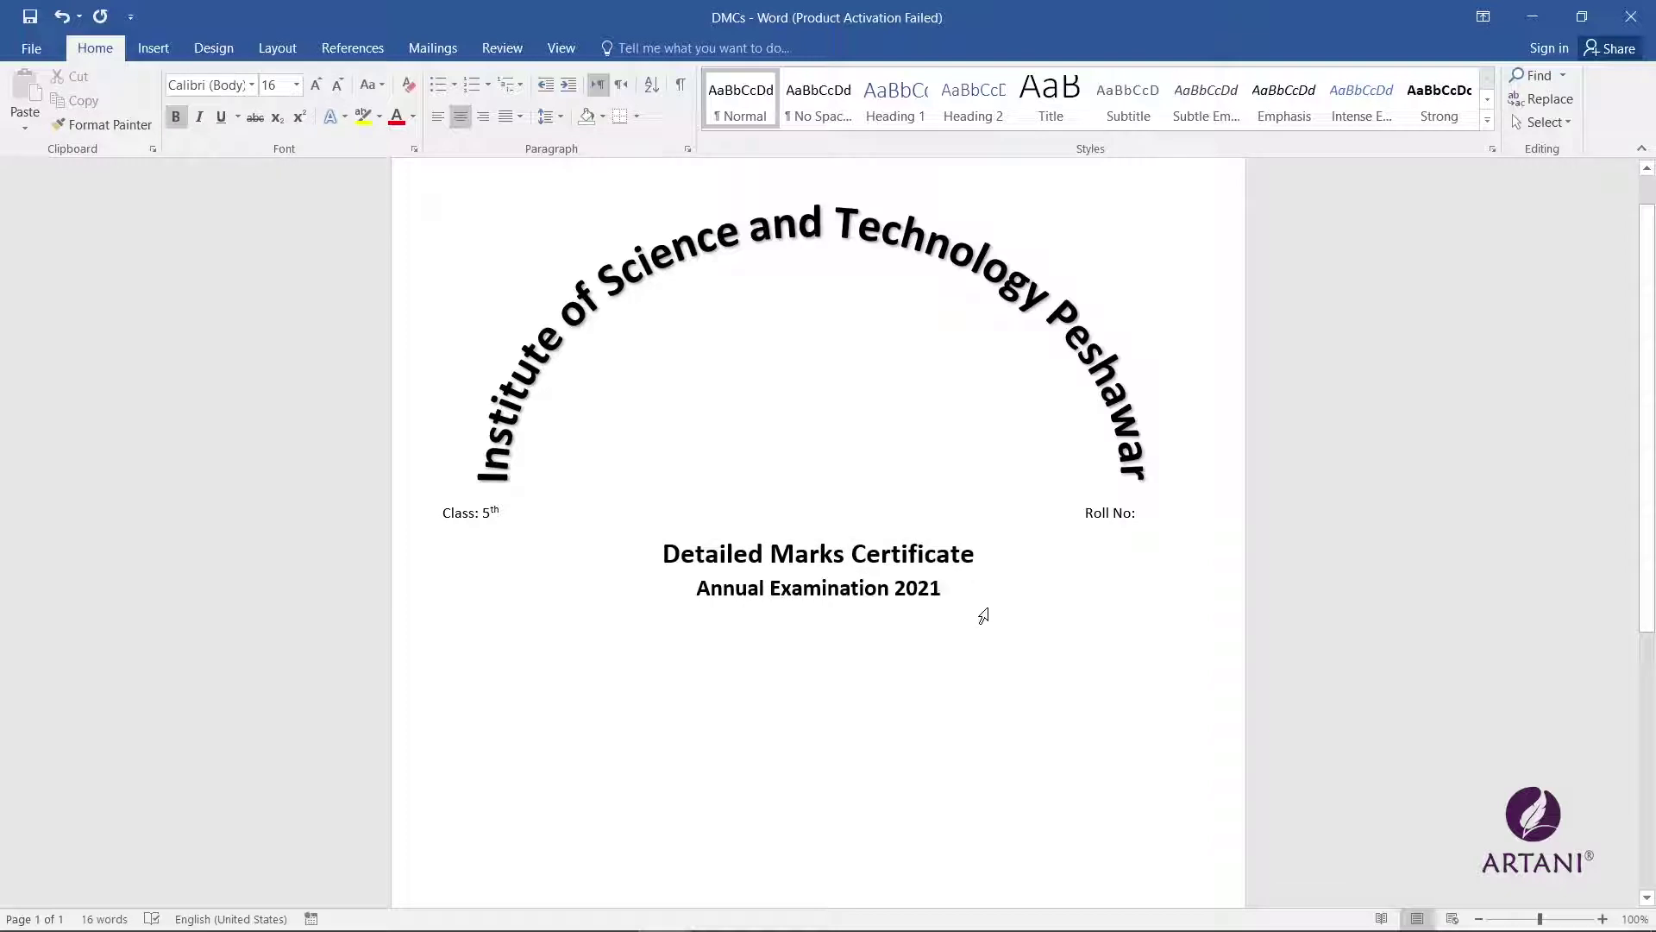
# Step: Add a left-aligned 12 pt line reading "Son / Daughter of" with an underscore blank on each side, correcting the spacing after the slash
pyautogui.press('Down')
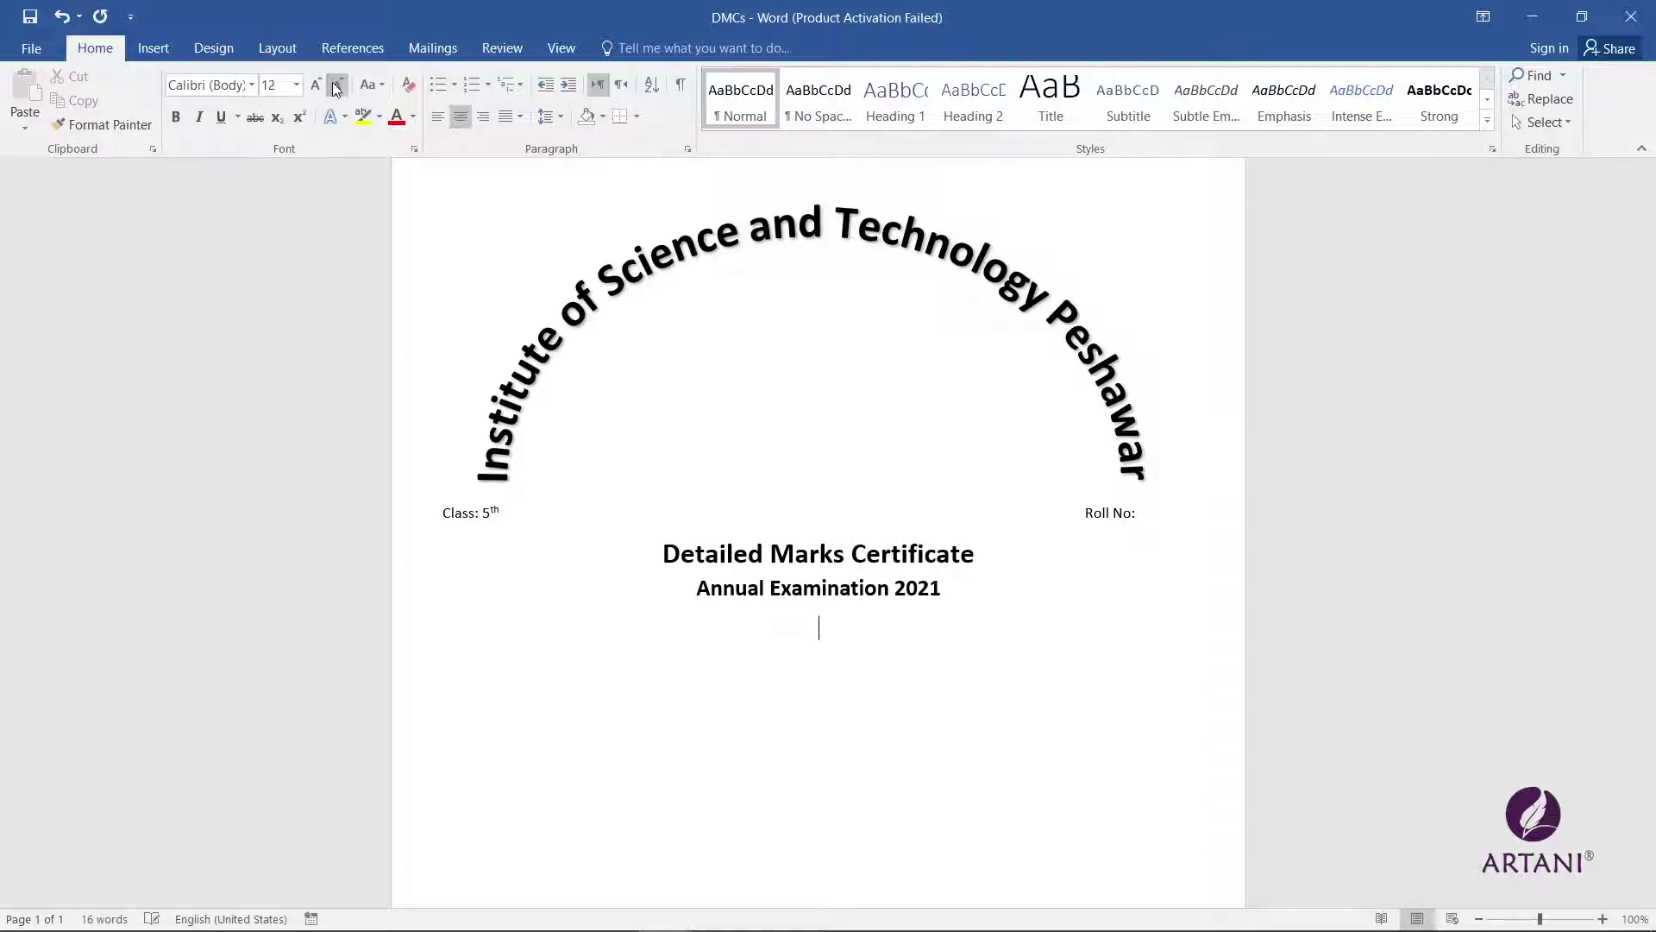
pyautogui.click(442, 120)
pyautogui.write('_____________________________________________ Son')
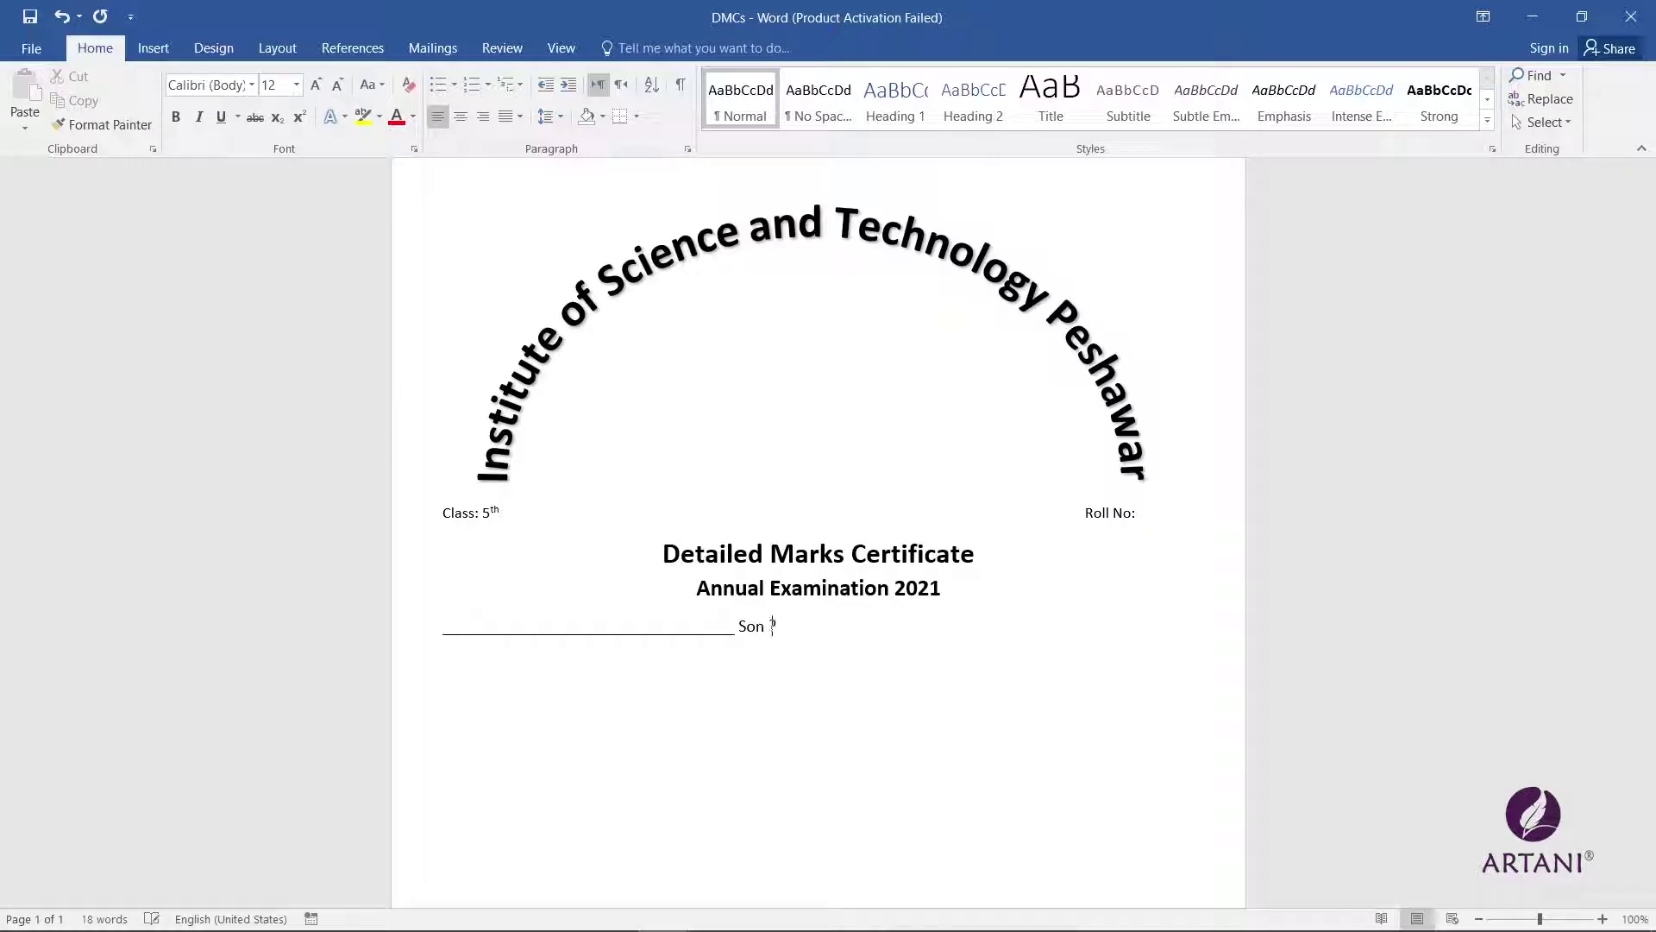
pyautogui.write(' /  Doaughter of ____________________________________________')
pyautogui.rightClick(815, 634)
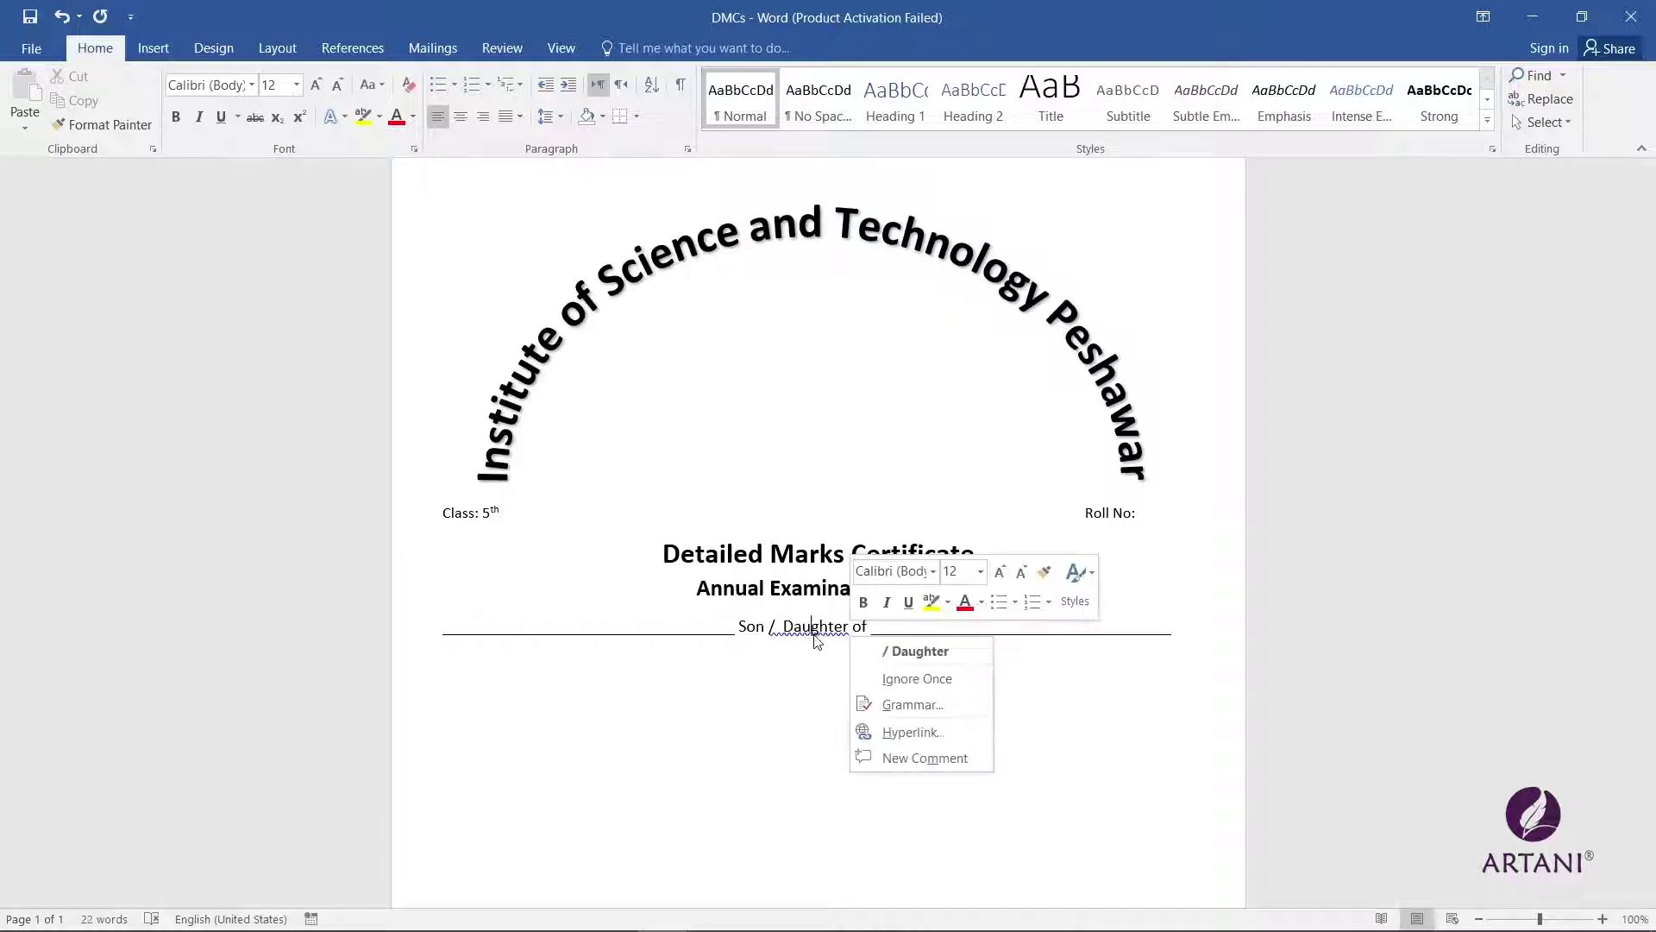
pyautogui.click(1154, 630)
# Step: Continue with "has secured the marks shown against each, in the Annual Examination 2021 held in the month of" a blank "as" a blank
pyautogui.press('Return')
pyautogui.write('has')
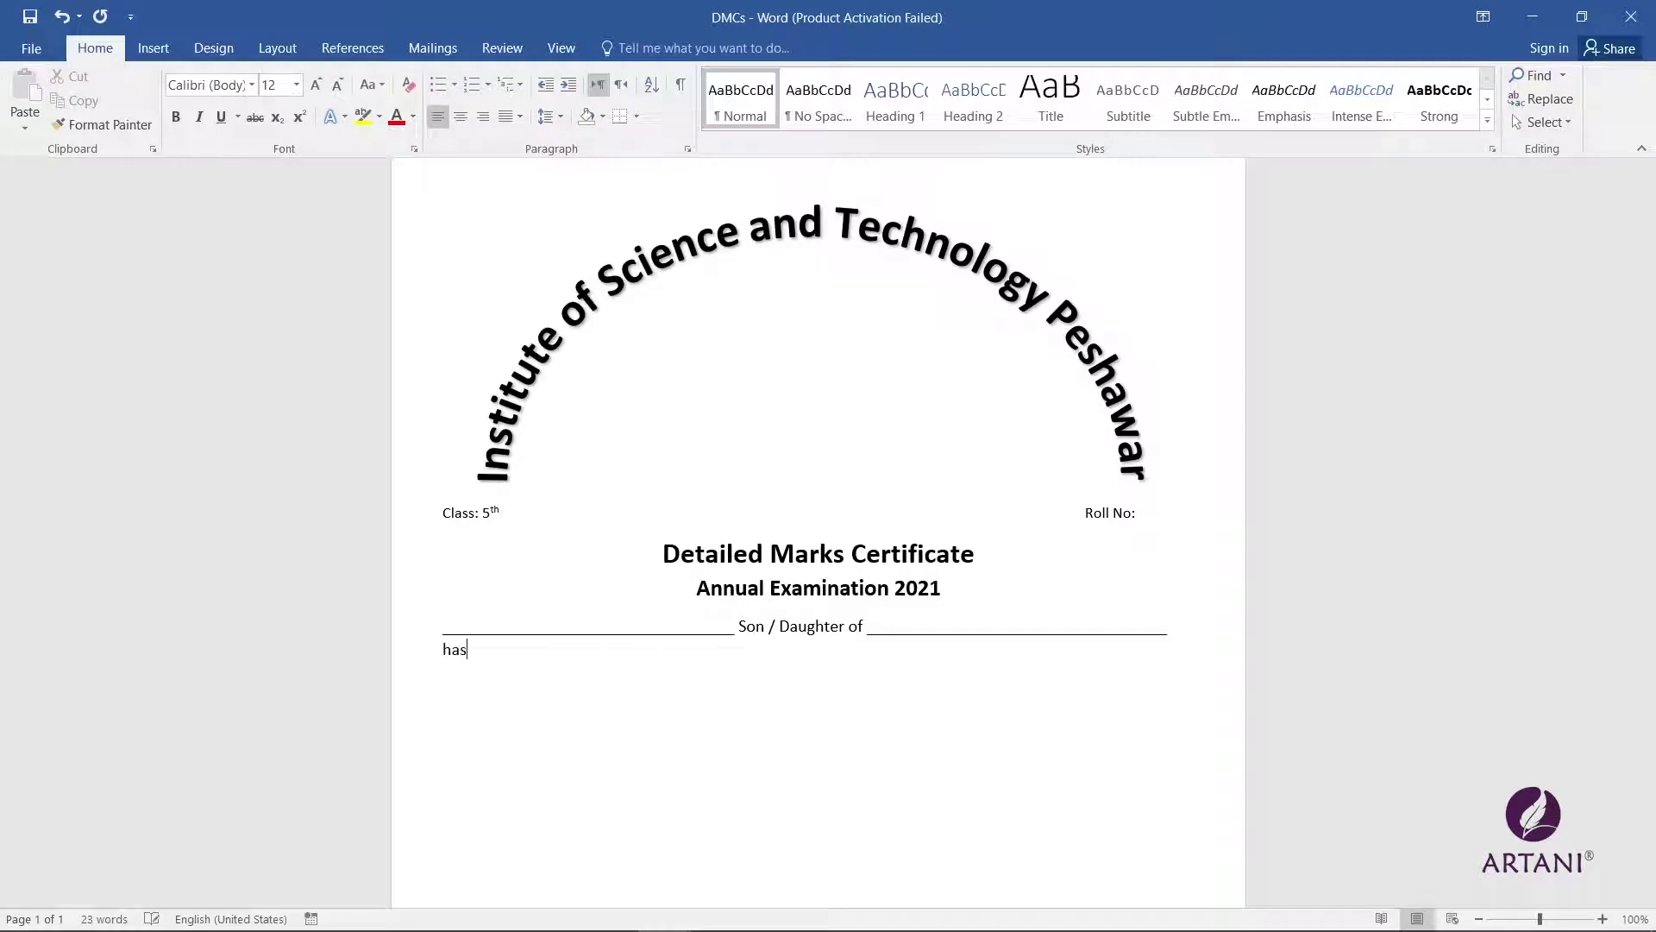
pyautogui.write(' sec')
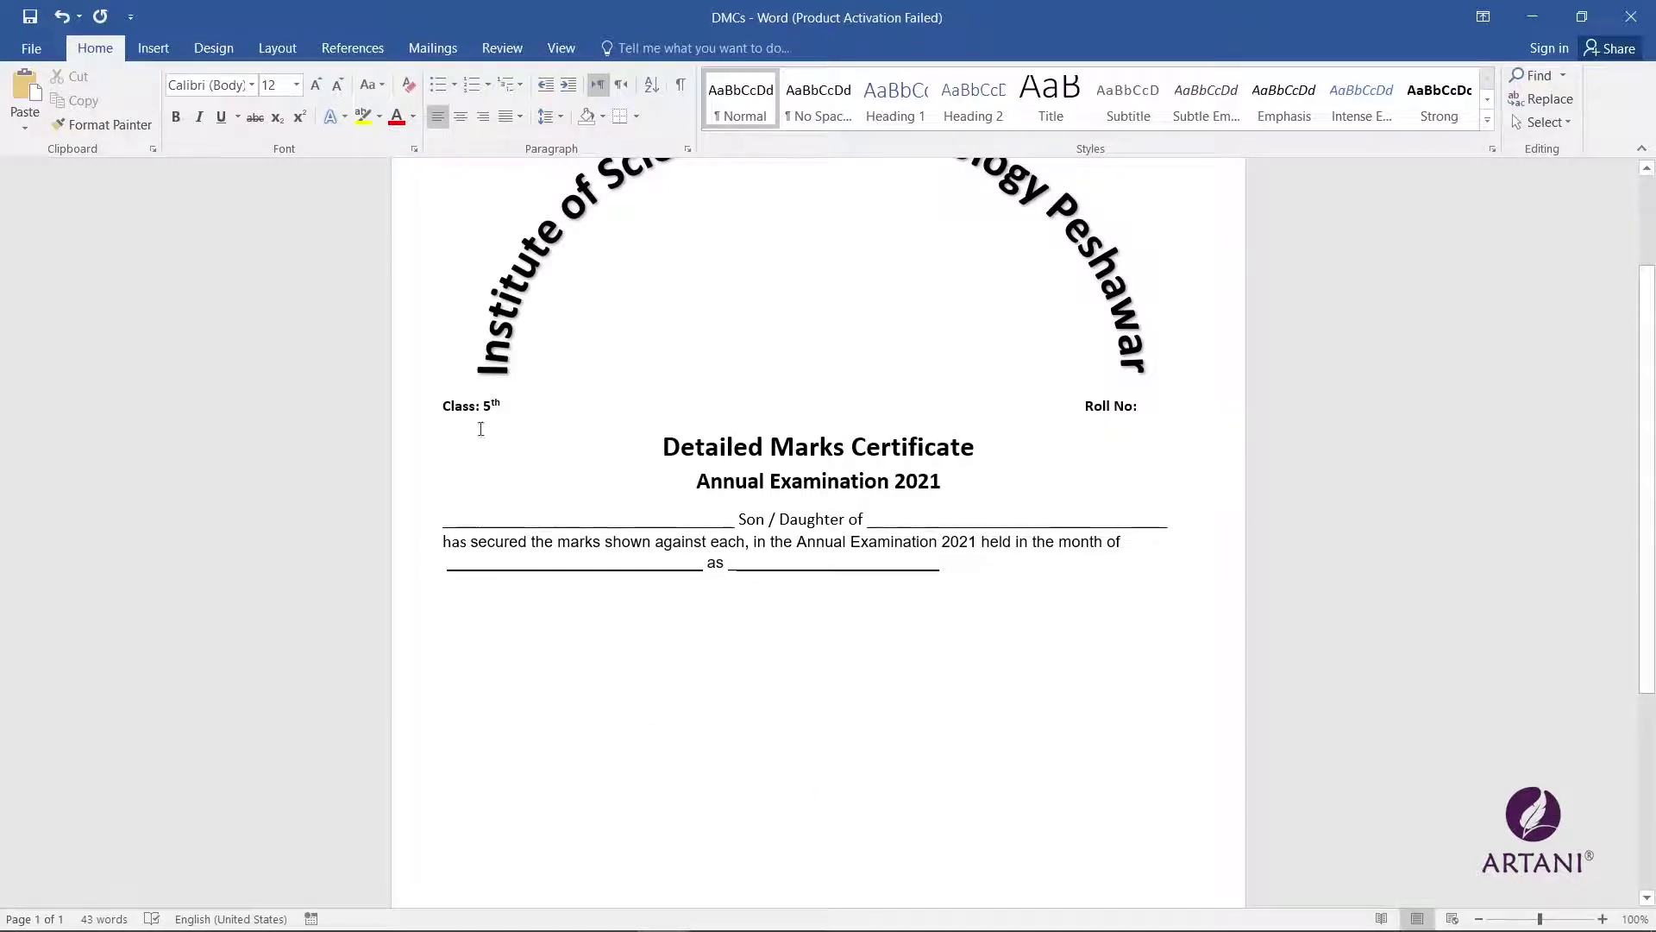
# Step: Insert a table with 3 columns and 13 rows below the certificate statement
pyautogui.click(154, 49)
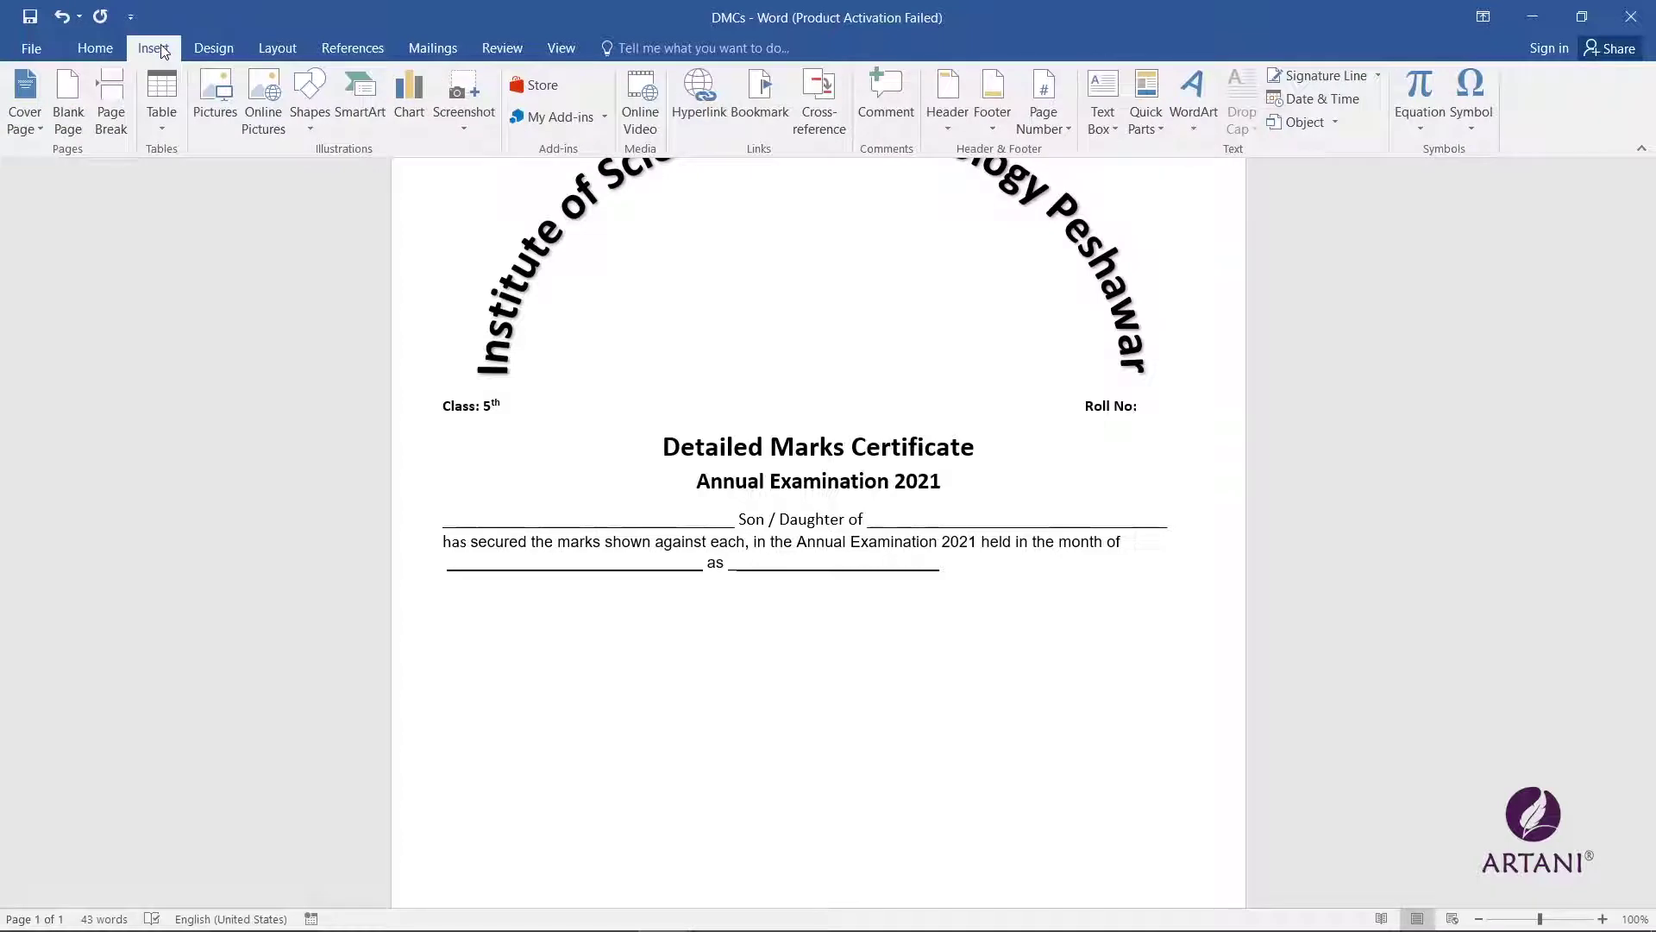
pyautogui.click(167, 131)
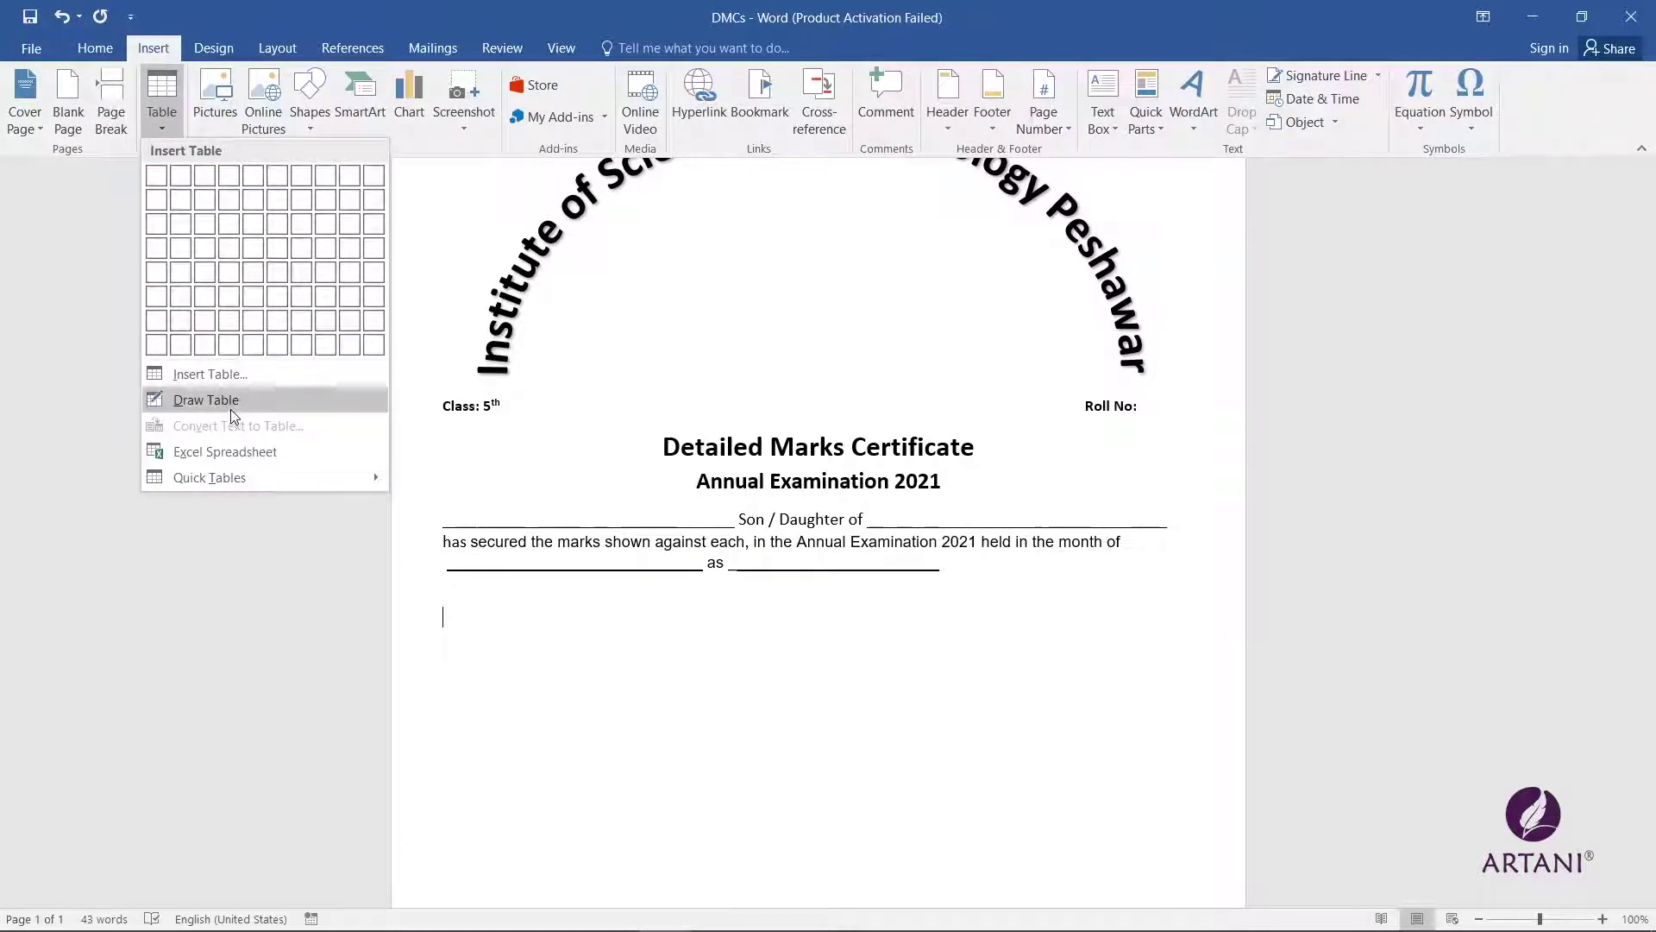
pyautogui.click(226, 378)
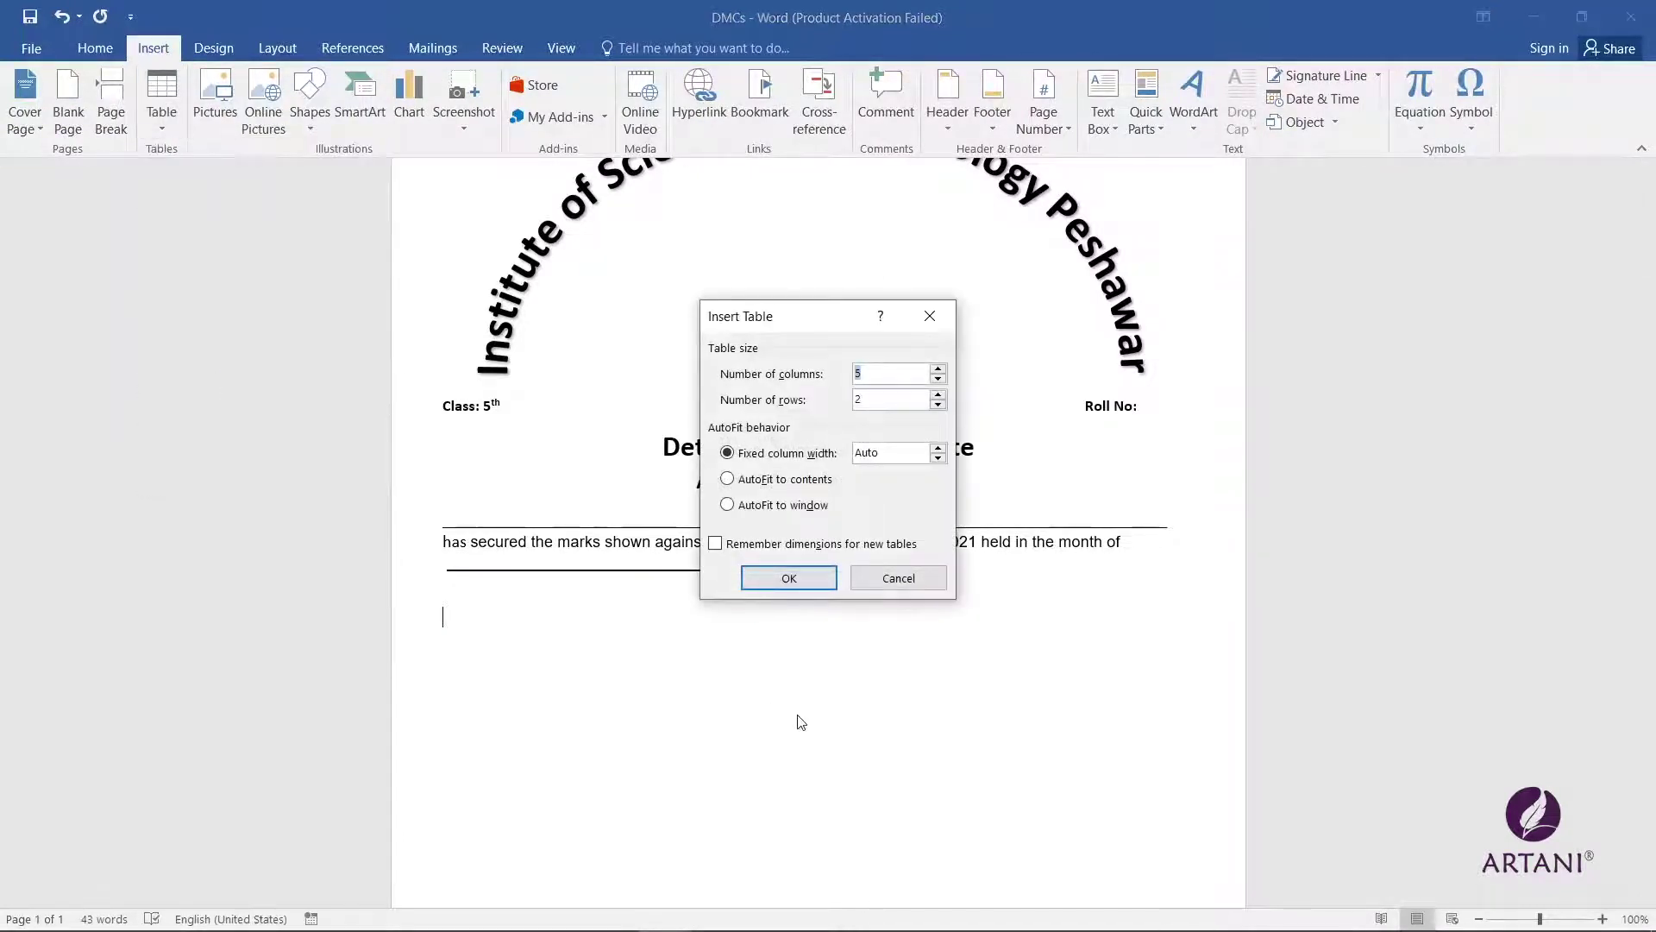
pyautogui.write('13')
pyautogui.doubleClick(871, 373)
pyautogui.write('3')
pyautogui.doubleClick(853, 404)
pyautogui.click(787, 578)
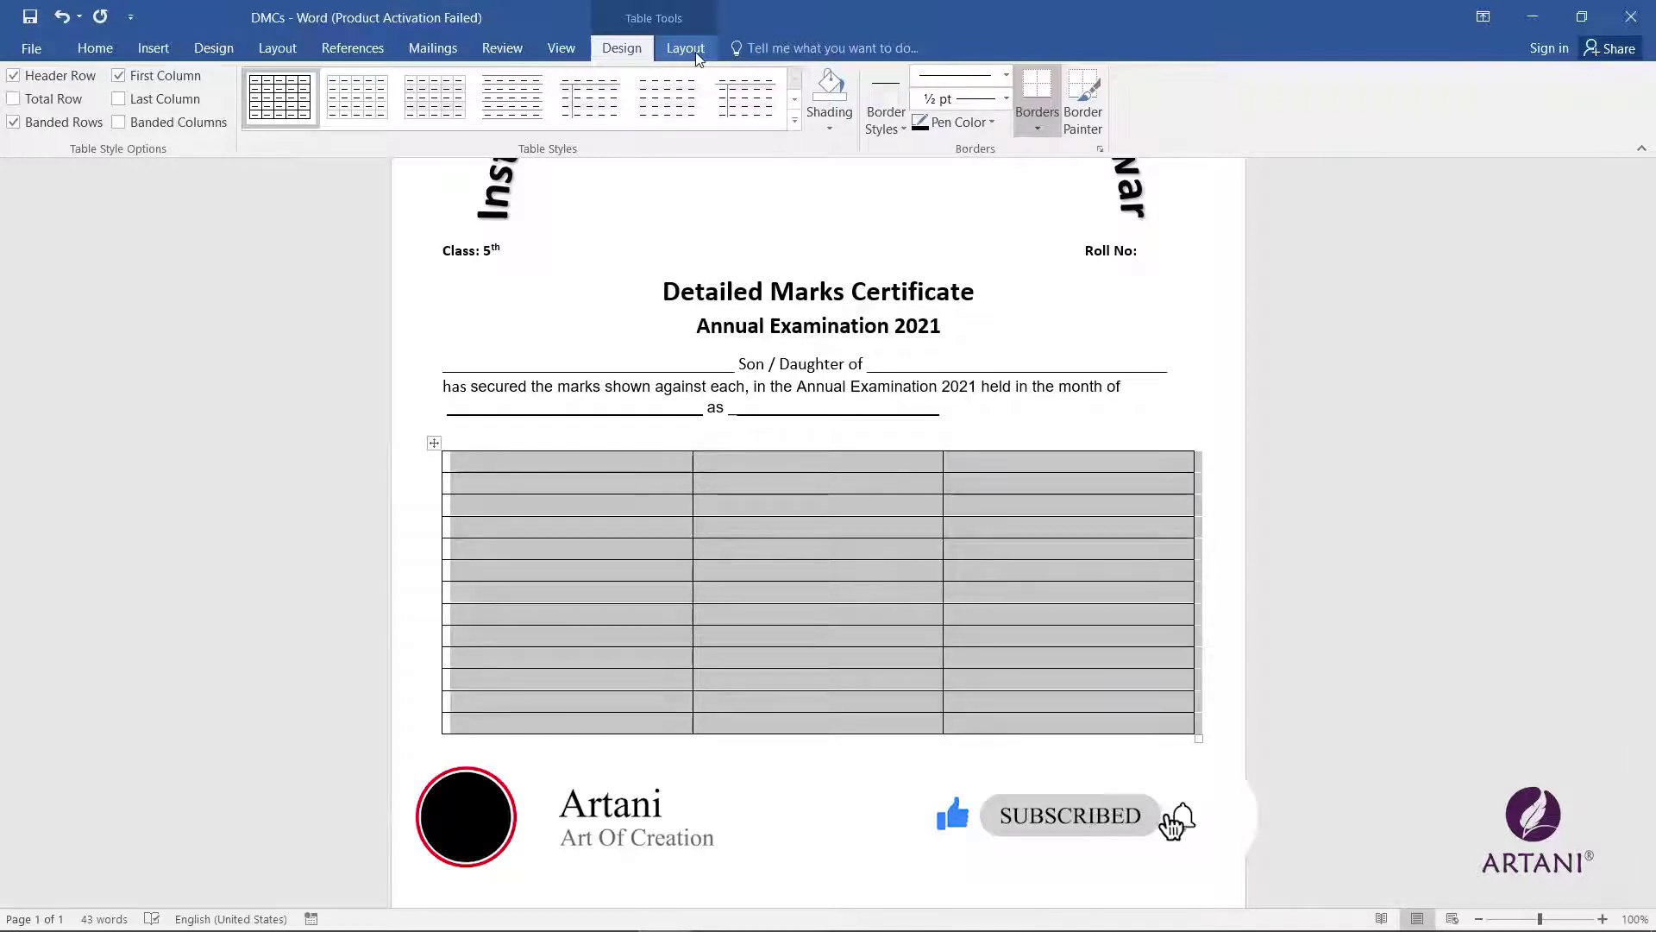
# Step: Set the height of all table rows to 0.3" and center the cell contents horizontally and vertically
pyautogui.click(696, 52)
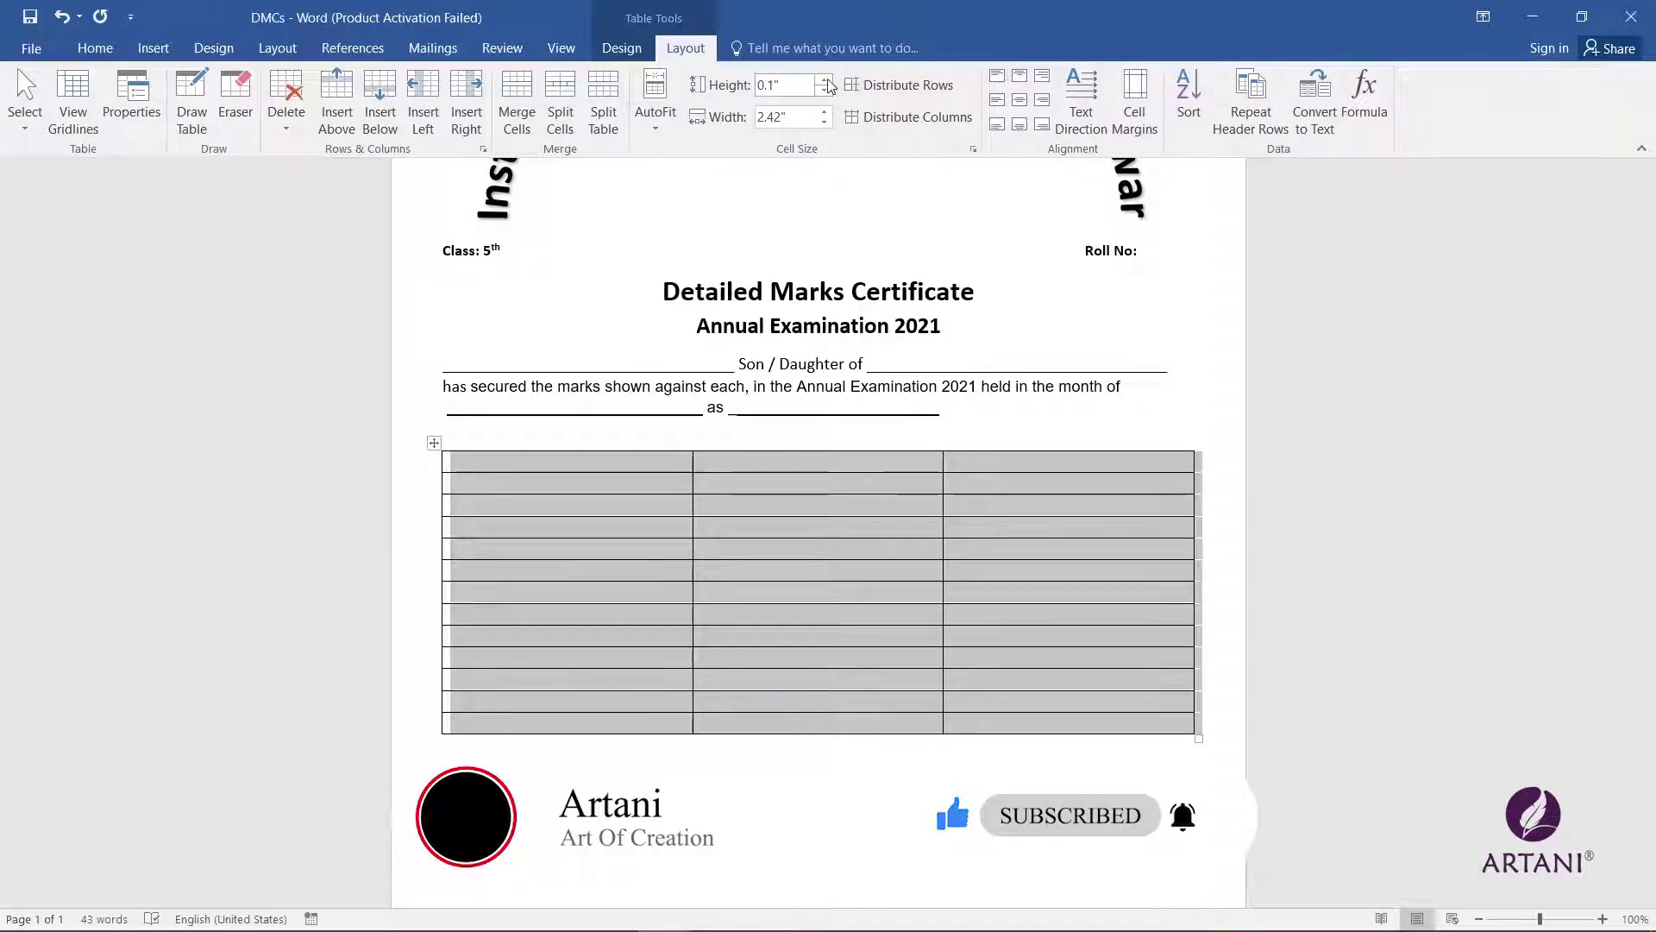
pyautogui.click(824, 80)
pyautogui.click(824, 79)
pyautogui.scroll(-3, 1002, 389)
pyautogui.scroll(3, 1000, 412)
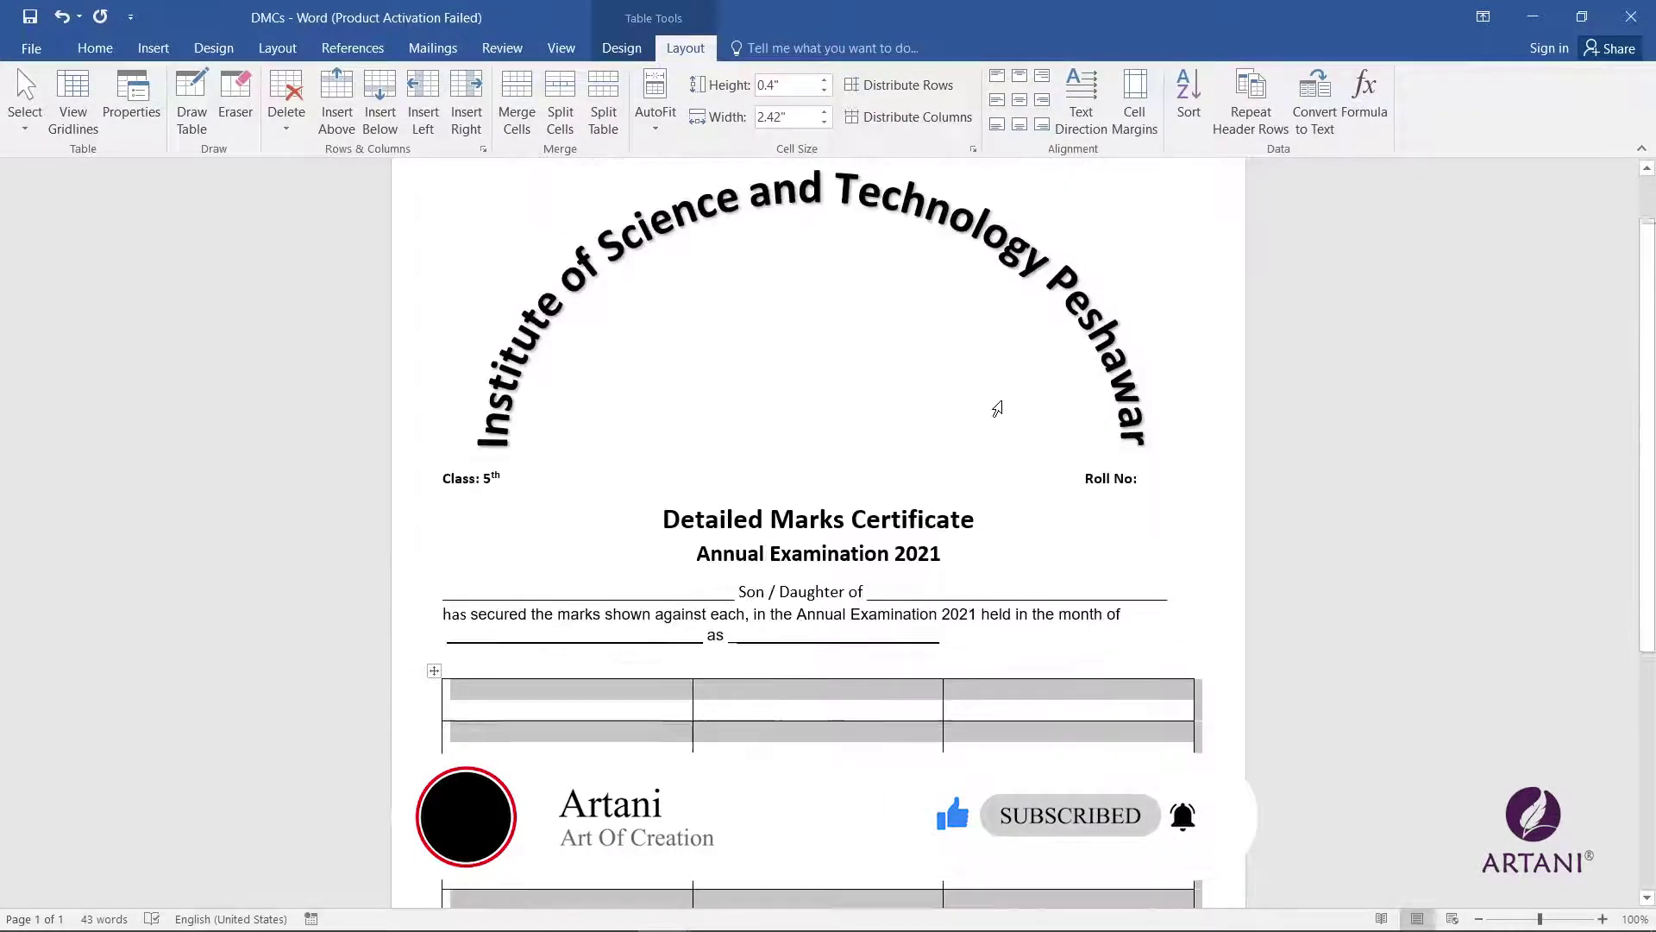
pyautogui.click(825, 91)
pyautogui.scroll(-4, 949, 488)
pyautogui.scroll(-1, 949, 488)
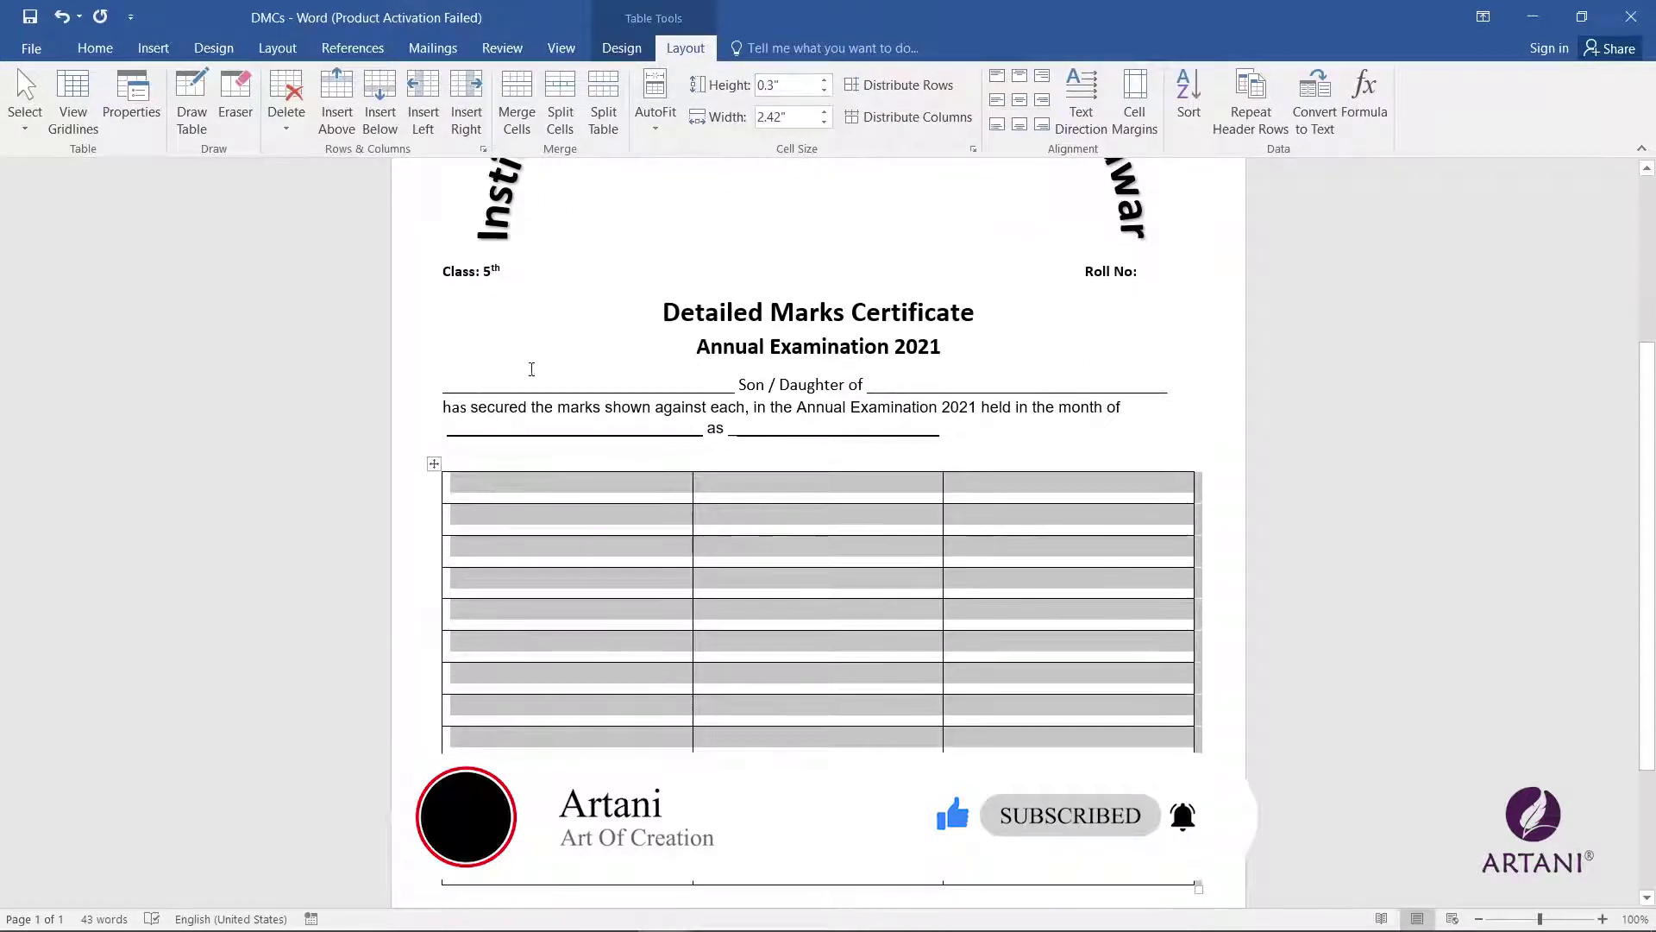
pyautogui.click(1018, 102)
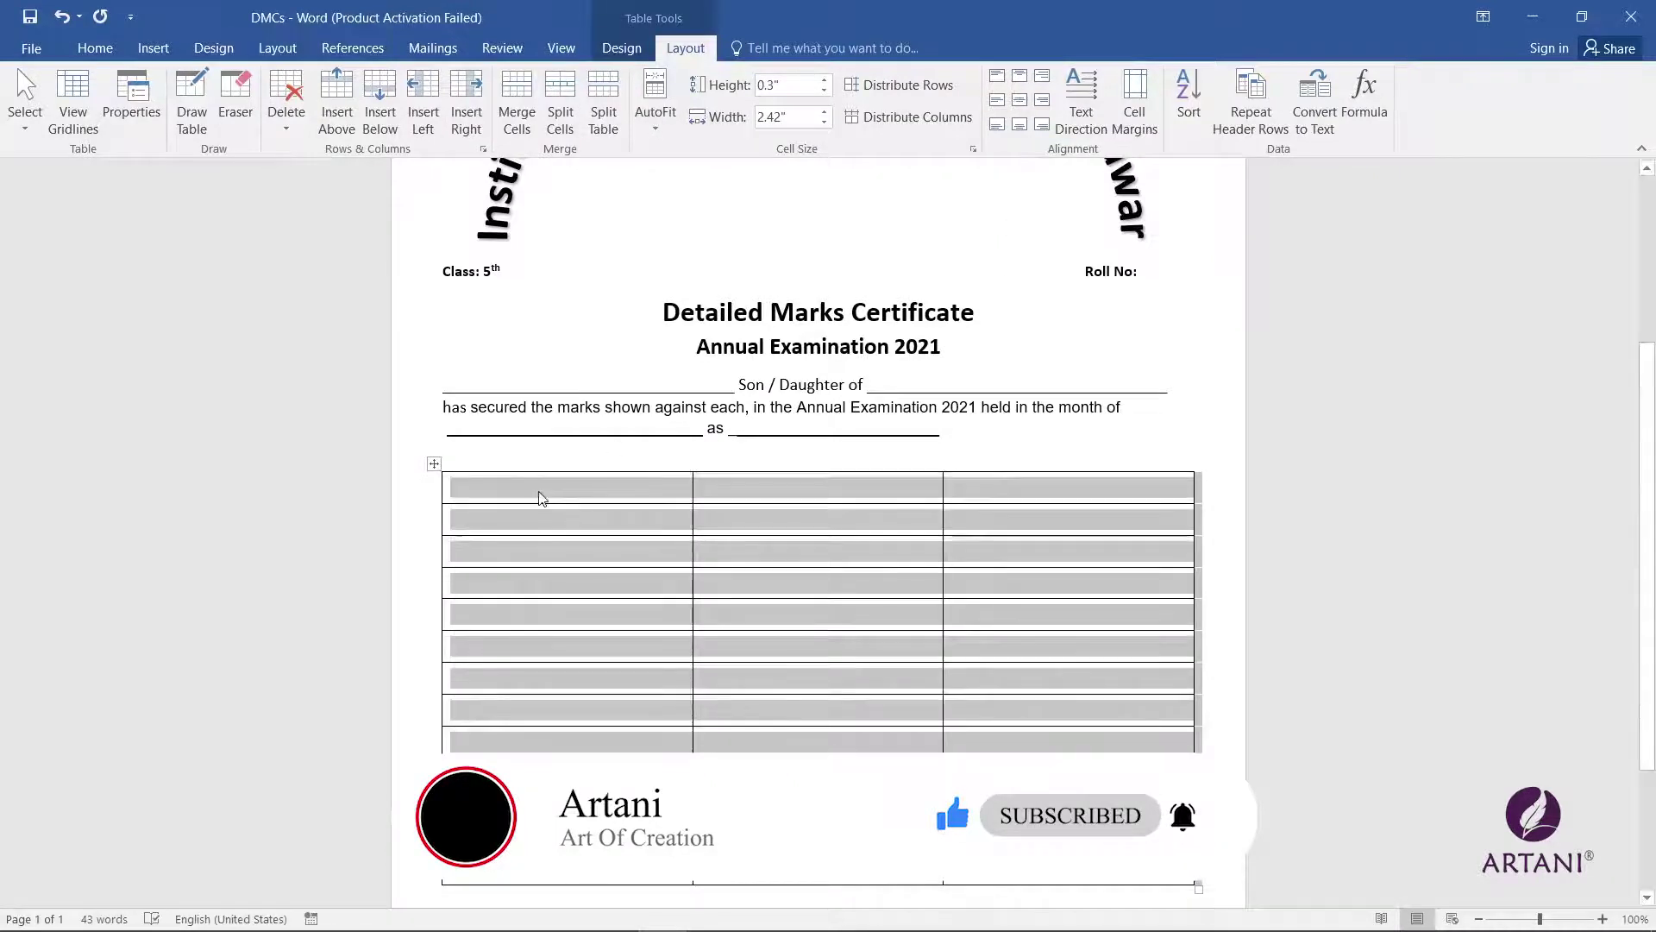
# Step: Enter the table's column headers Subjects, Total Marks and Obtain Marks in the first row
pyautogui.click(544, 491)
pyautogui.write('Sub')
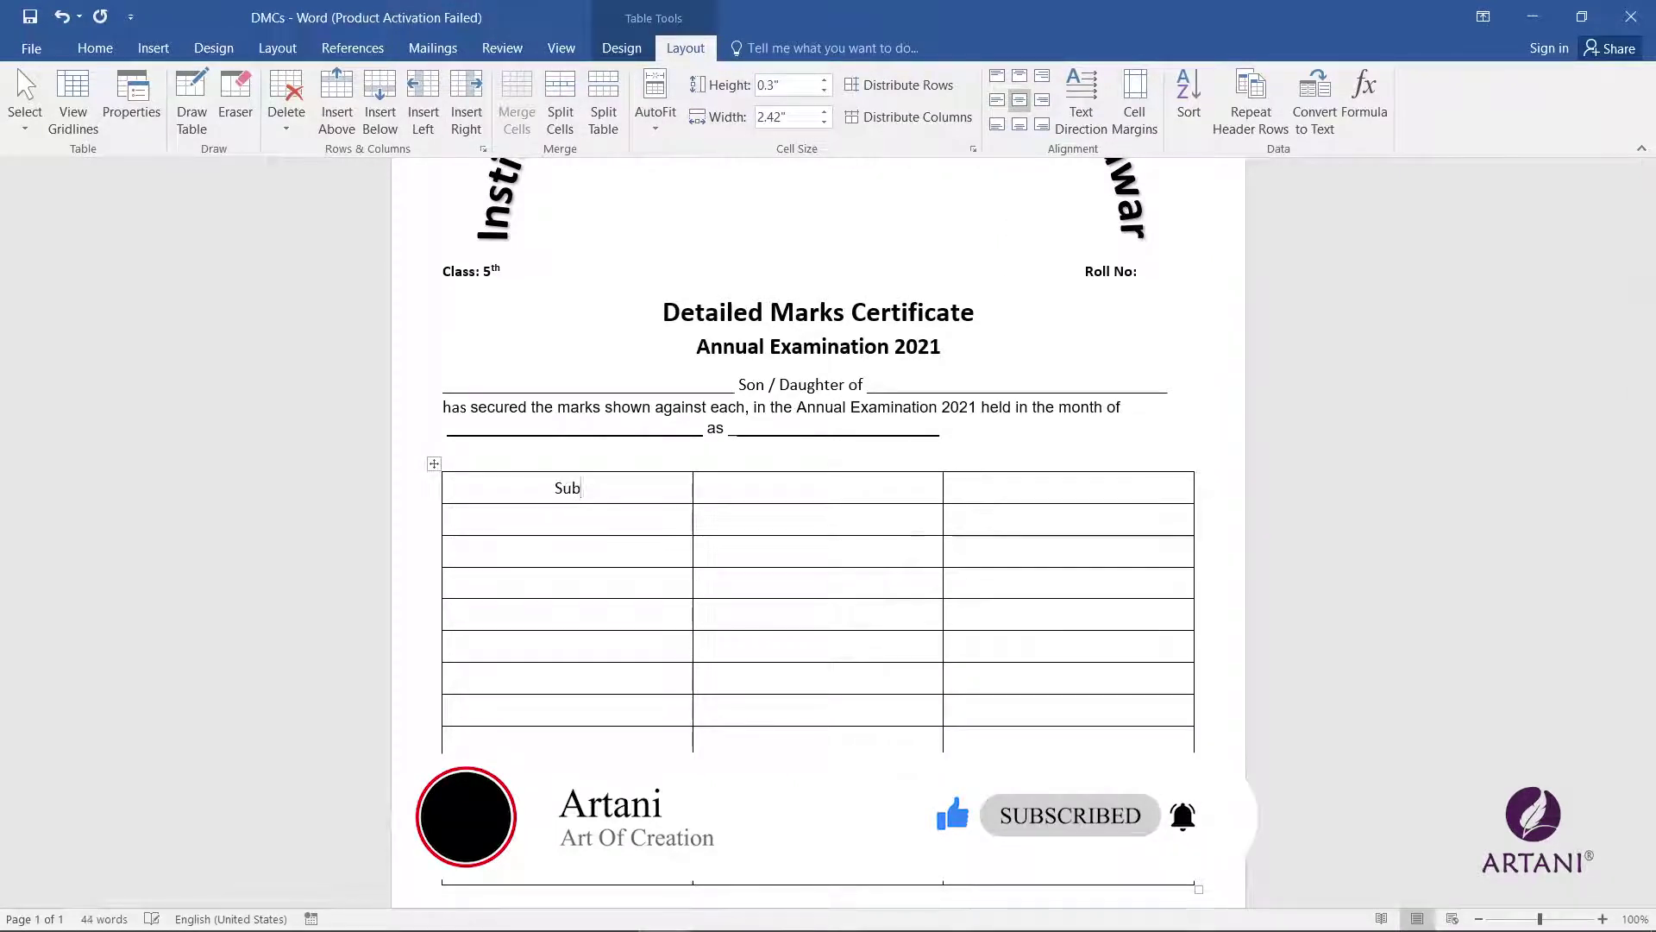
pyautogui.write('jects')
pyautogui.press('Tab')
pyautogui.write('Total Marks')
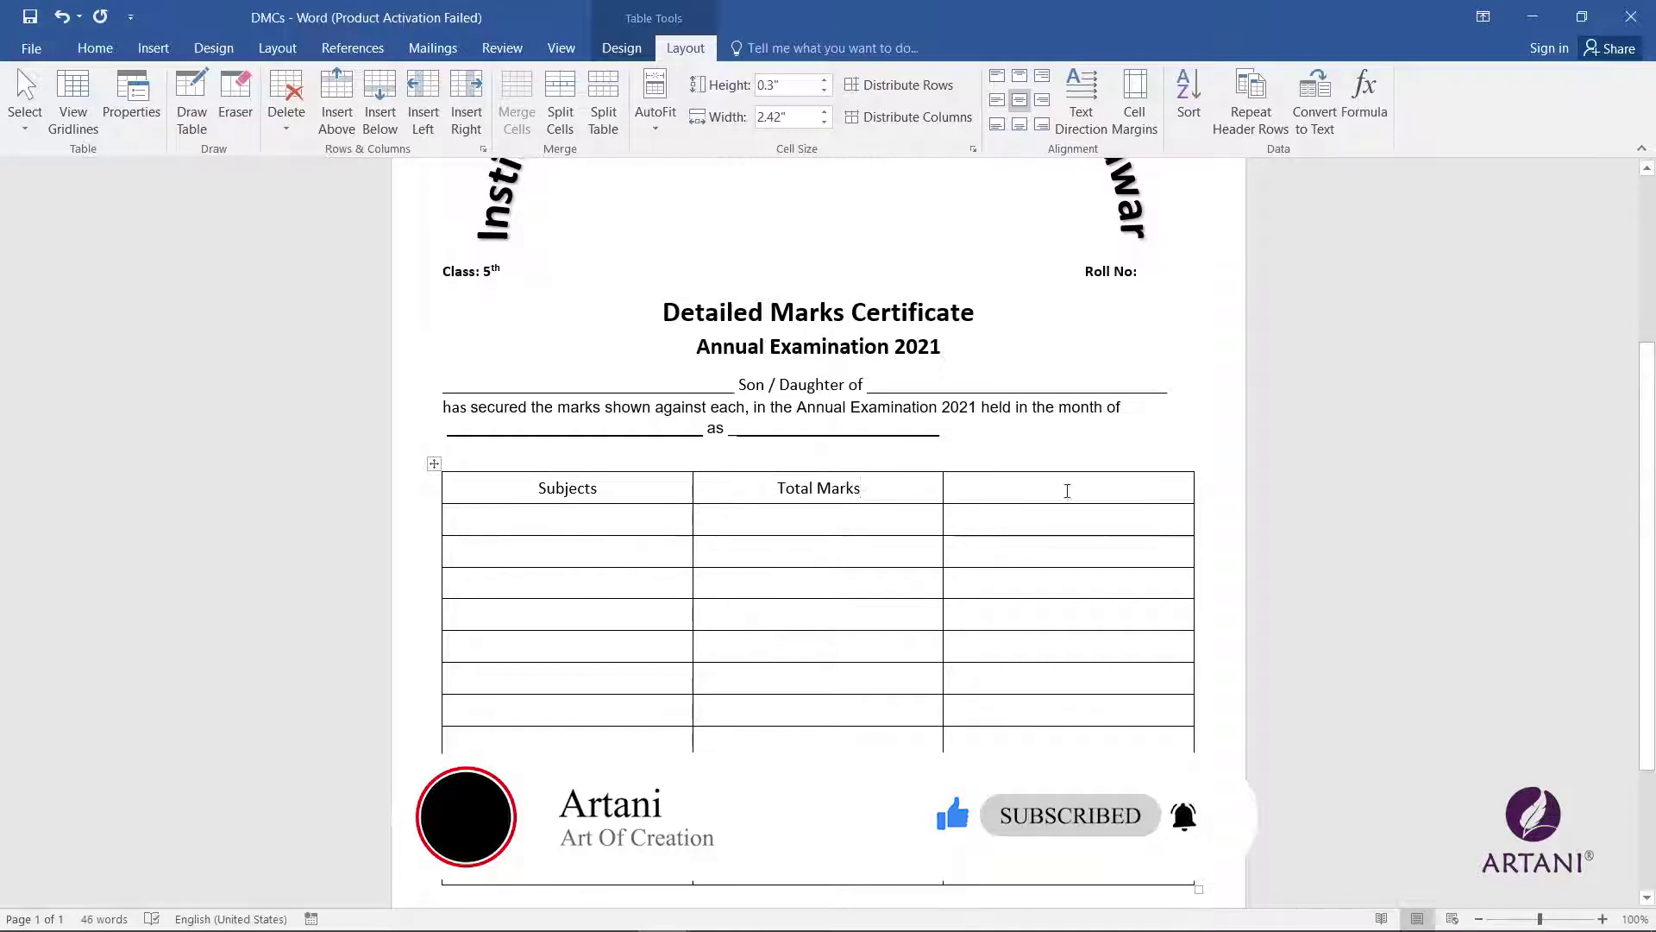
pyautogui.write('Obtain')
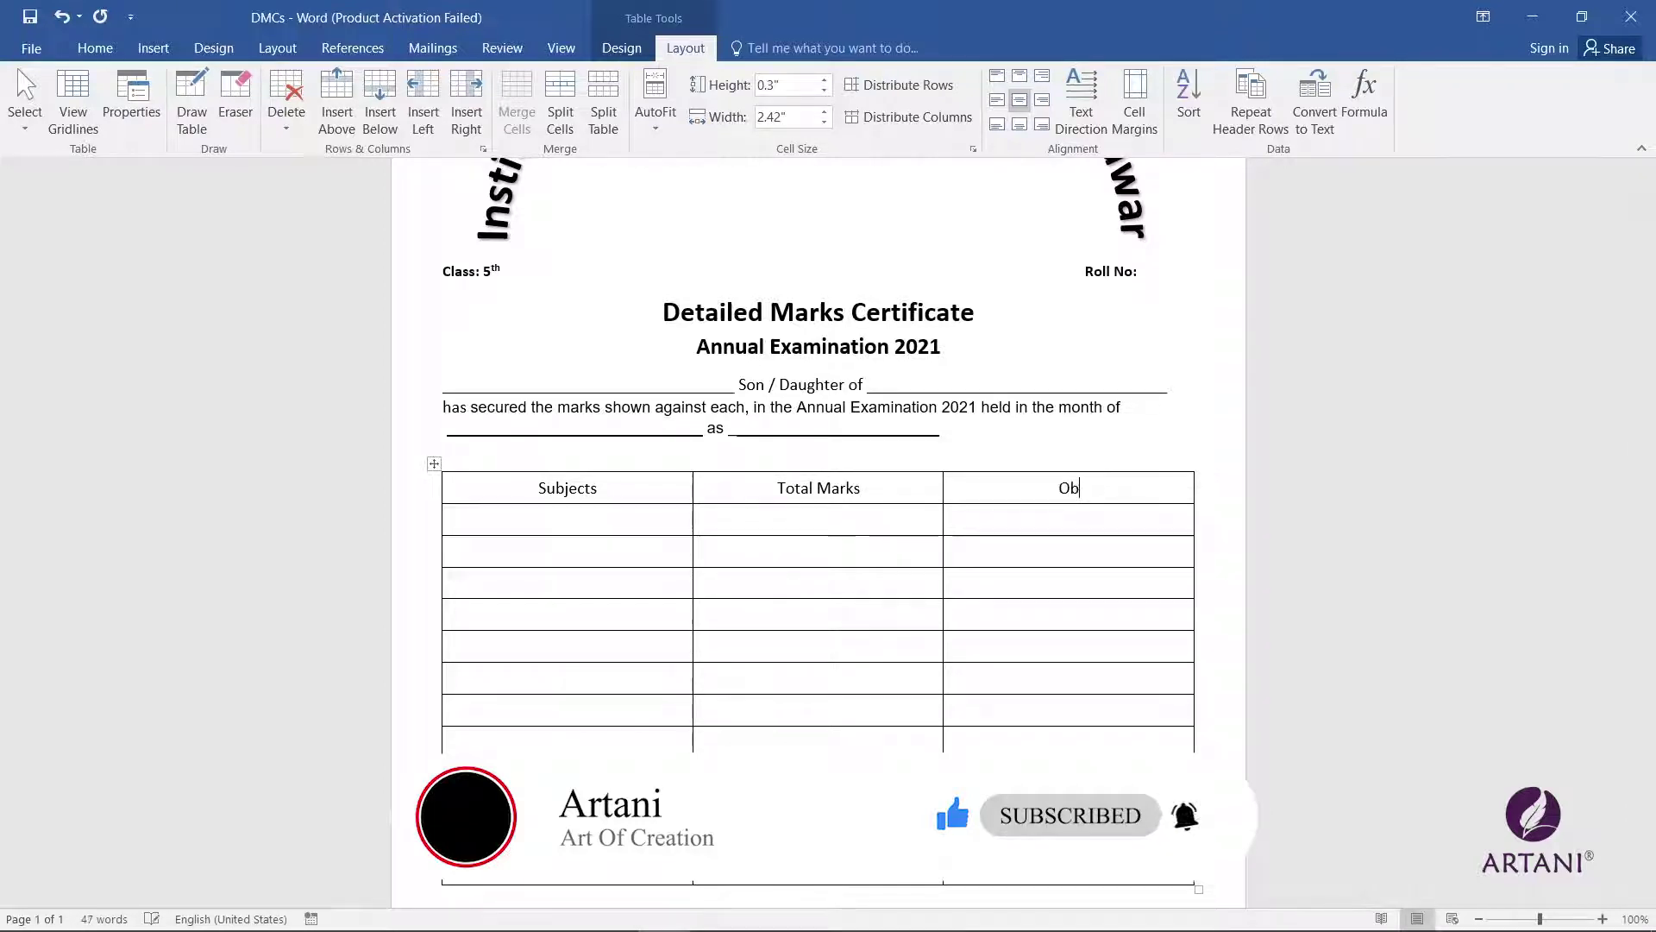
pyautogui.write(' Marks')
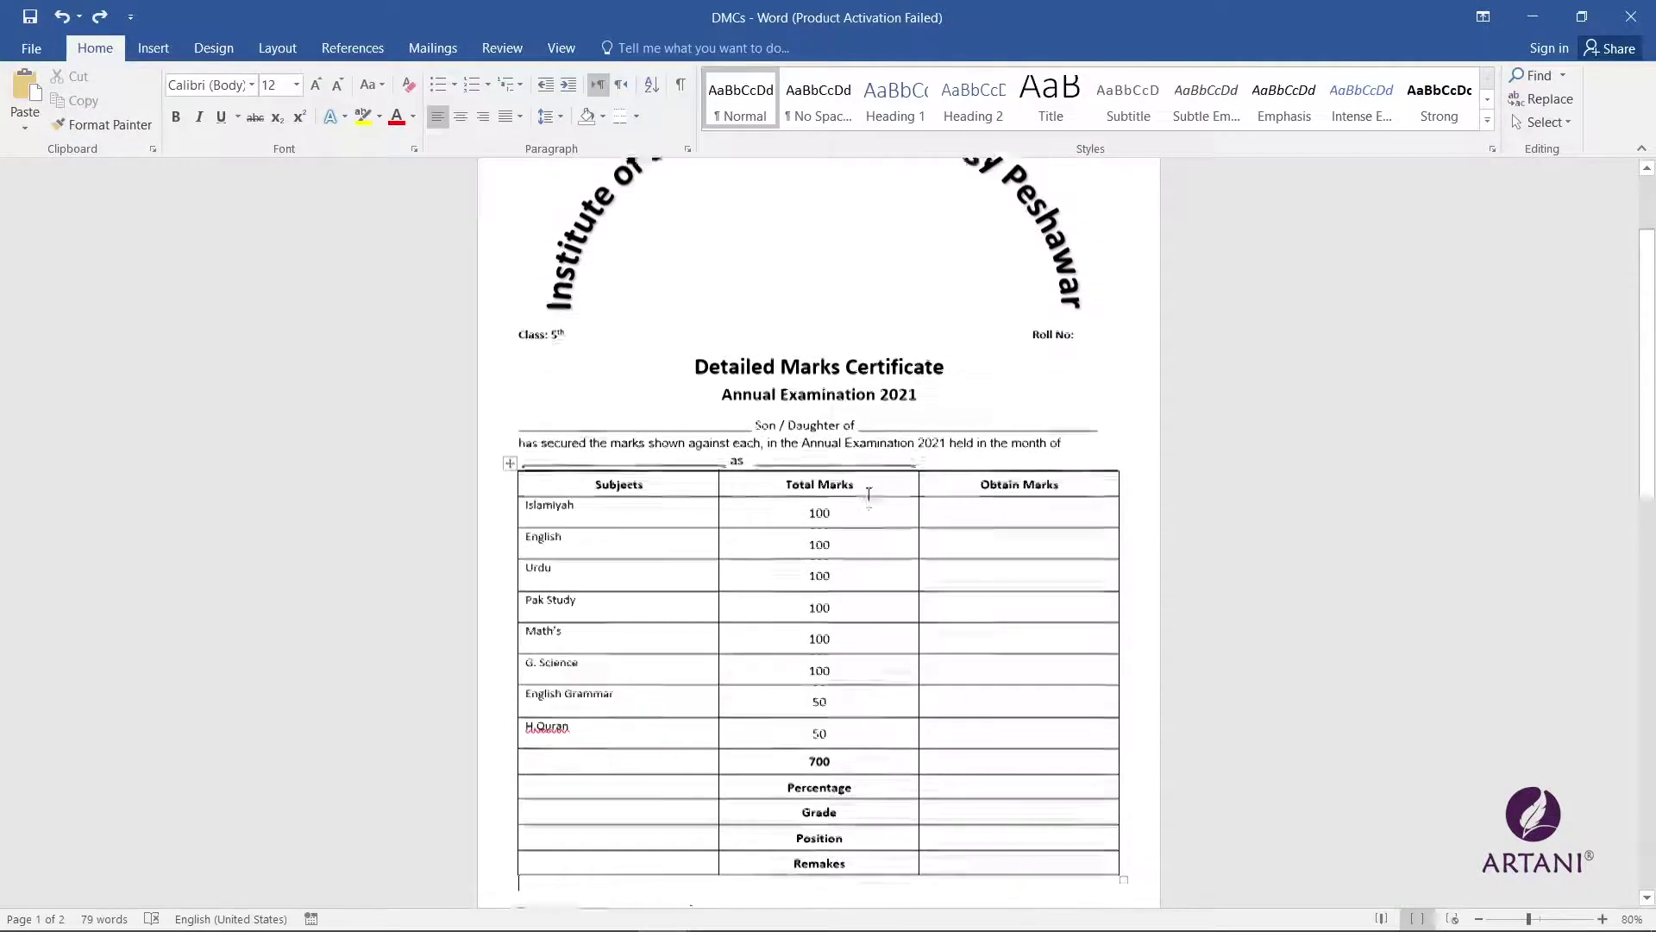
# Step: Erase the borders of the five empty Subjects cells below H.Quran and turn off the table gridlines
pyautogui.scroll(1, 869, 493)
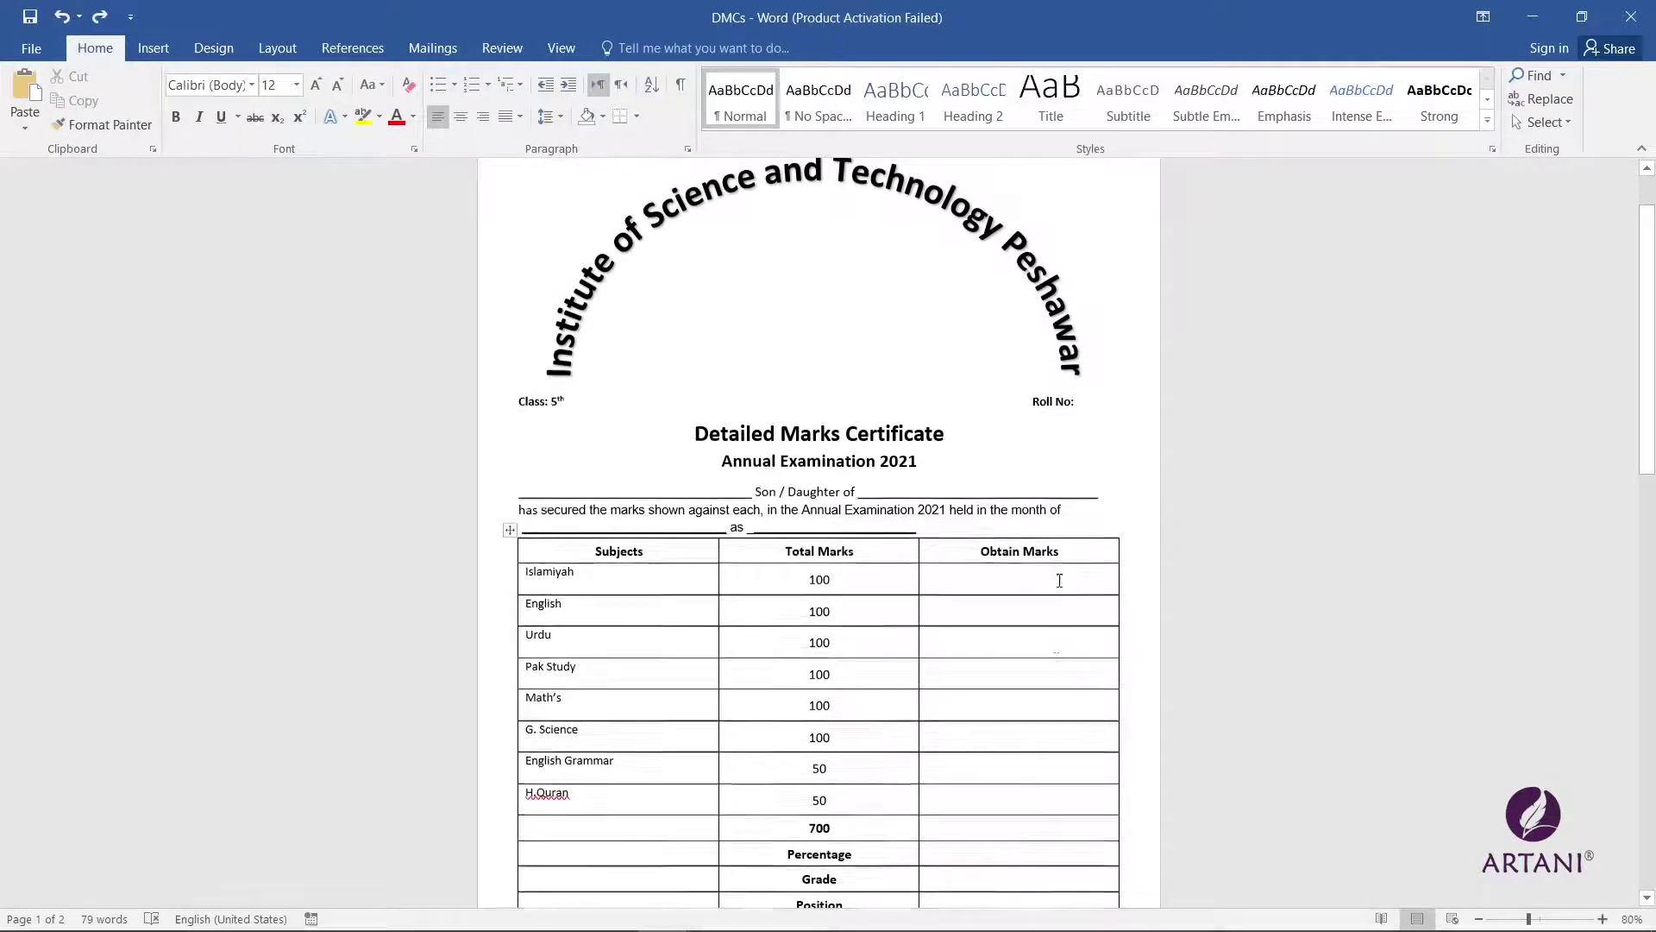
pyautogui.scroll(-3, 1062, 577)
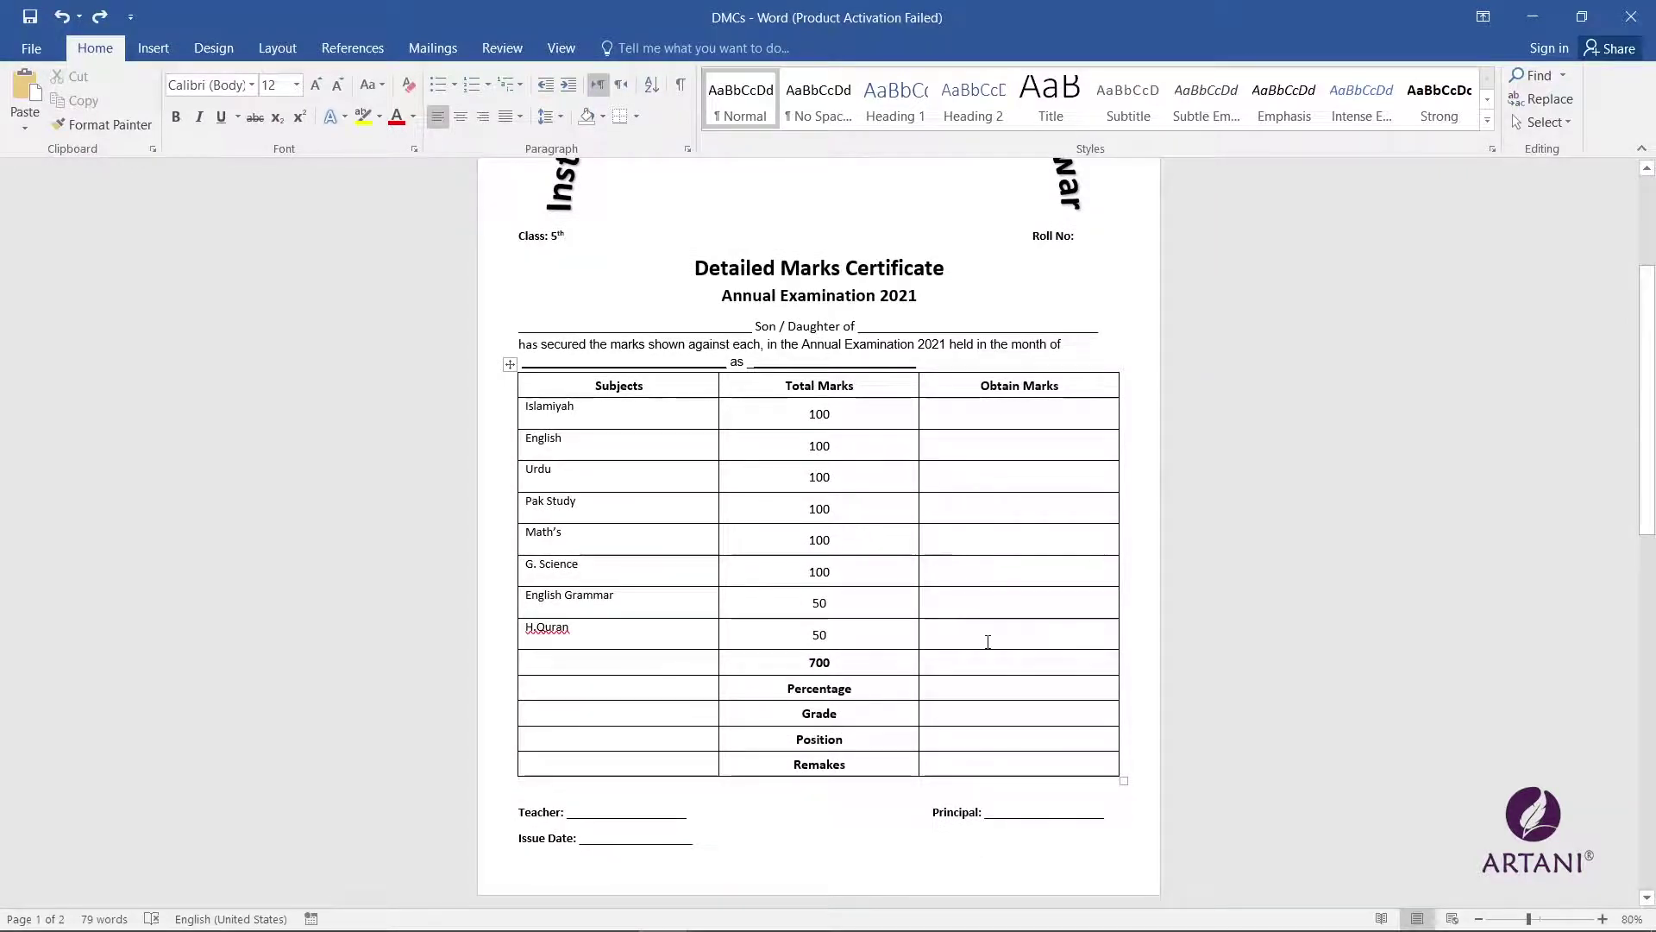
pyautogui.scroll(-1, 987, 639)
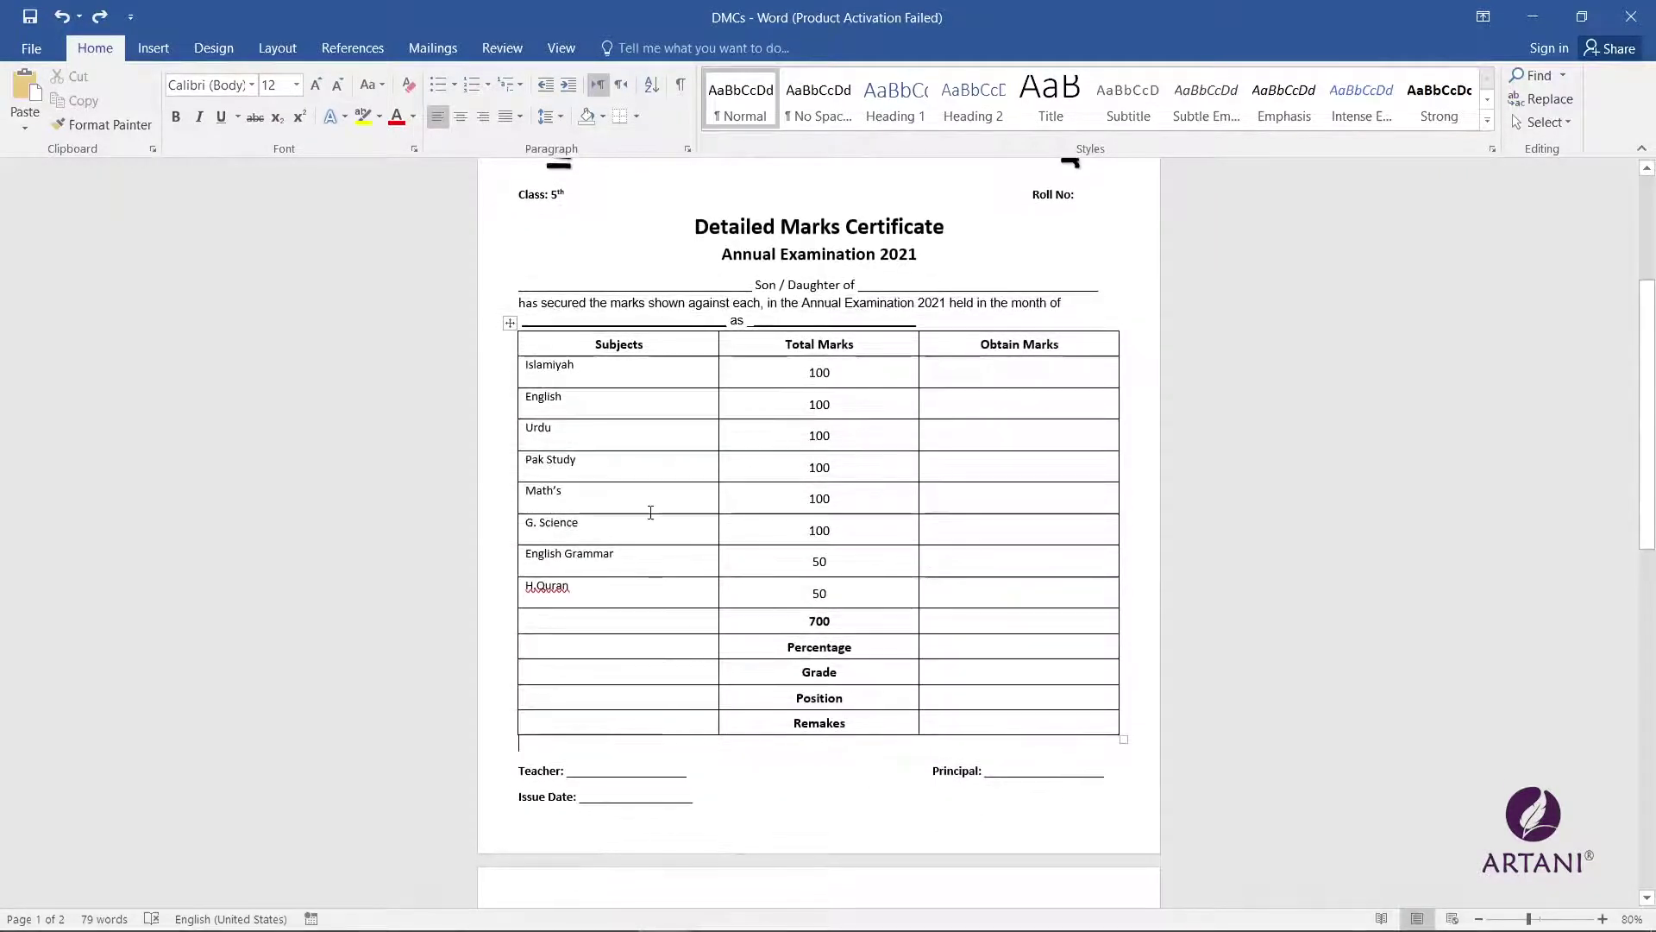
pyautogui.click(532, 616)
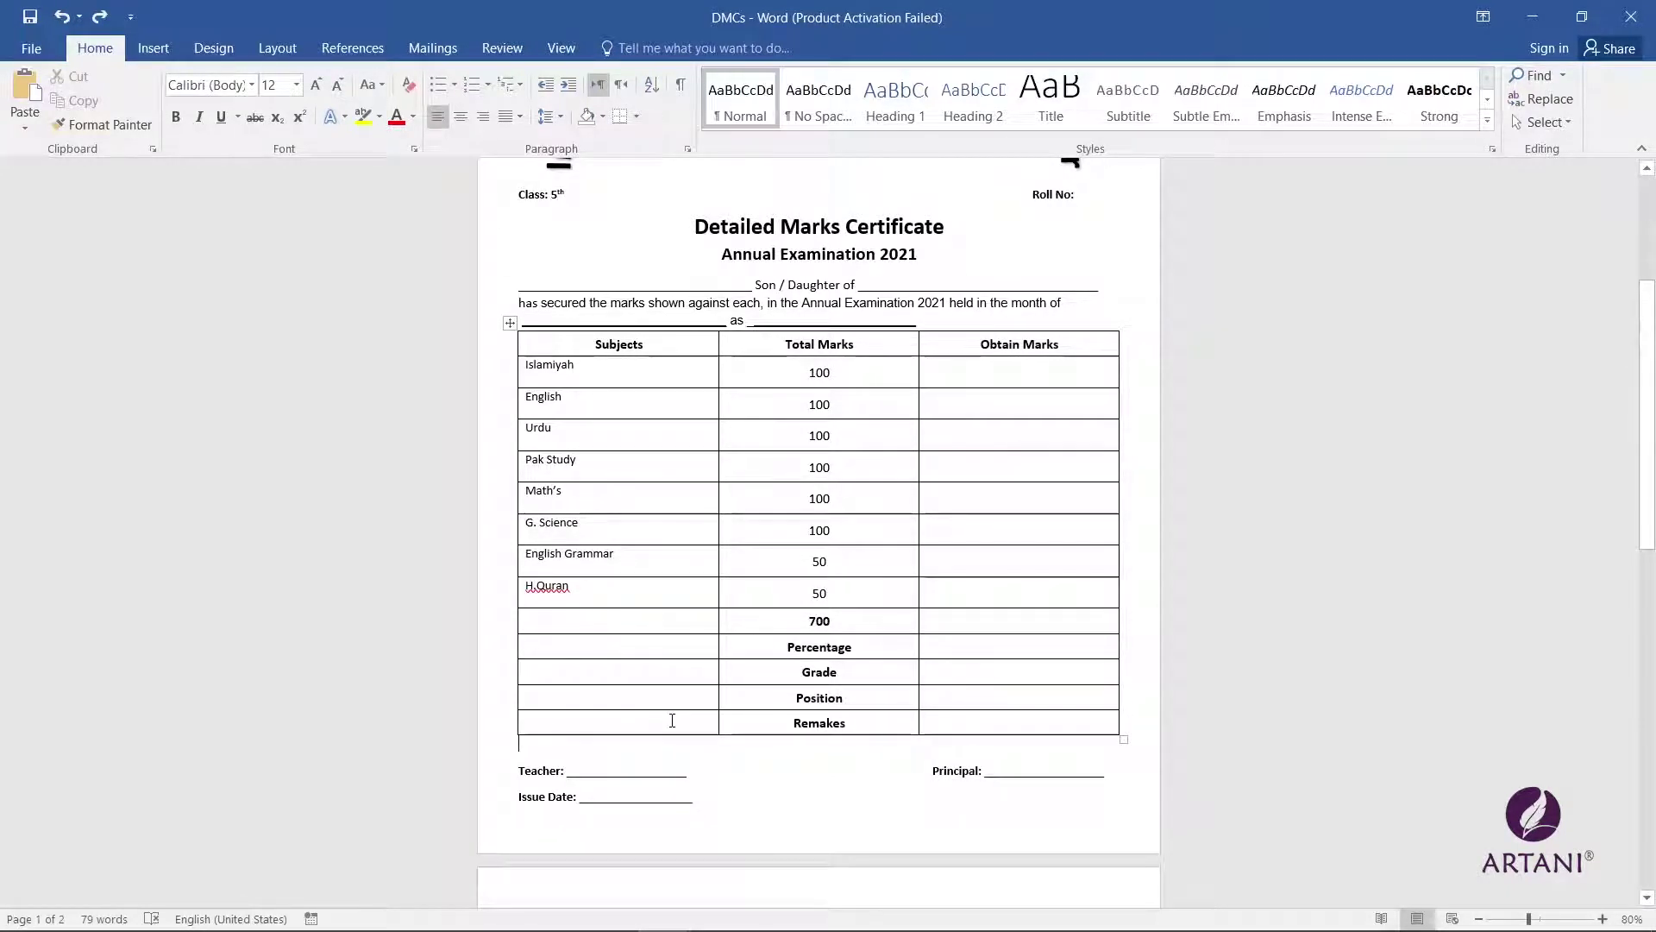
pyautogui.click(672, 720)
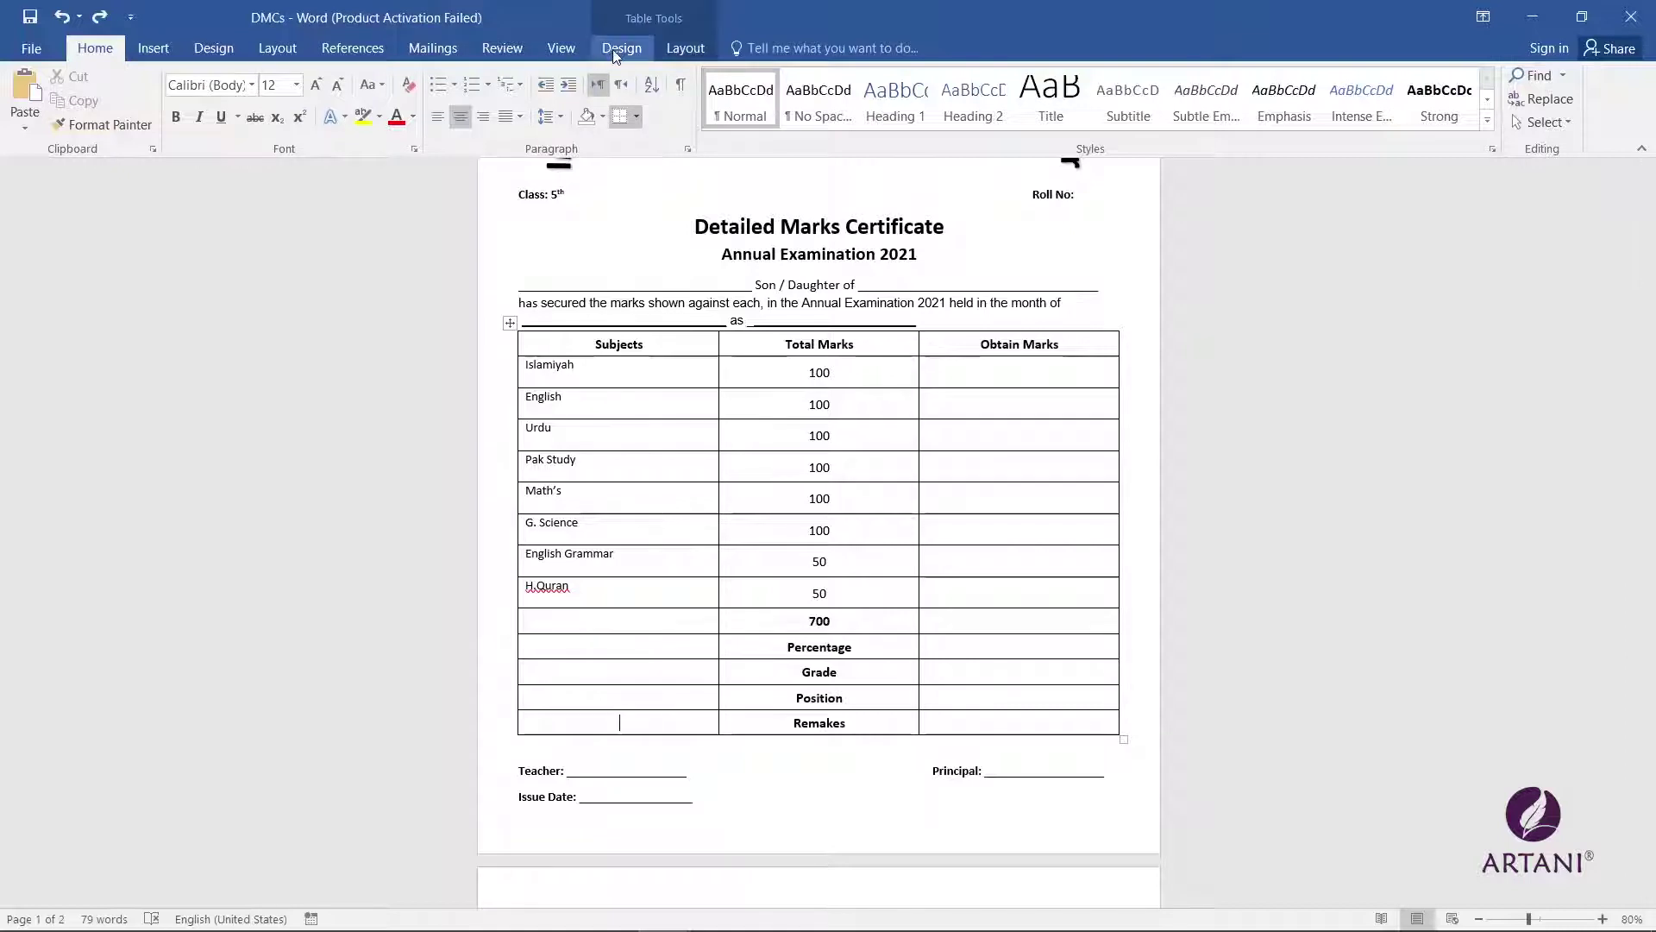
pyautogui.click(618, 50)
pyautogui.click(683, 49)
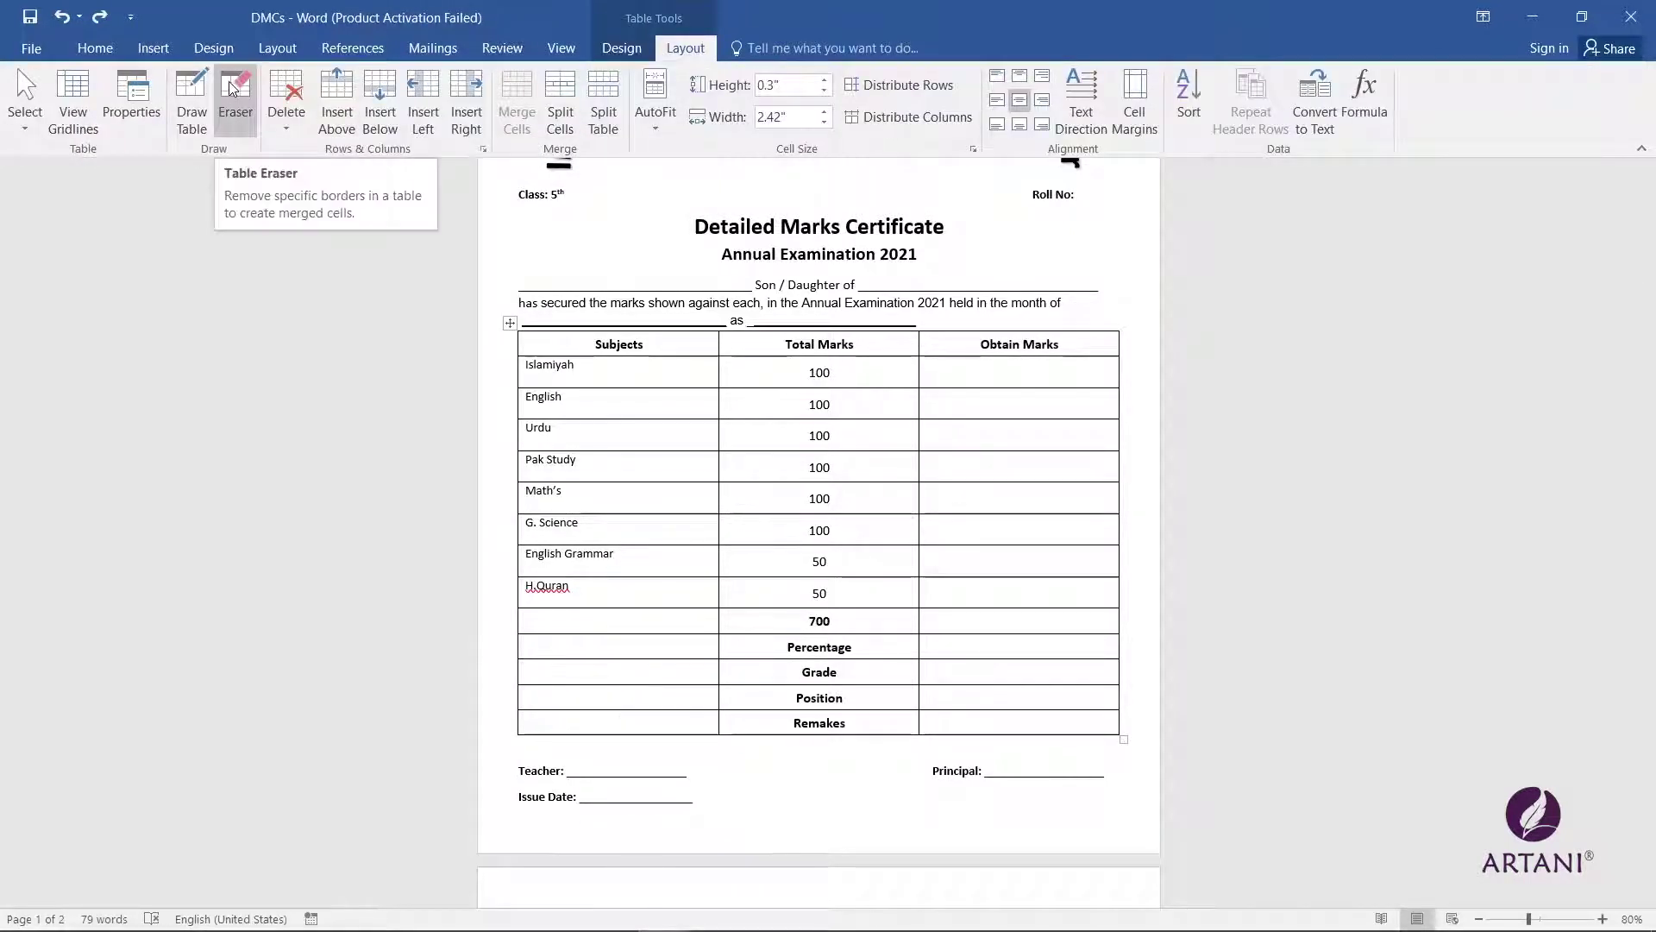
pyautogui.click(231, 89)
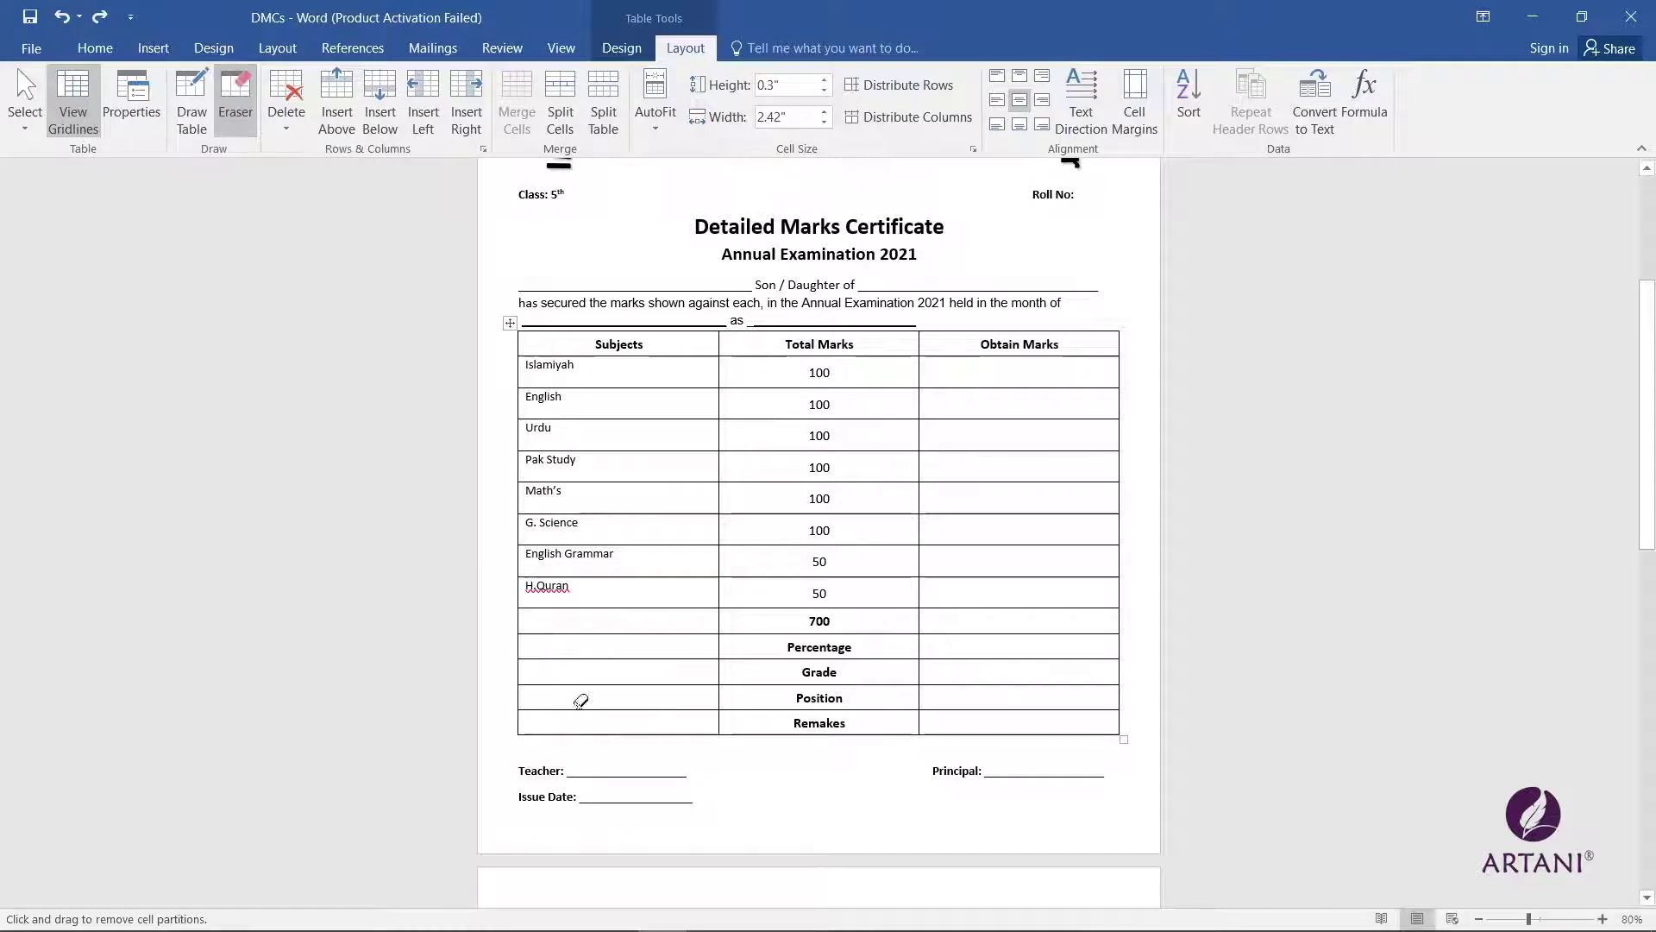
pyautogui.moveTo(510, 619)
pyautogui.mouseDown()
pyautogui.moveTo(611, 673)
pyautogui.moveTo(640, 732)
pyautogui.moveTo(670, 742)
pyautogui.mouseUp()
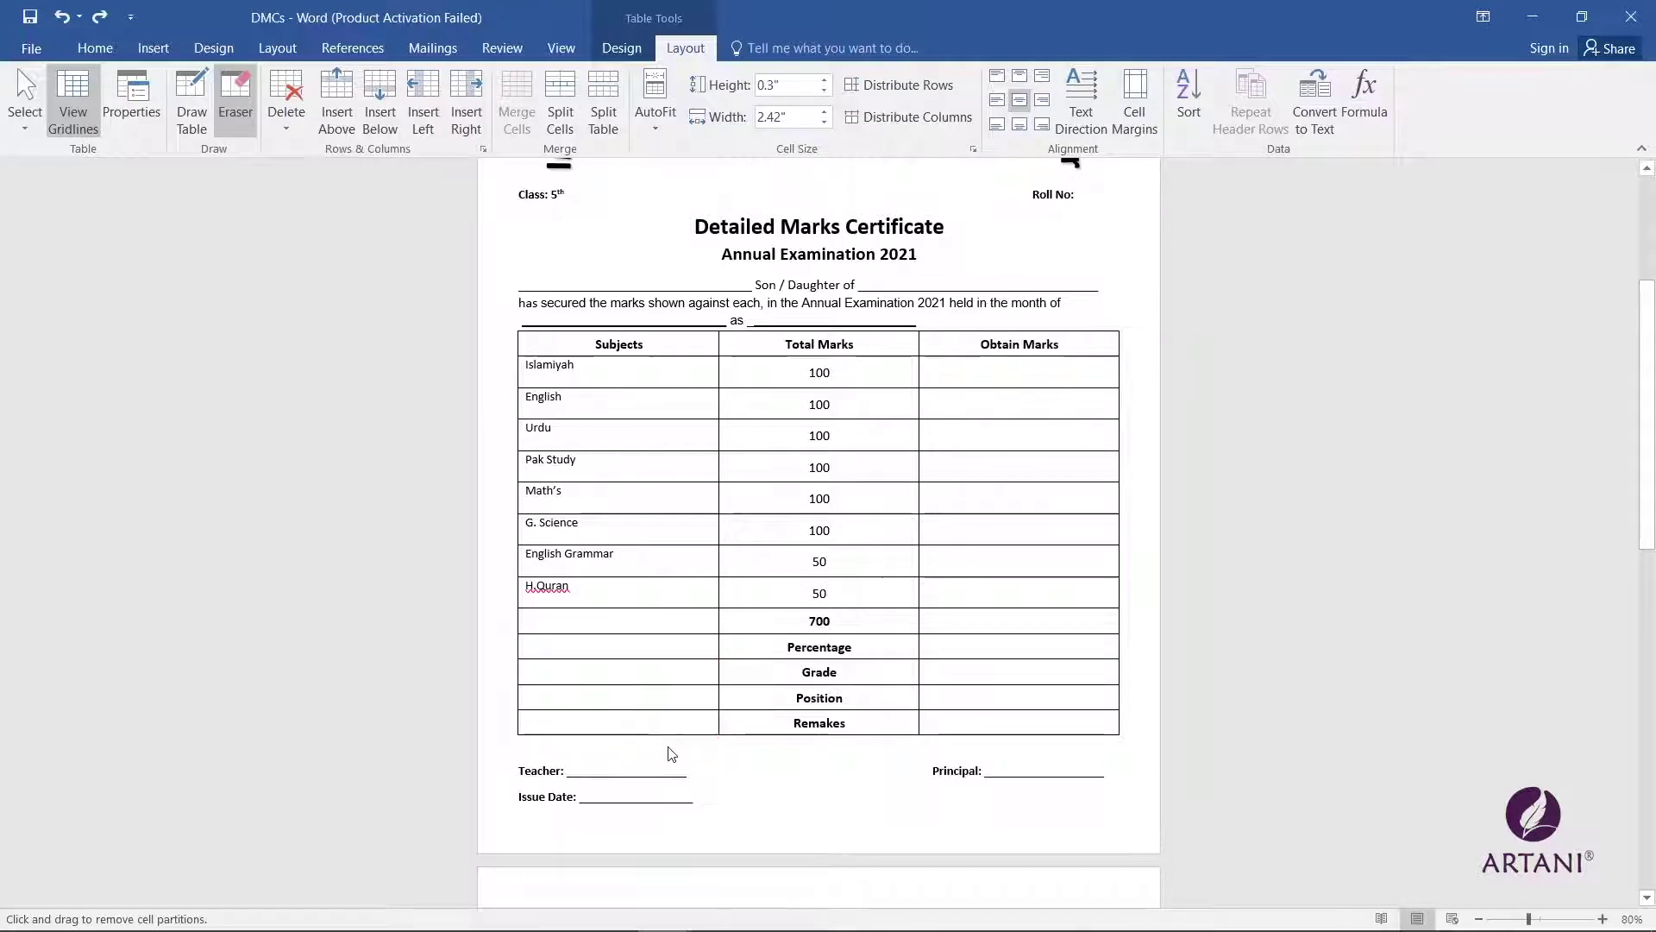
pyautogui.click(664, 734)
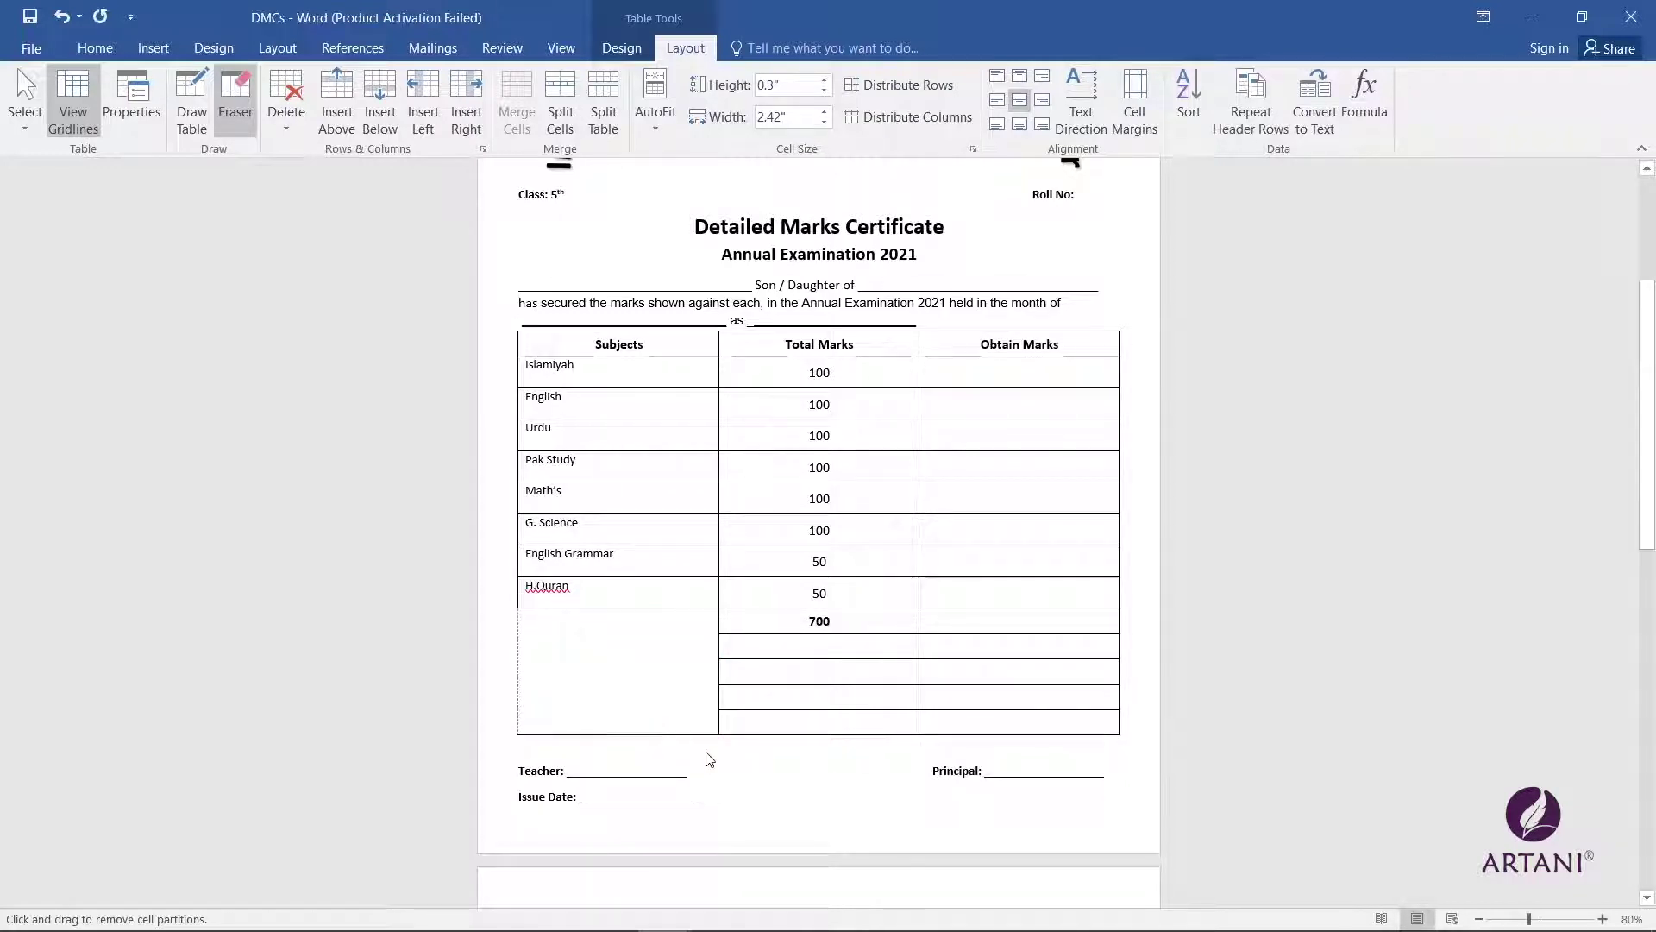
pyautogui.click(73, 104)
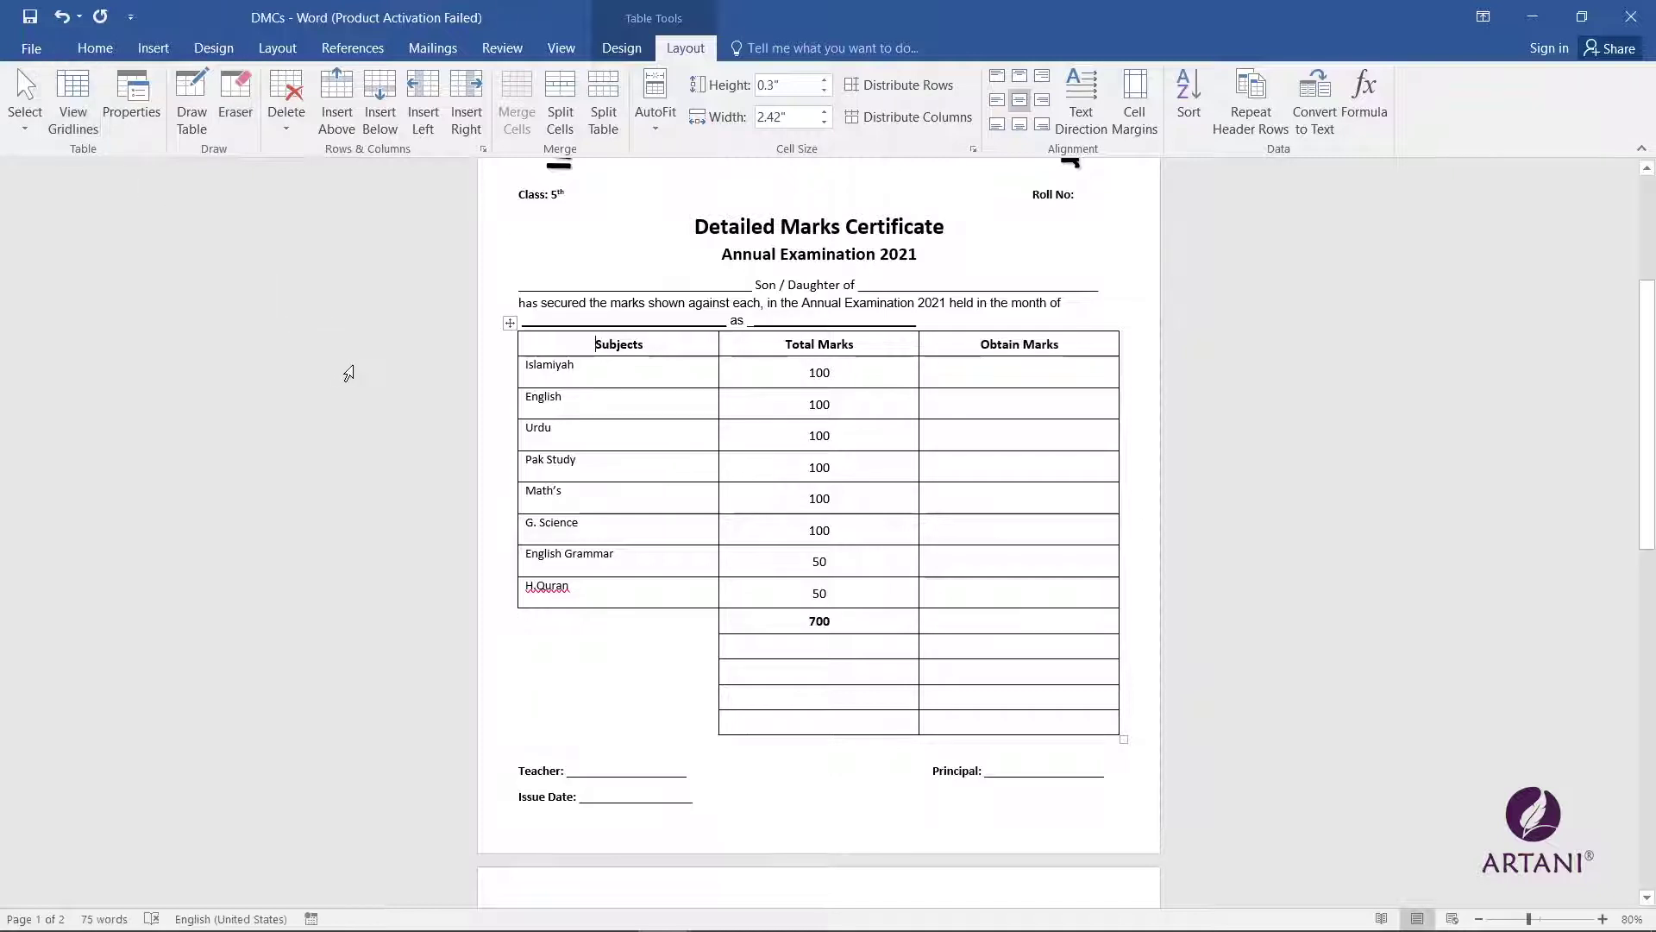
# Step: Fill the four Total Marks cells below 700 with the labels Percentage, Grade, Position and Remakes
pyautogui.click(825, 647)
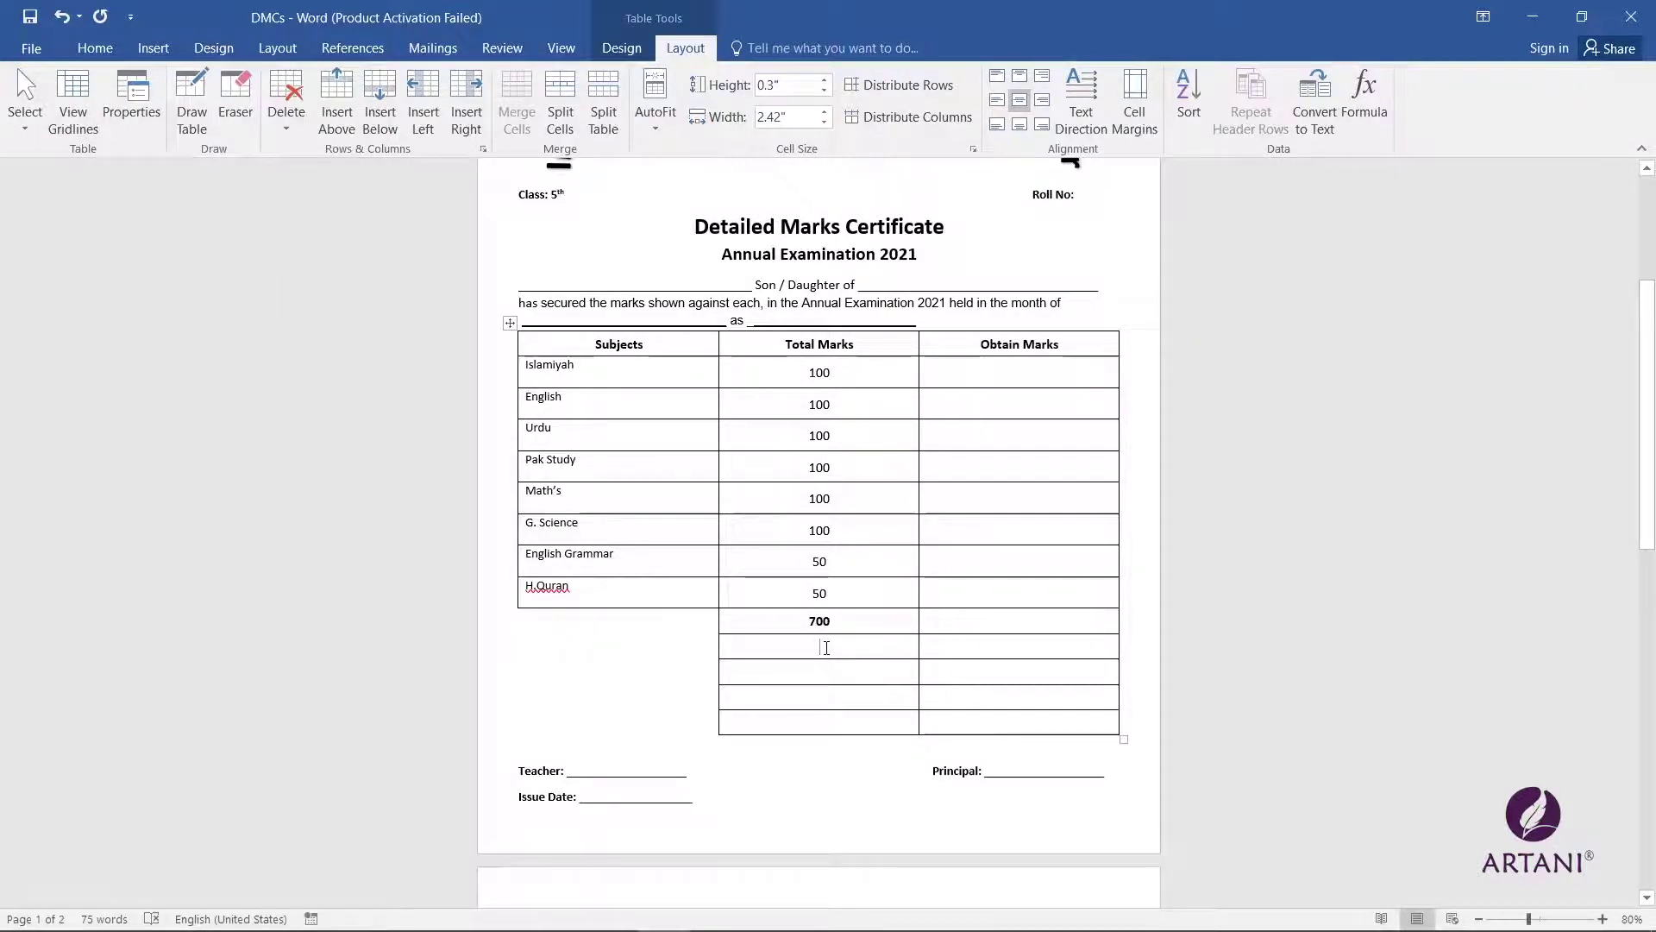
pyautogui.write('Percentage Grade Position Remakes')
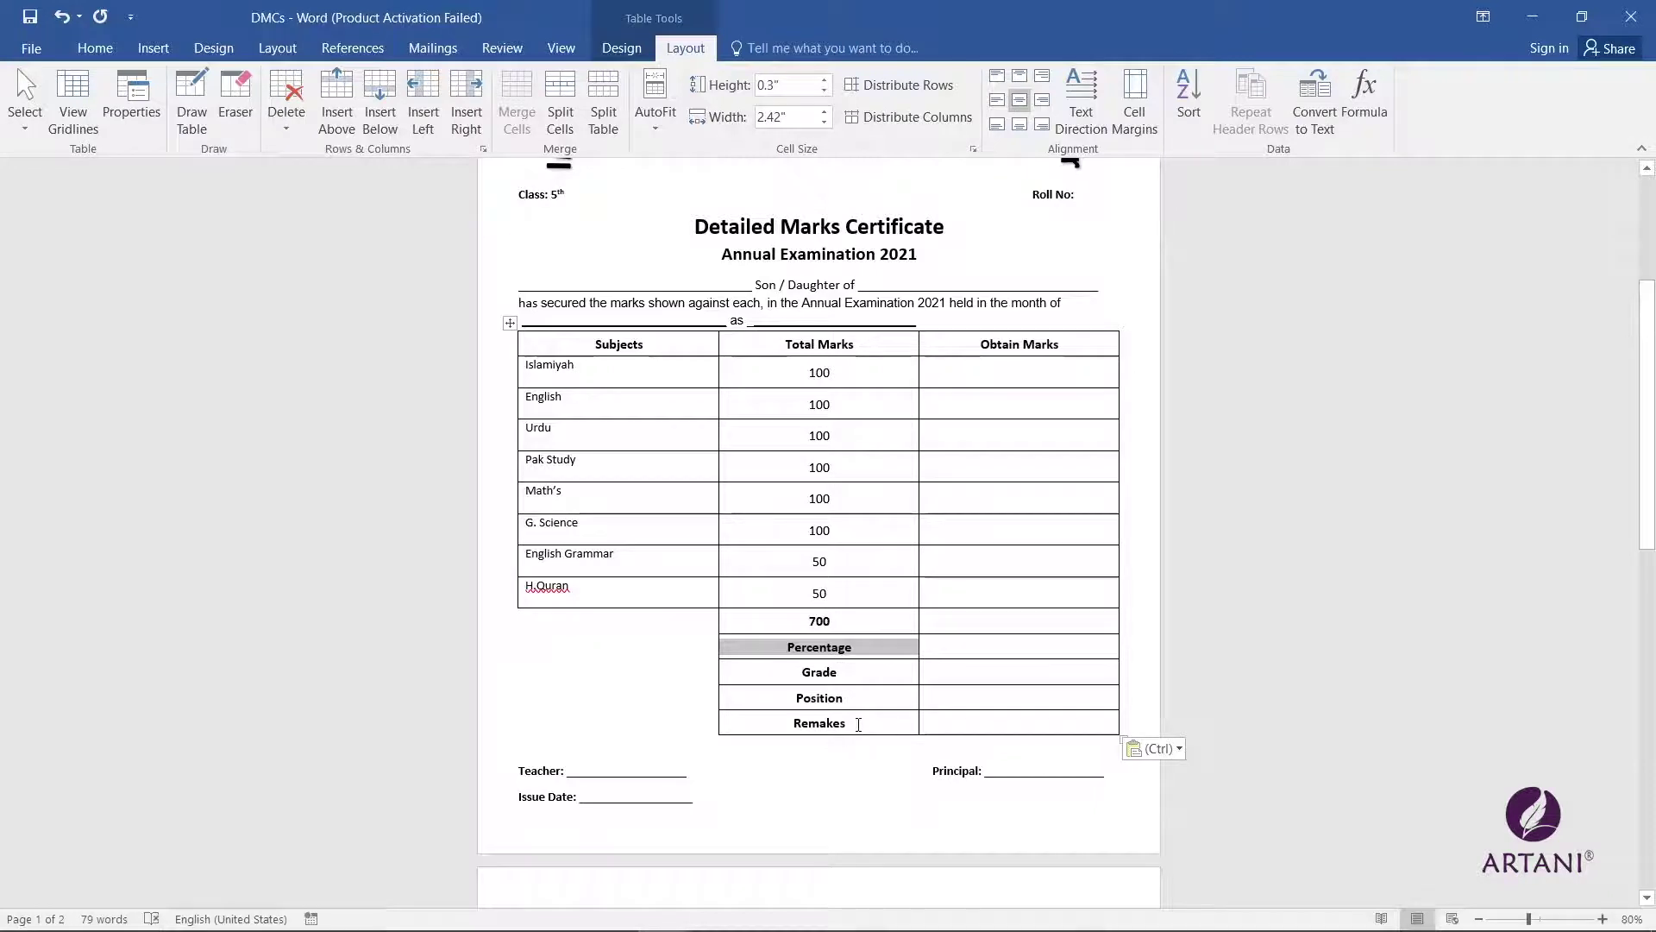
pyautogui.click(863, 740)
pyautogui.scroll(5, 866, 757)
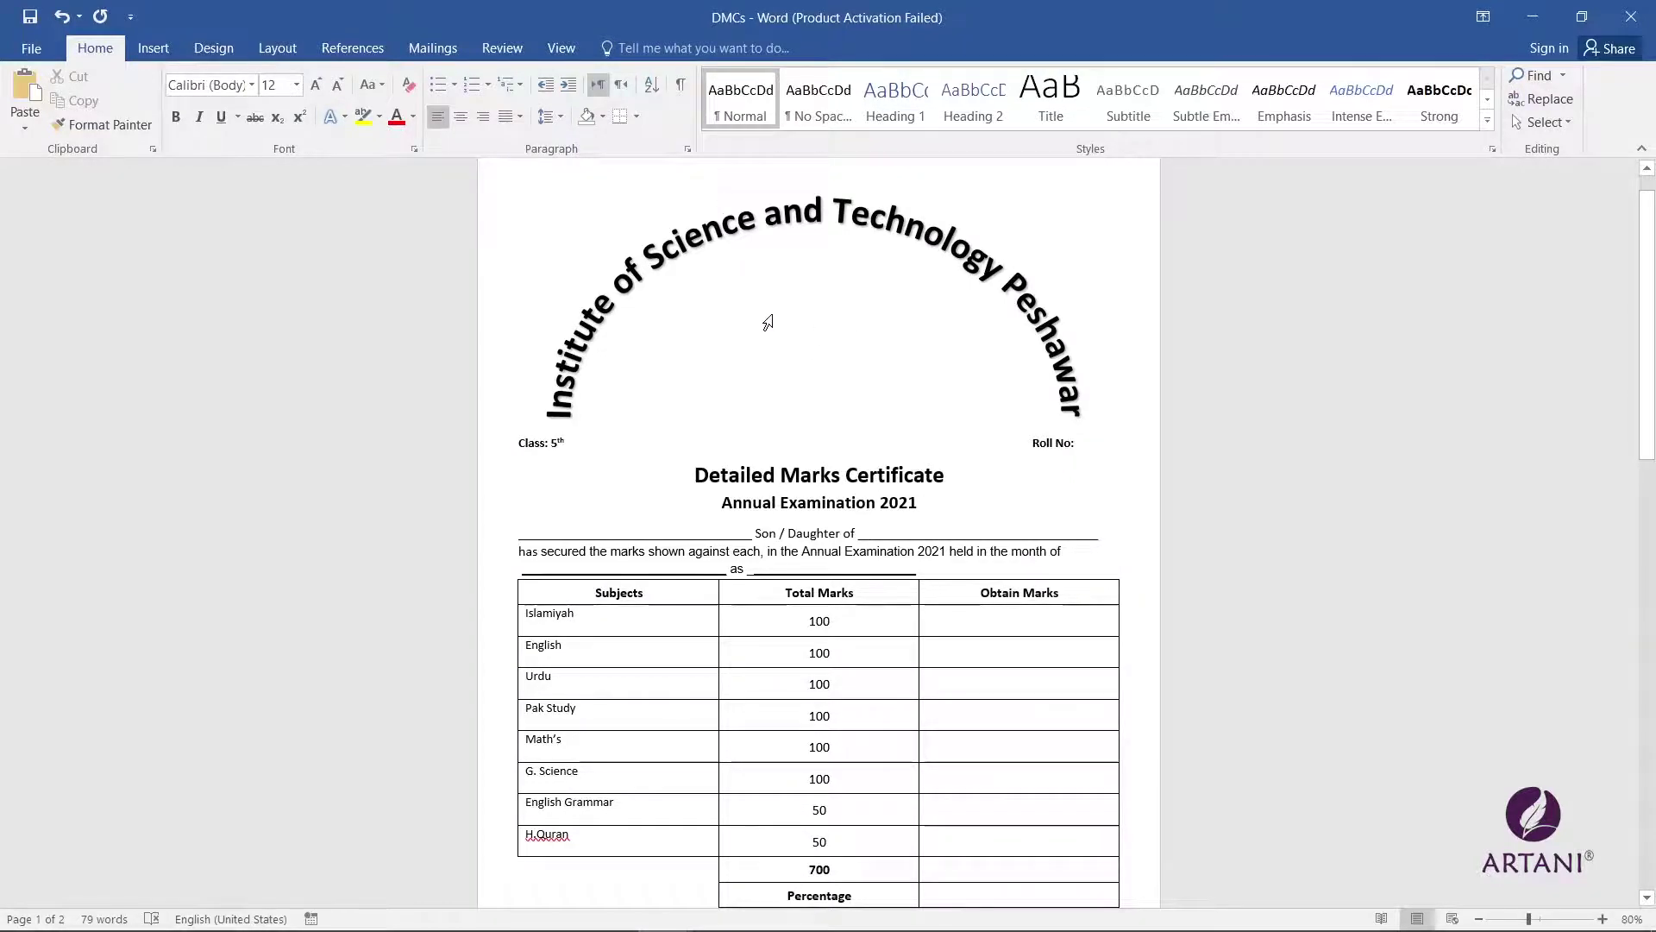
pyautogui.hotkey('ctrl', 'v')
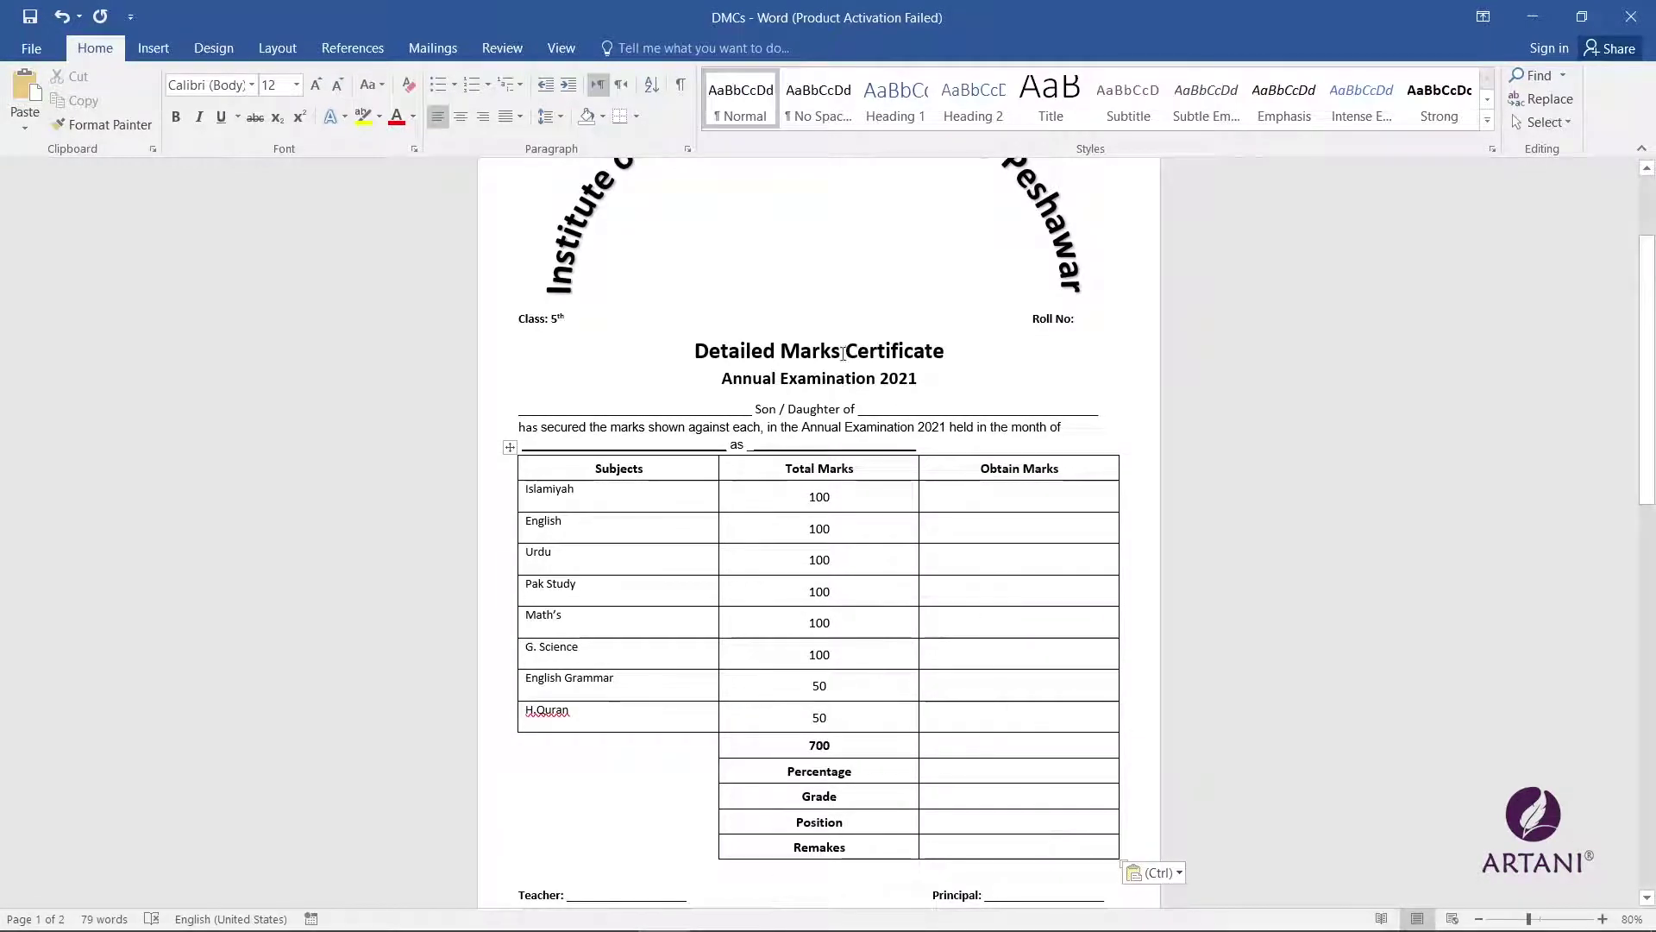
# Step: Connect the Result workbook on the Desktop as the mail merge recipient list, using Sheet1$ with the first row as column headers
pyautogui.click(433, 50)
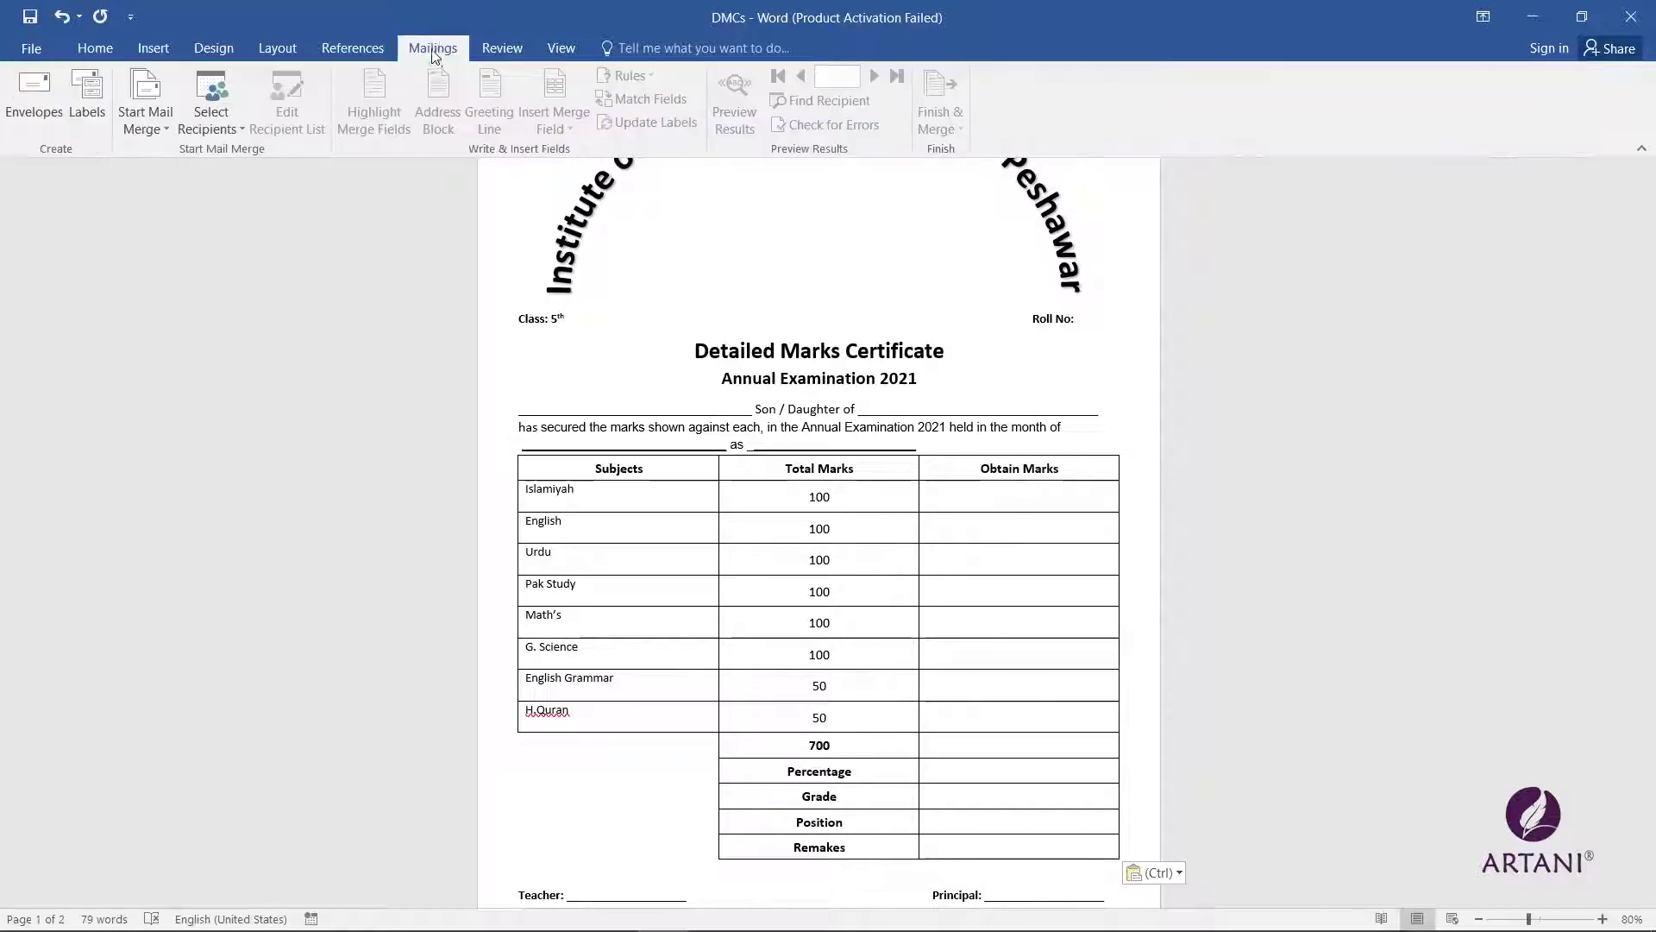
pyautogui.click(217, 130)
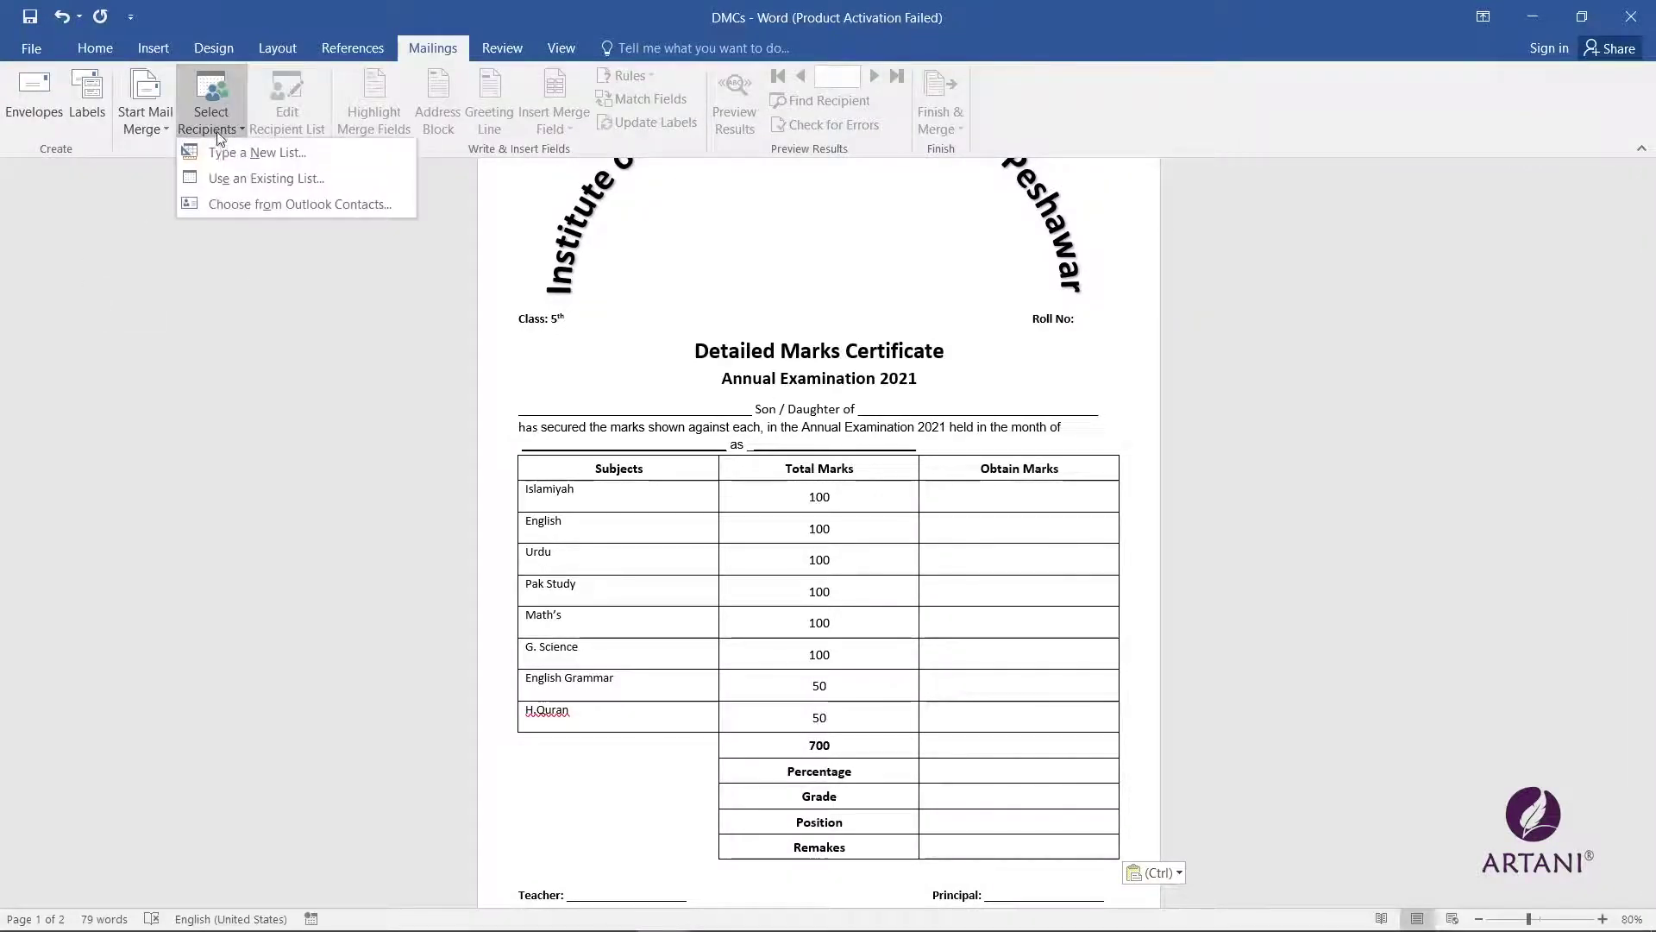
pyautogui.click(262, 180)
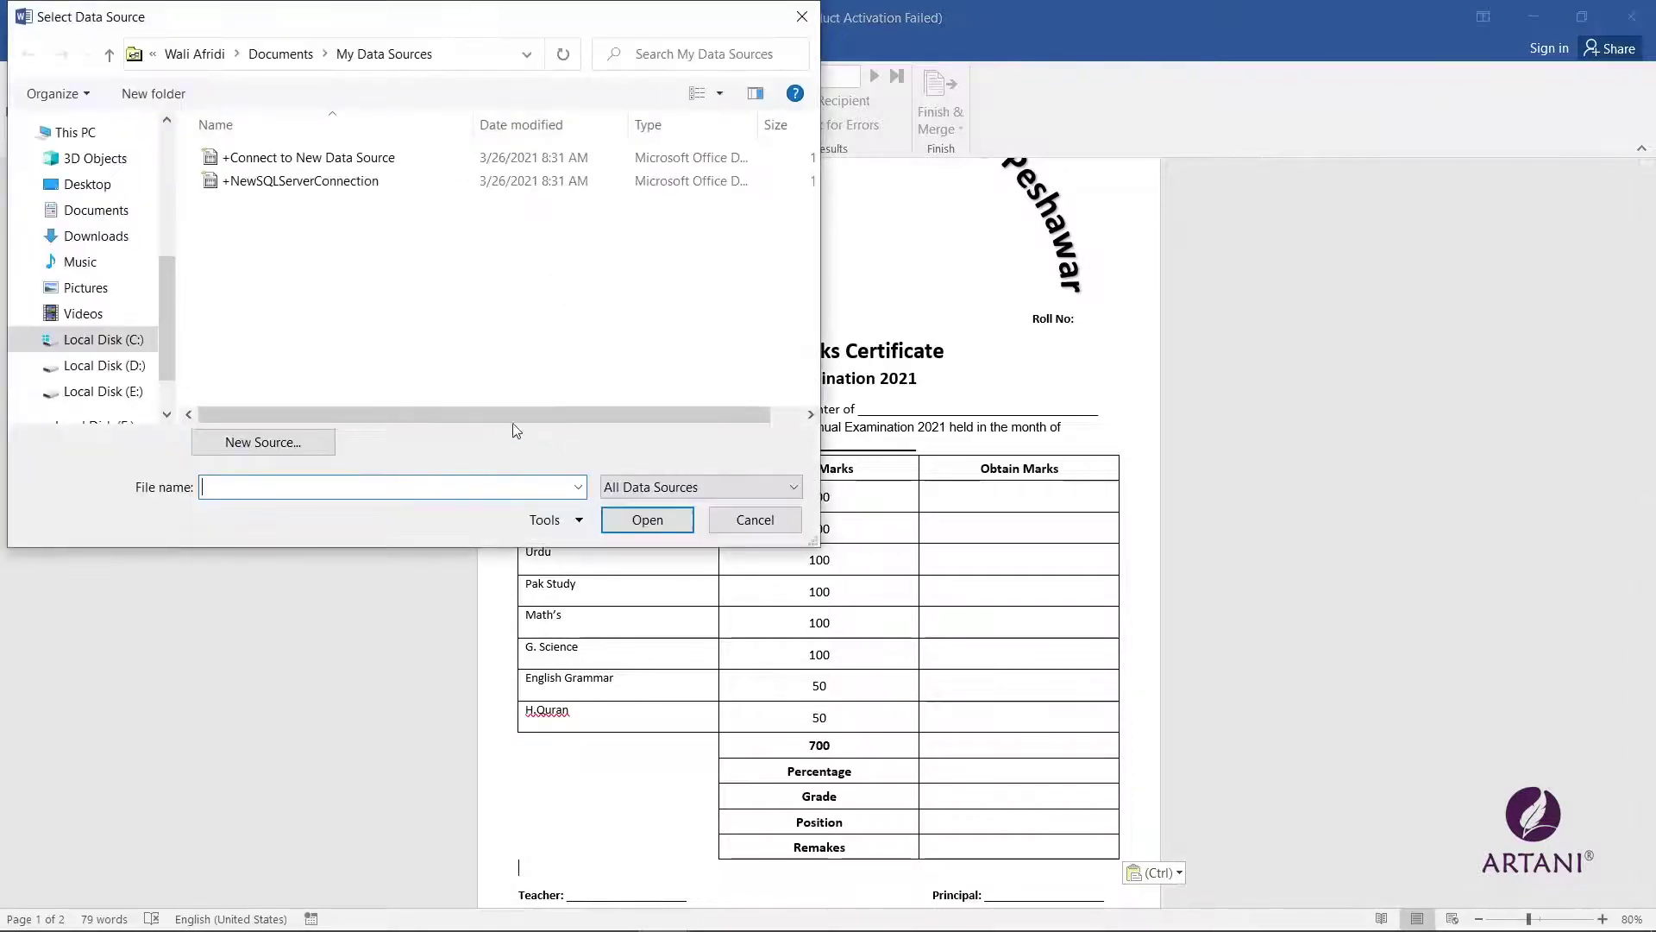
pyautogui.click(101, 194)
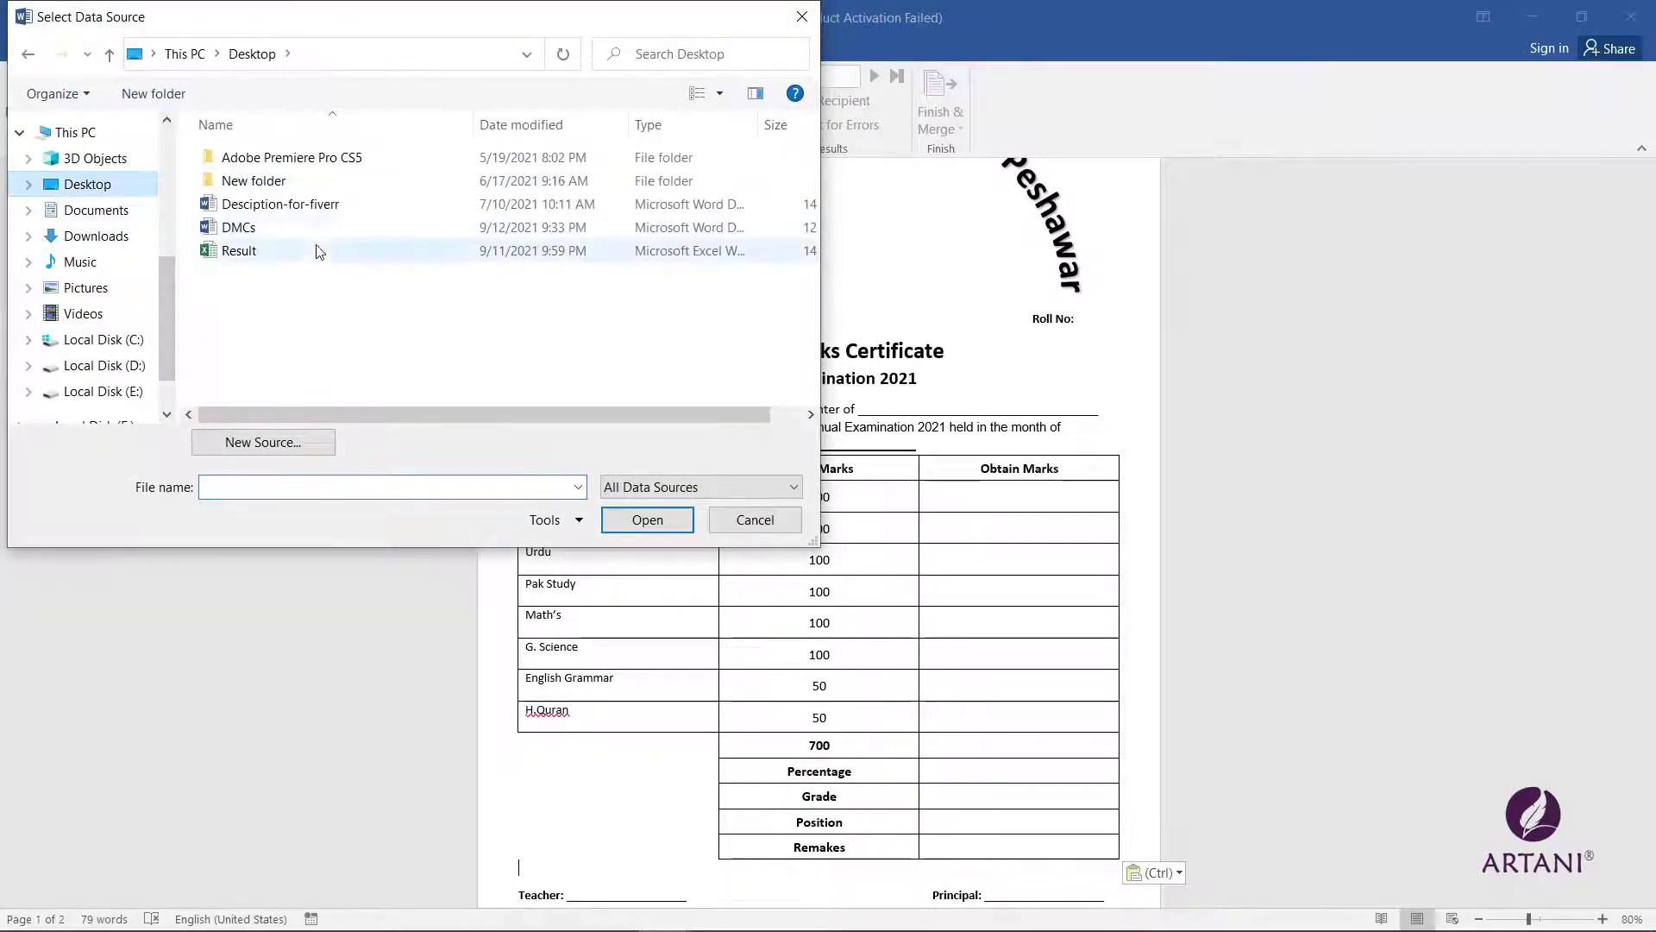
pyautogui.click(251, 257)
pyautogui.click(648, 520)
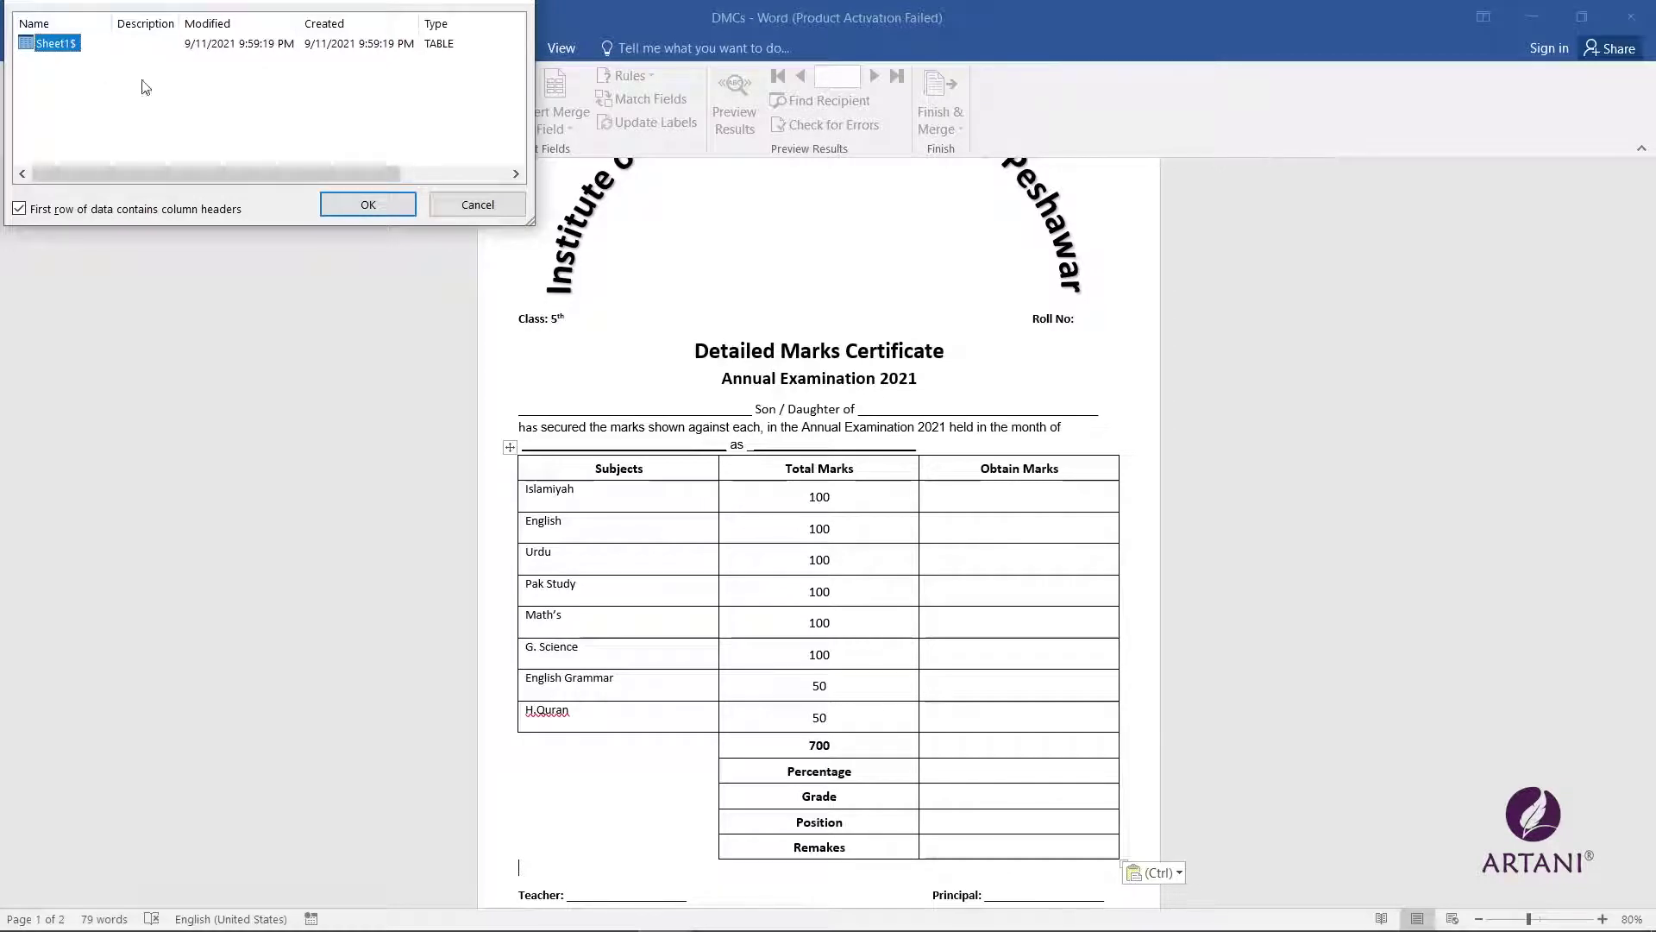
pyautogui.click(351, 209)
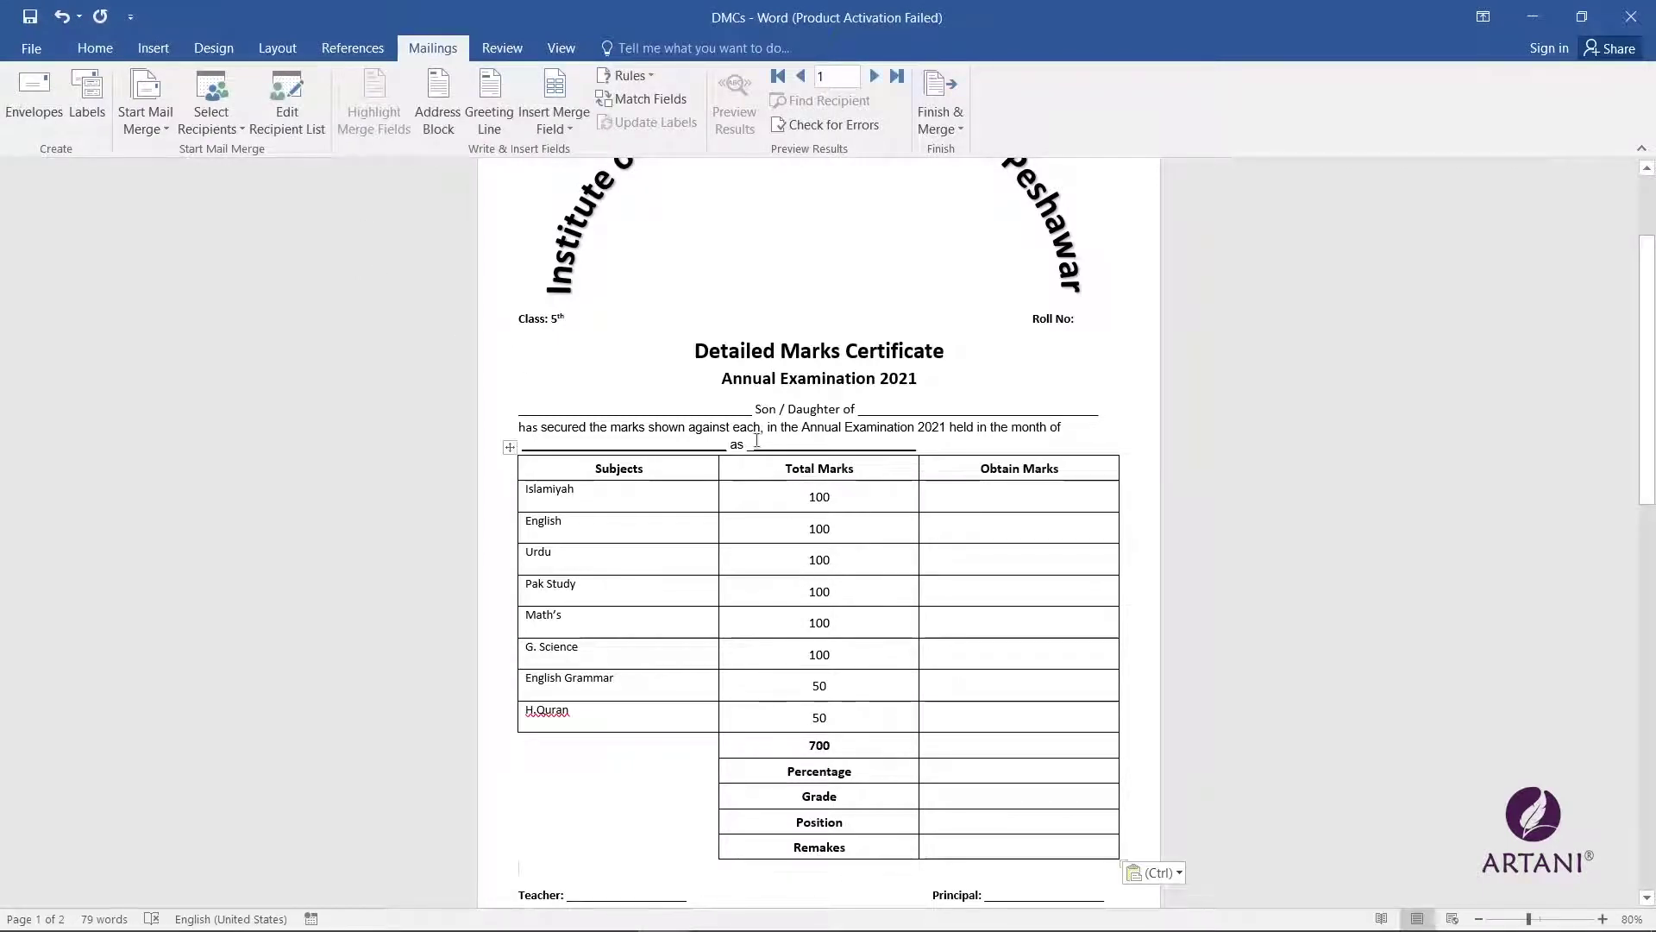
# Step: Insert merge field F2 in the blank before "Son / Daughter of" and F3 in the blank after it
pyautogui.click(571, 128)
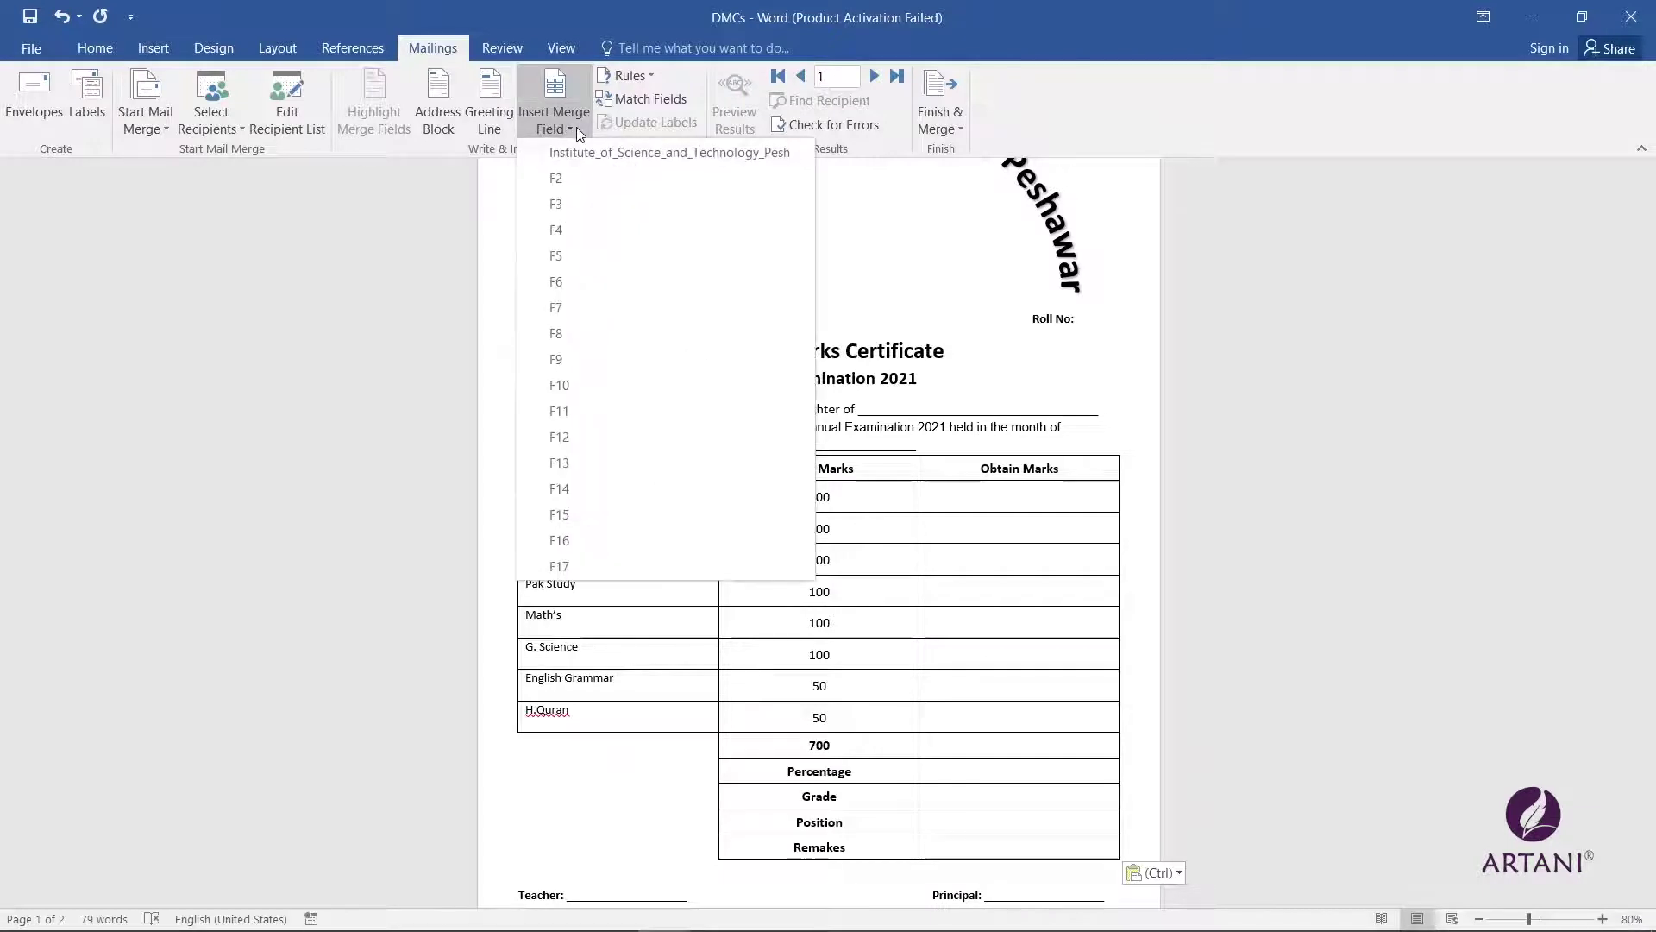
pyautogui.click(872, 243)
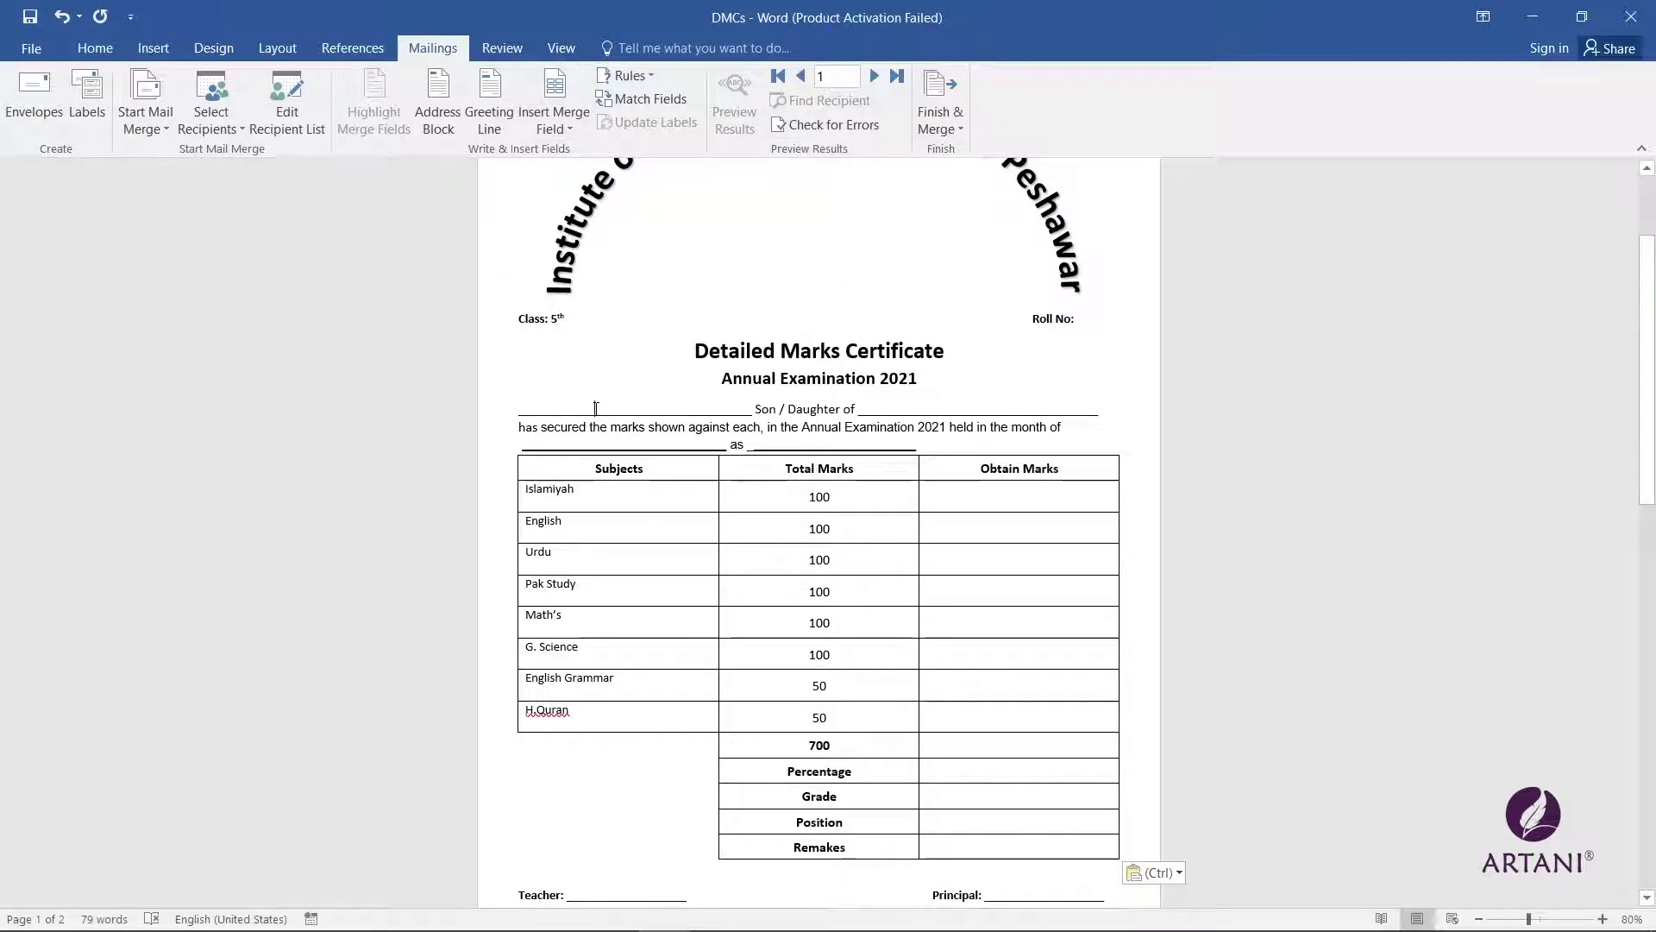
pyautogui.click(557, 123)
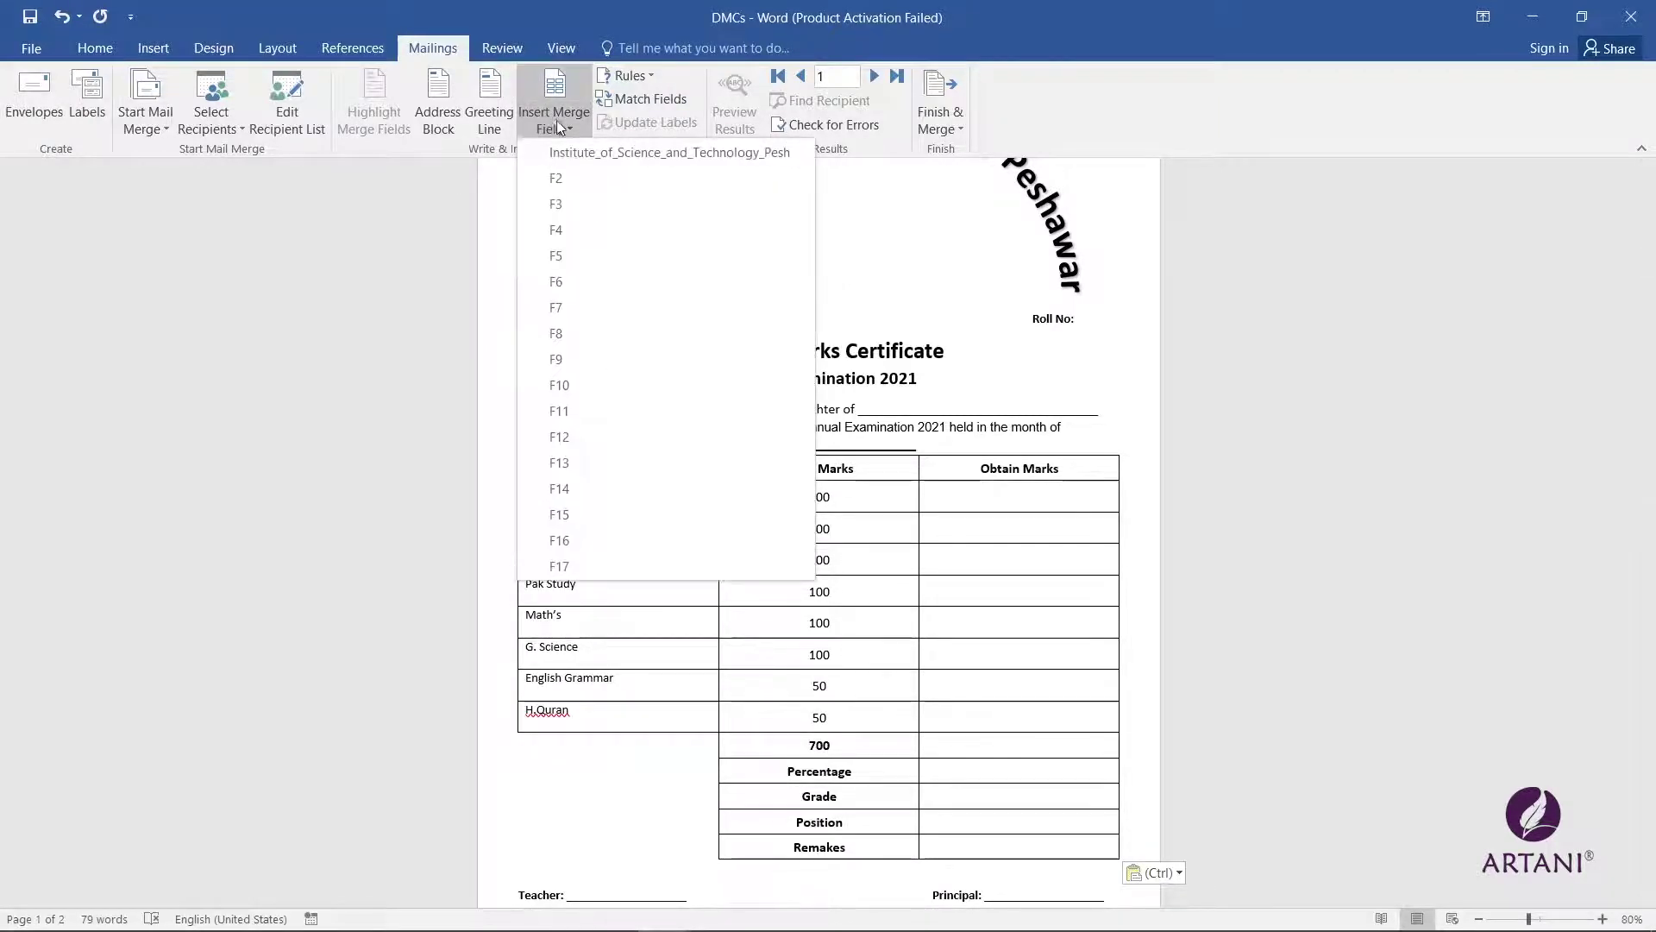
pyautogui.click(568, 179)
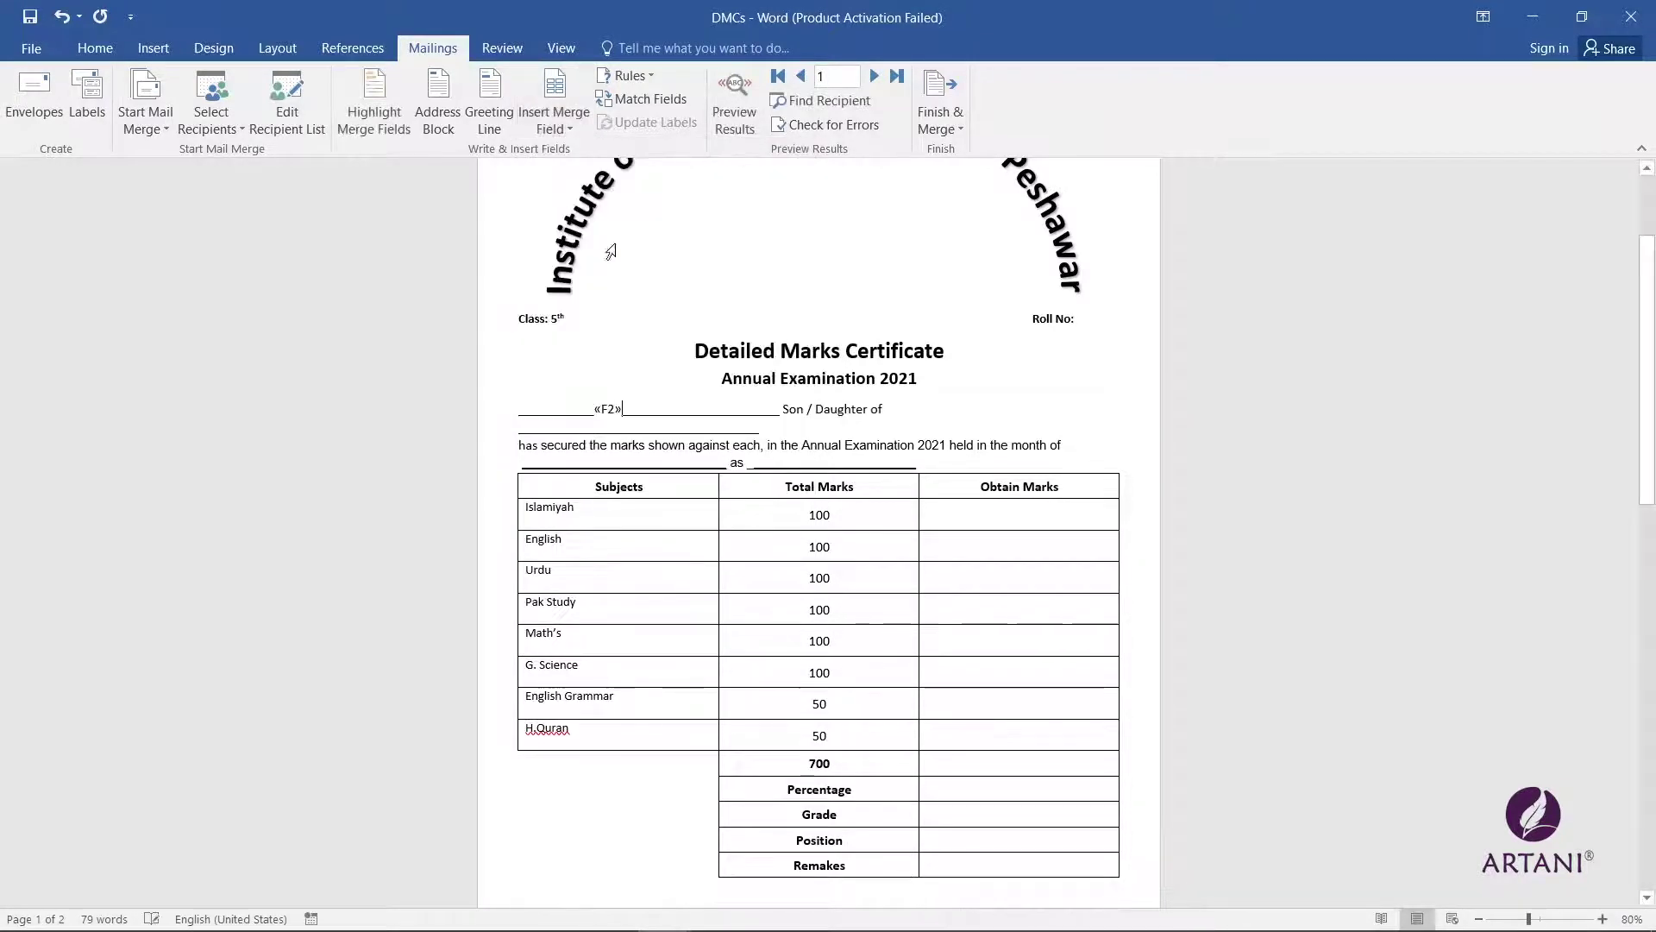
pyautogui.click(635, 424)
pyautogui.click(553, 127)
pyautogui.click(567, 200)
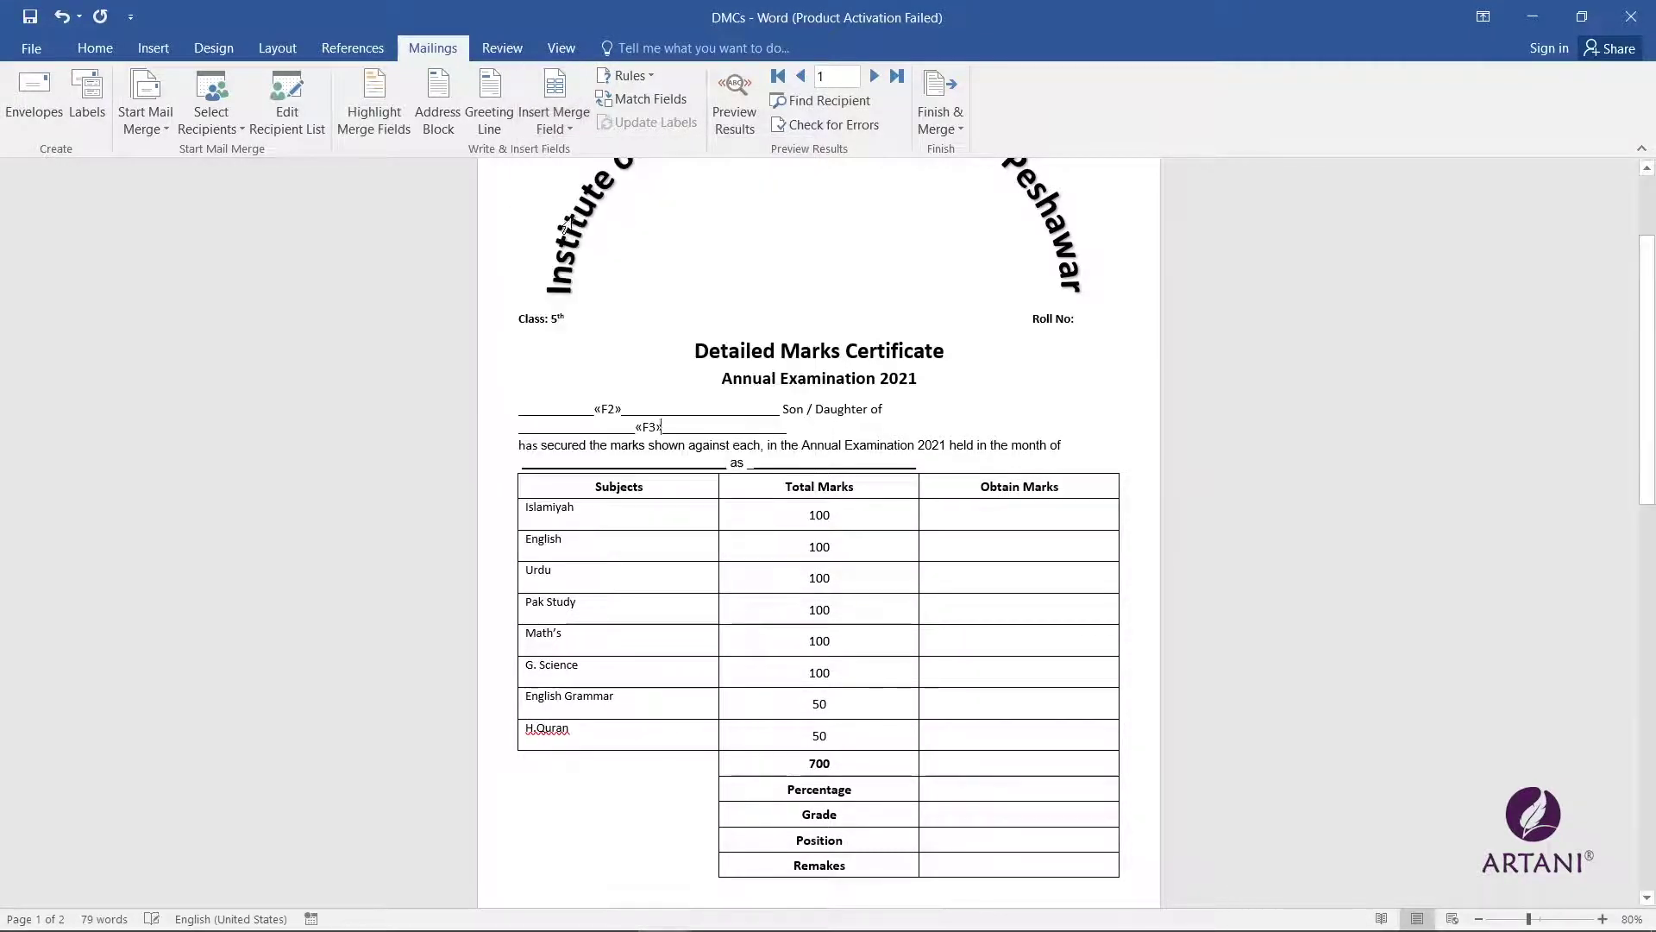
# Step: Insert merge field F4 in the Obtain Marks cell for Islamiyah and F5 in the one for English
pyautogui.click(952, 515)
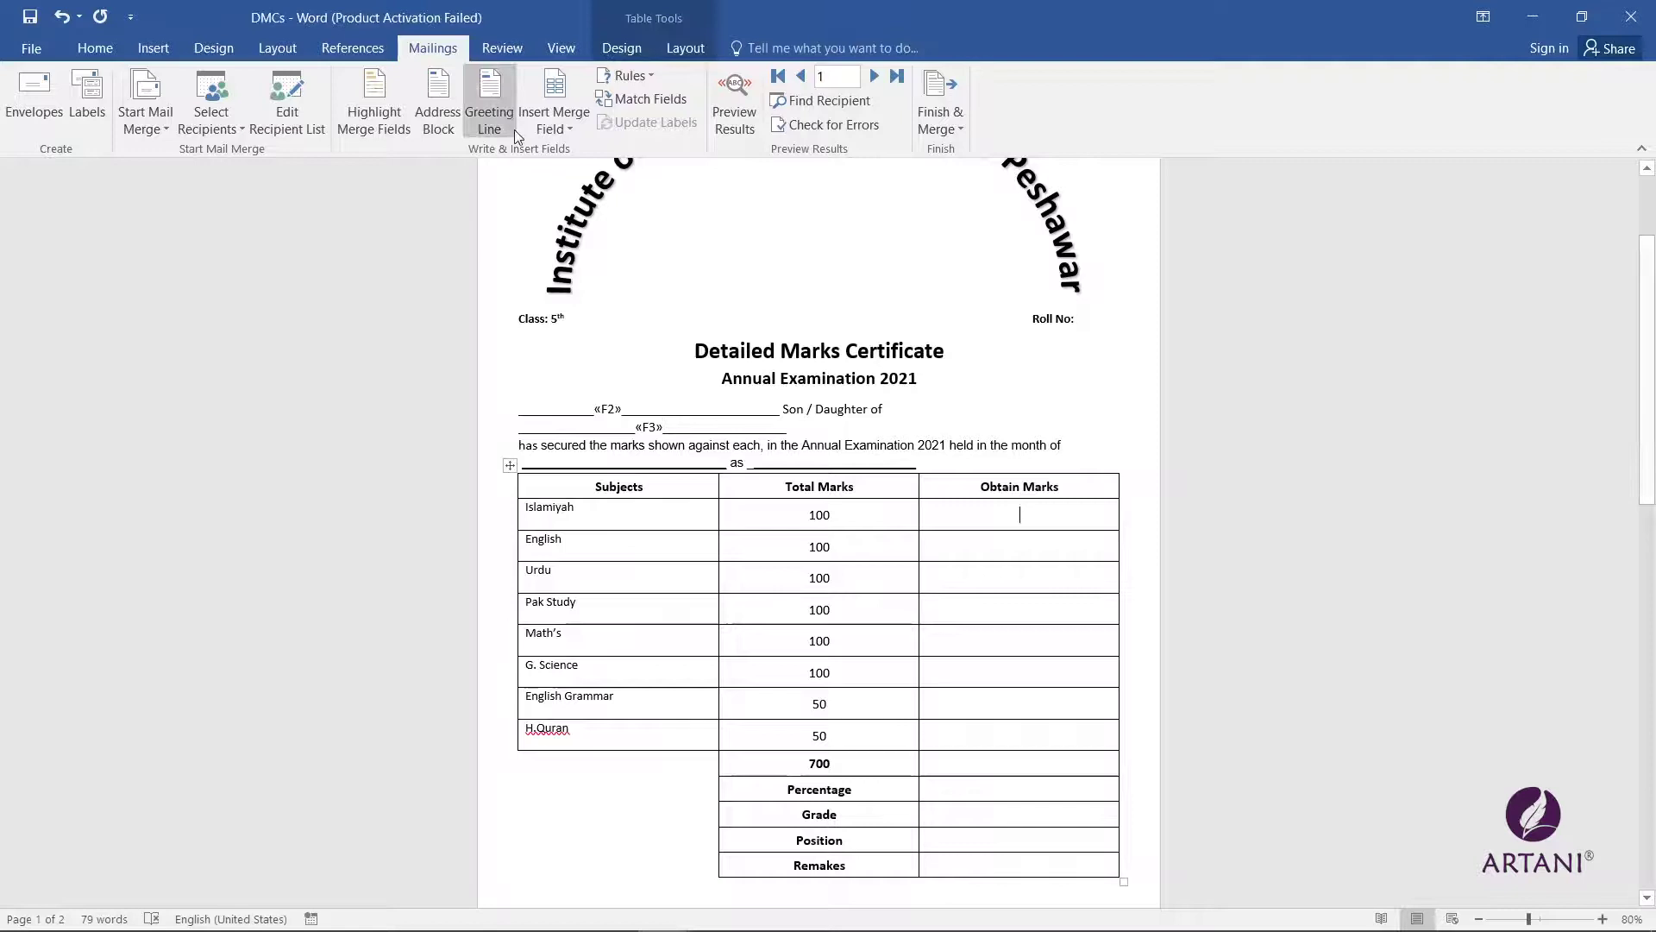
pyautogui.click(570, 127)
pyautogui.click(587, 229)
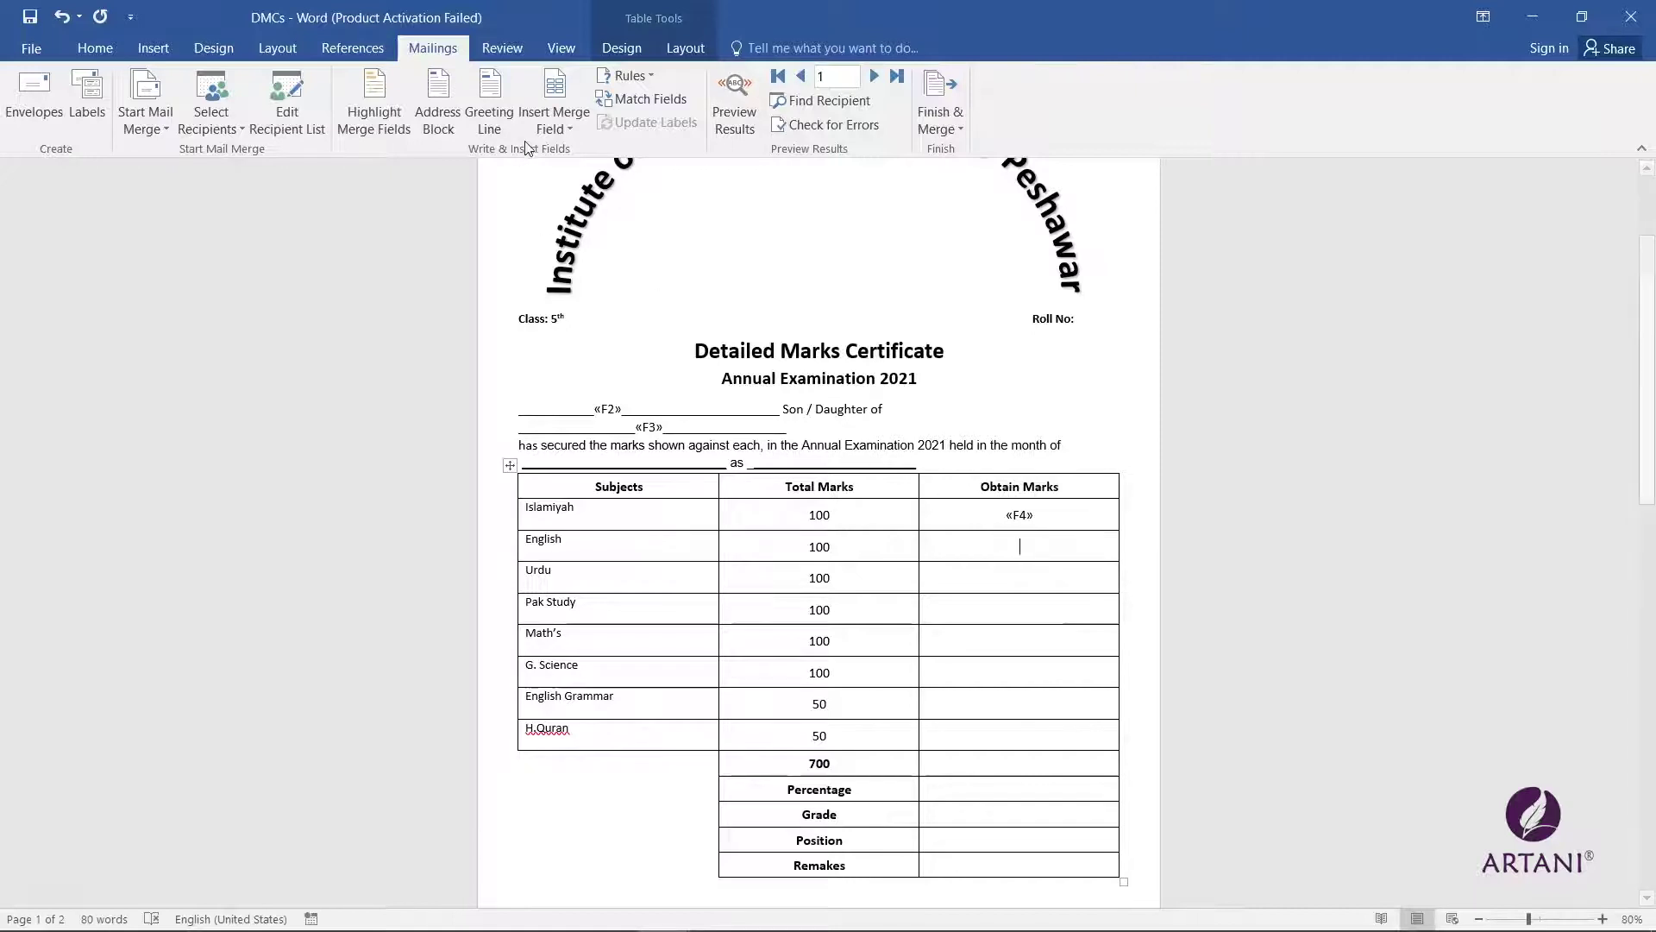
pyautogui.click(556, 116)
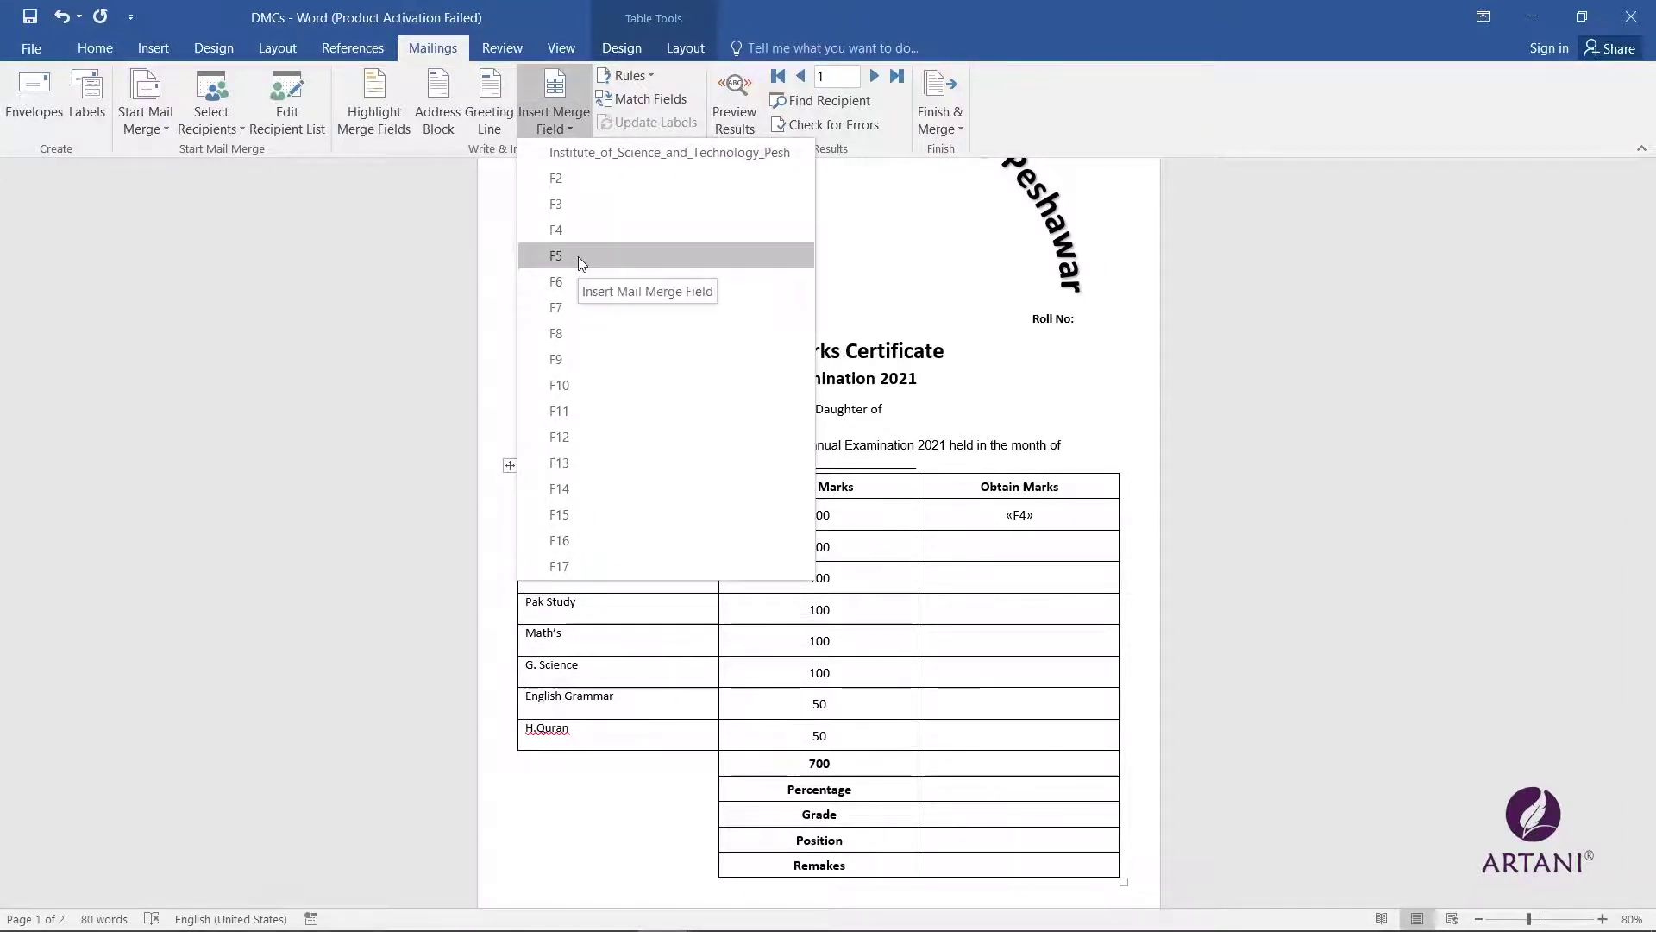
pyautogui.click(578, 256)
pyautogui.click(555, 117)
pyautogui.click(604, 281)
pyautogui.click(554, 116)
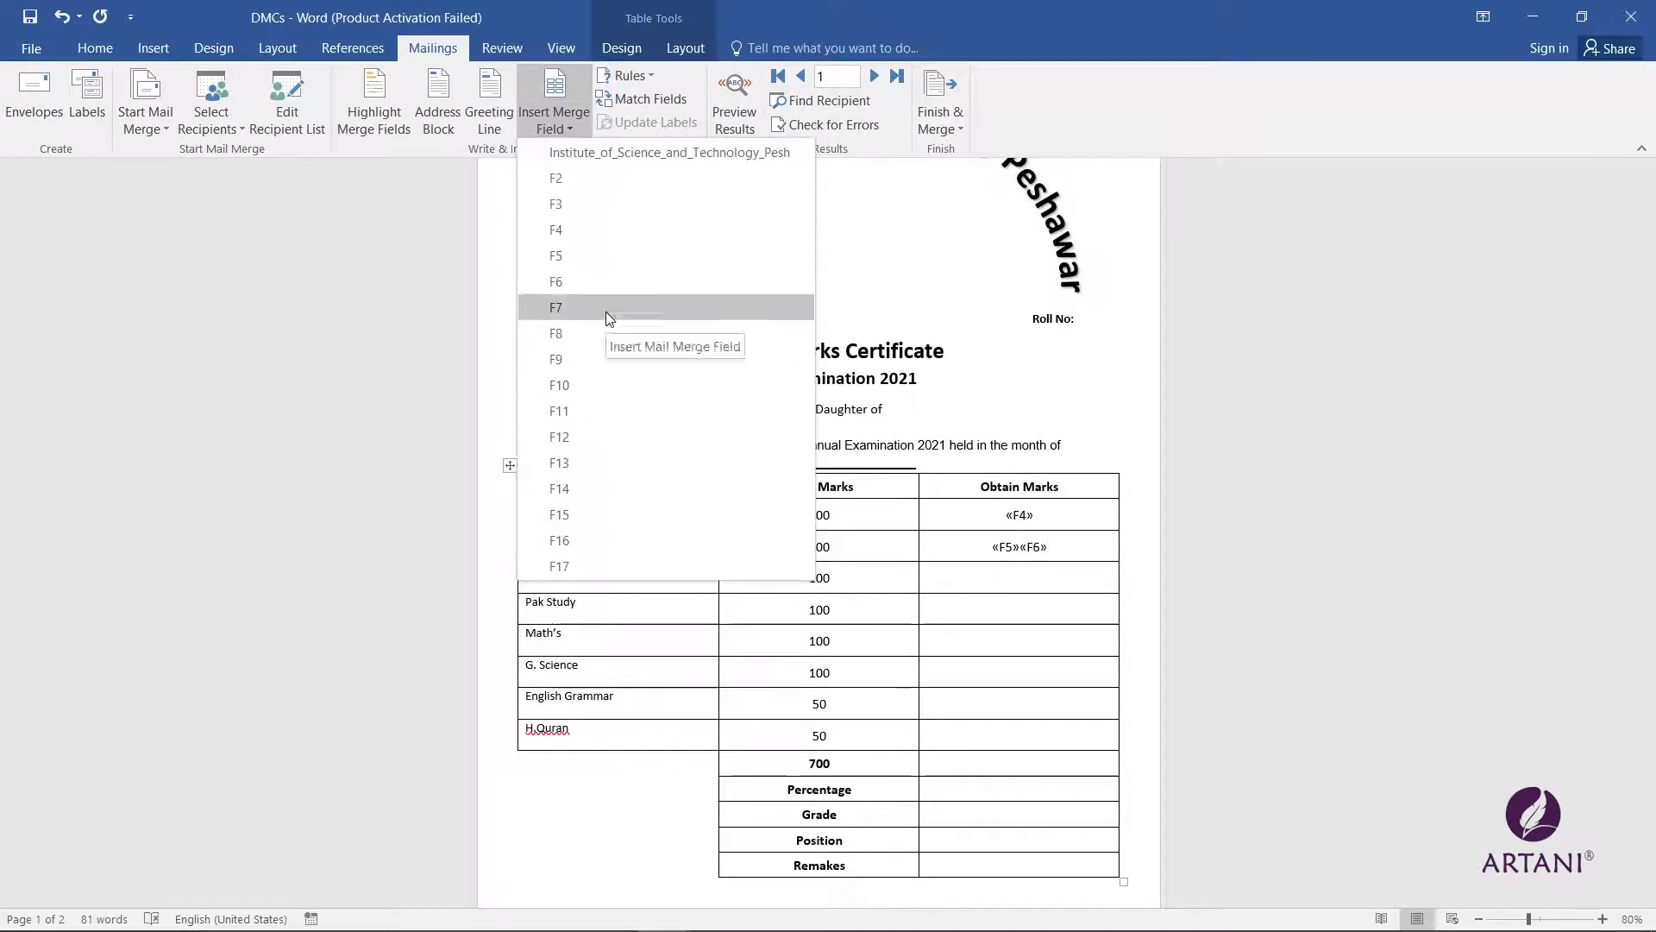
pyautogui.click(1059, 549)
pyautogui.doubleClick(1035, 547)
pyautogui.press('BackSpace')
# Step: Insert merge field F6 in the Obtain Marks cell for Urdu and F7 in the one for Pak Study
pyautogui.click(1055, 584)
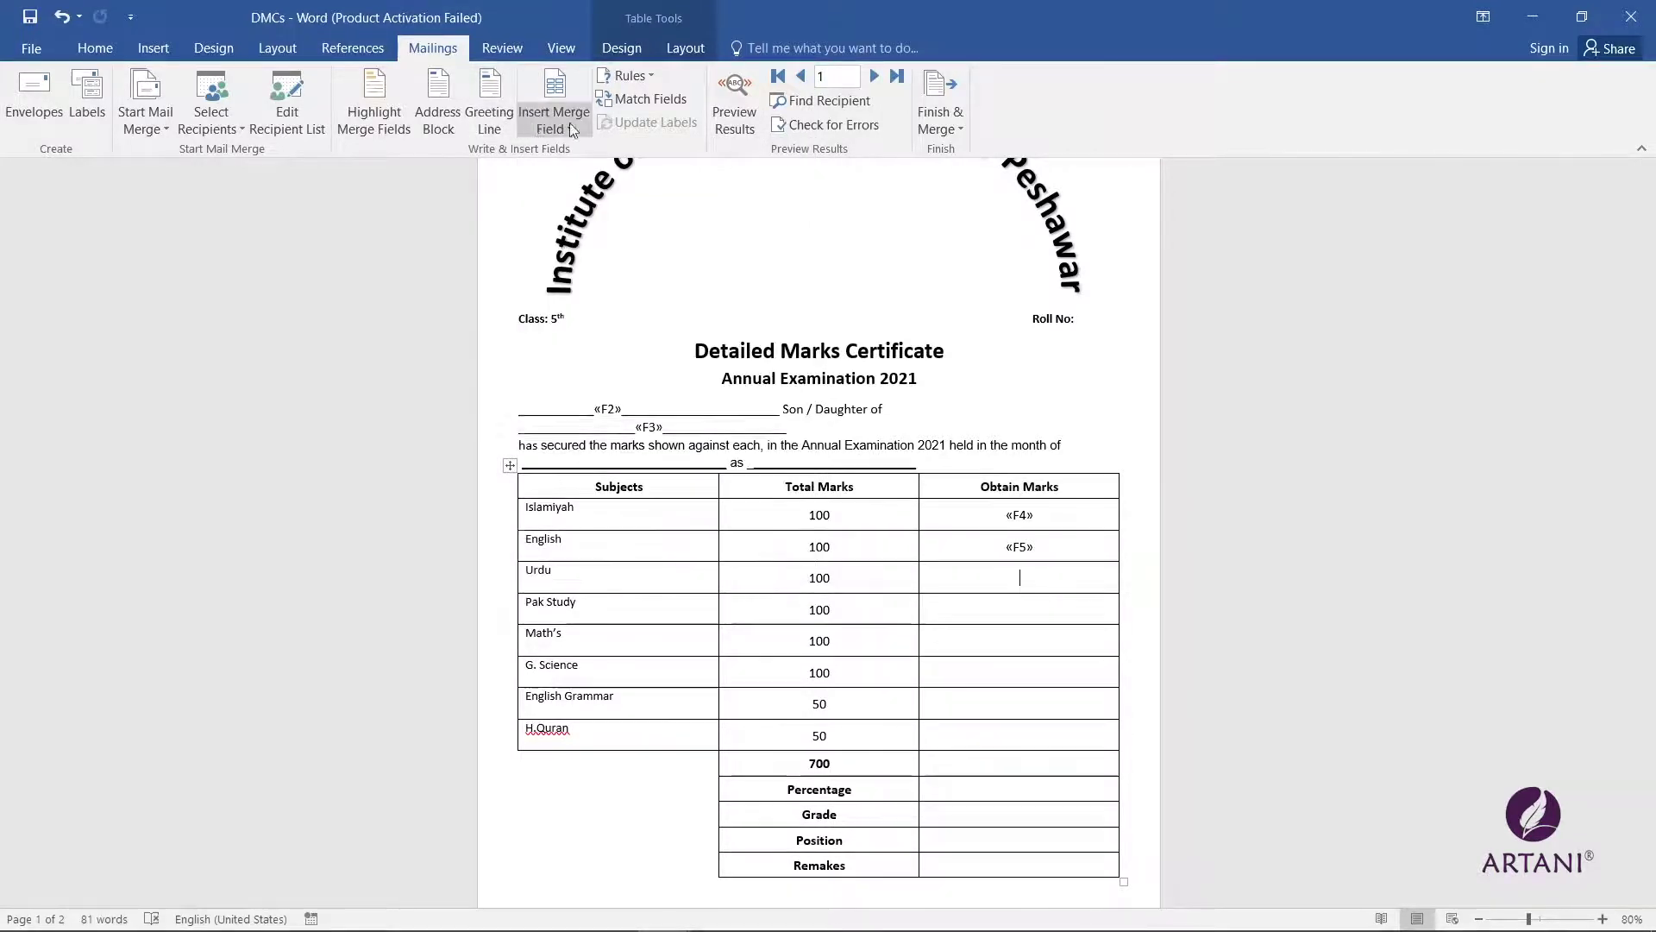
pyautogui.click(555, 117)
pyautogui.click(604, 278)
pyautogui.click(1003, 608)
pyautogui.click(571, 119)
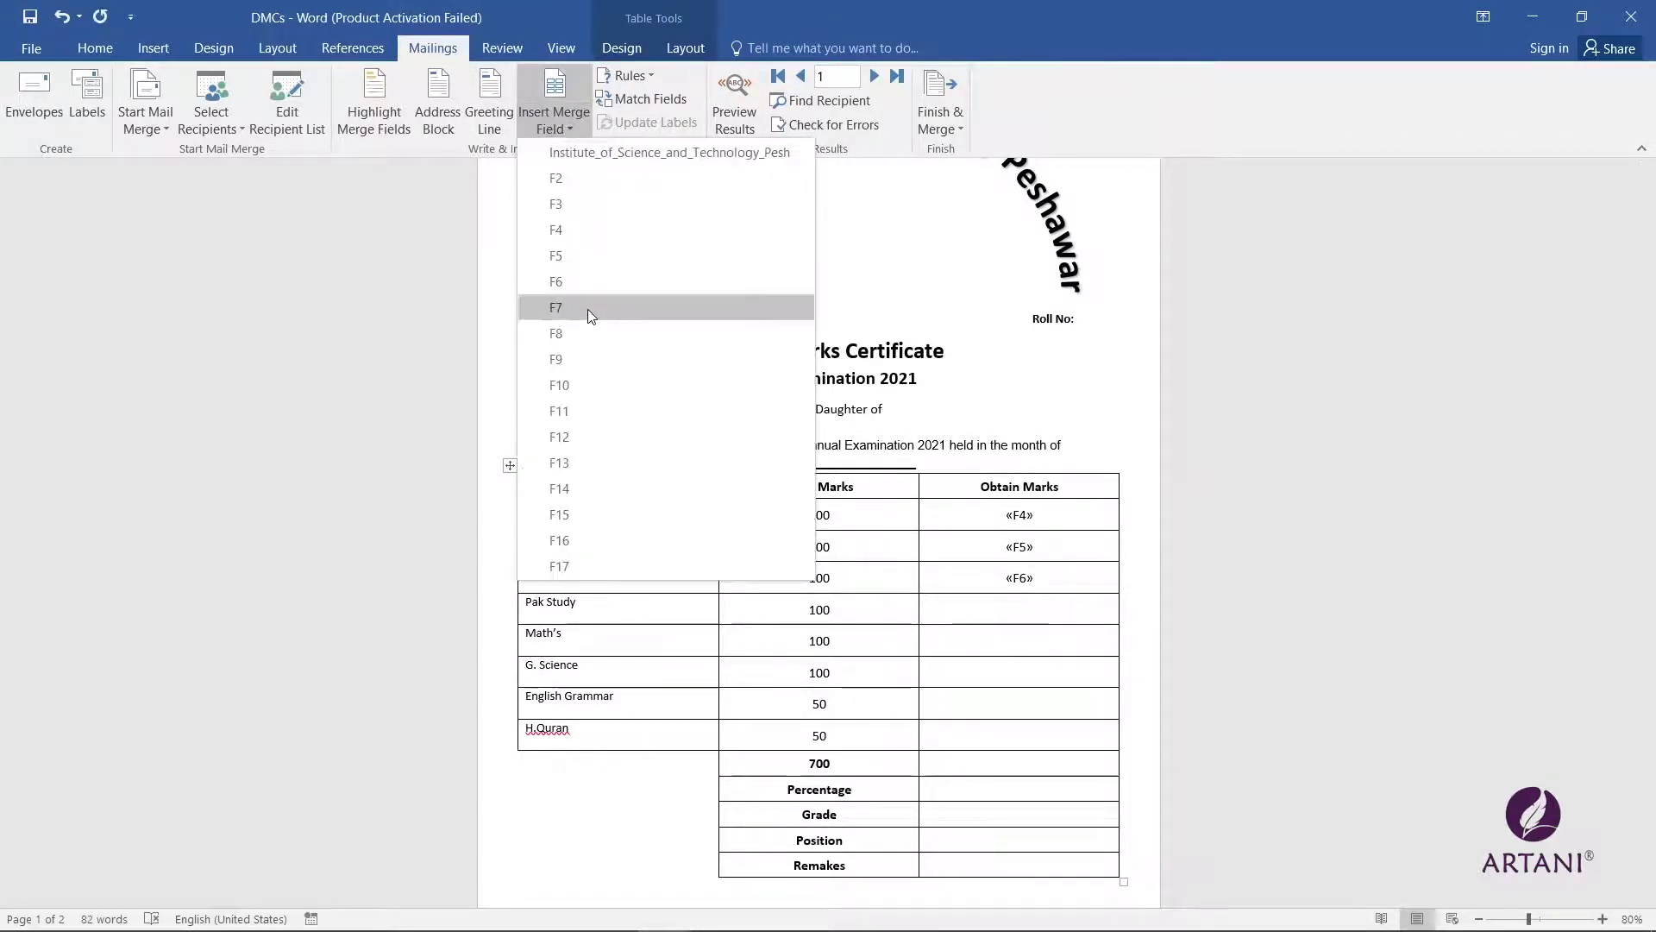
pyautogui.click(588, 309)
# Step: Insert merge field F8 in the Obtain Marks cell for Math's and F9 in the one for G. Science
pyautogui.click(563, 138)
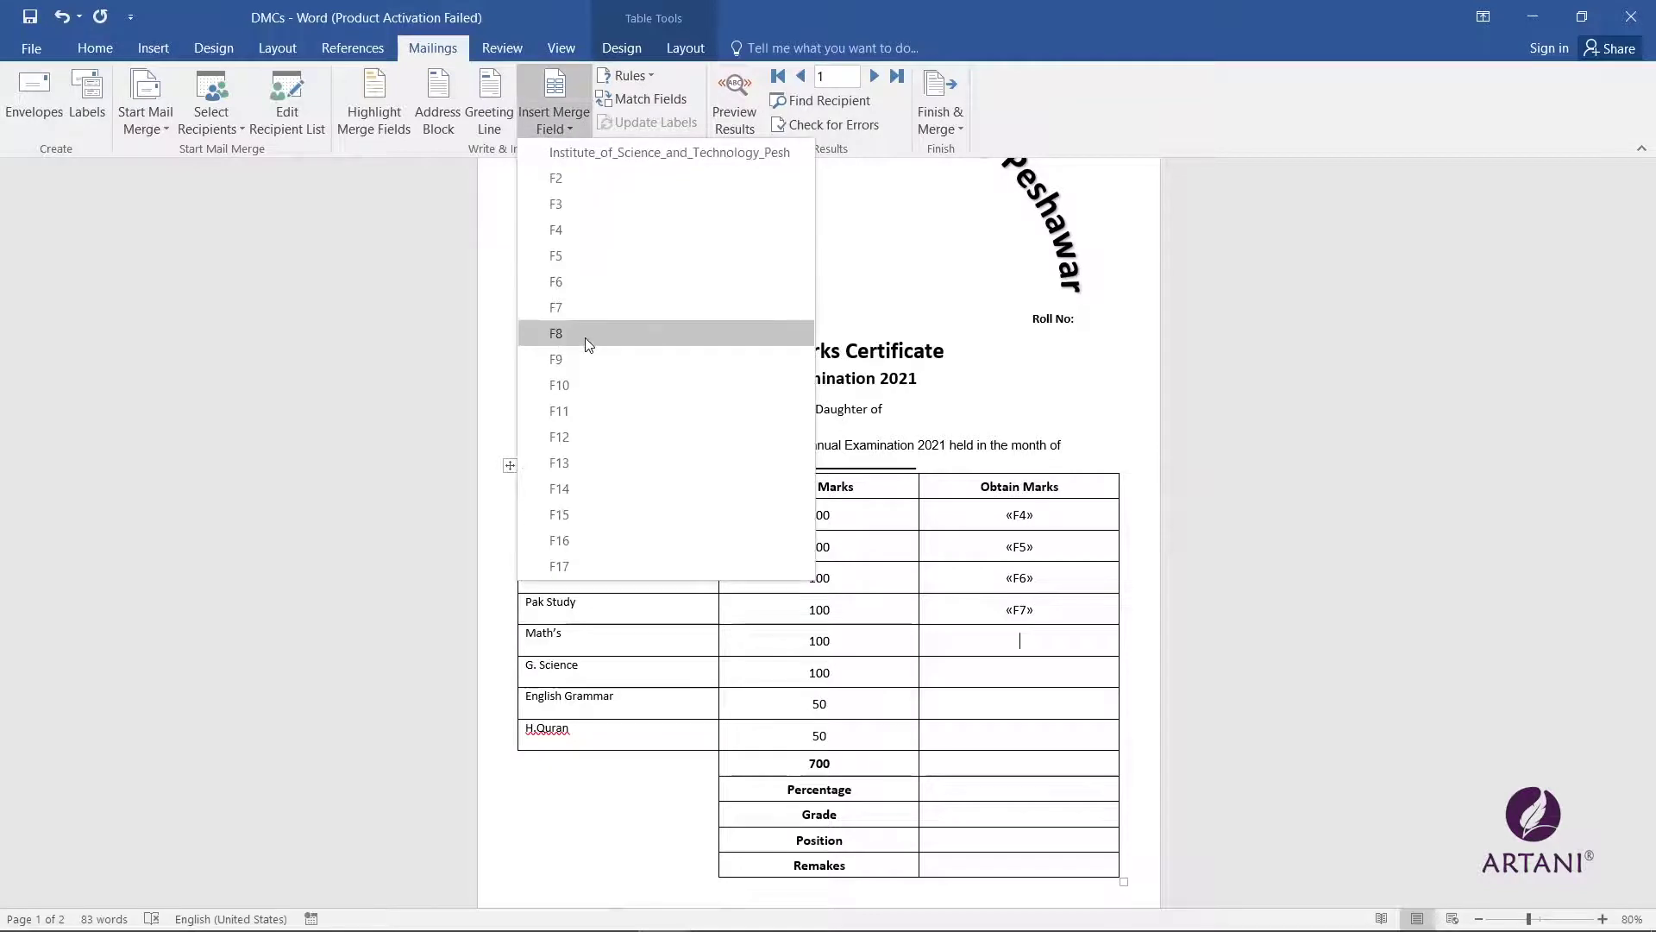
pyautogui.click(588, 334)
pyautogui.click(1003, 674)
pyautogui.click(574, 129)
pyautogui.click(592, 357)
# Step: Insert merge field F10 in the Obtain Marks cell for English Grammar and F11 in the one for H.Quran
pyautogui.click(1002, 706)
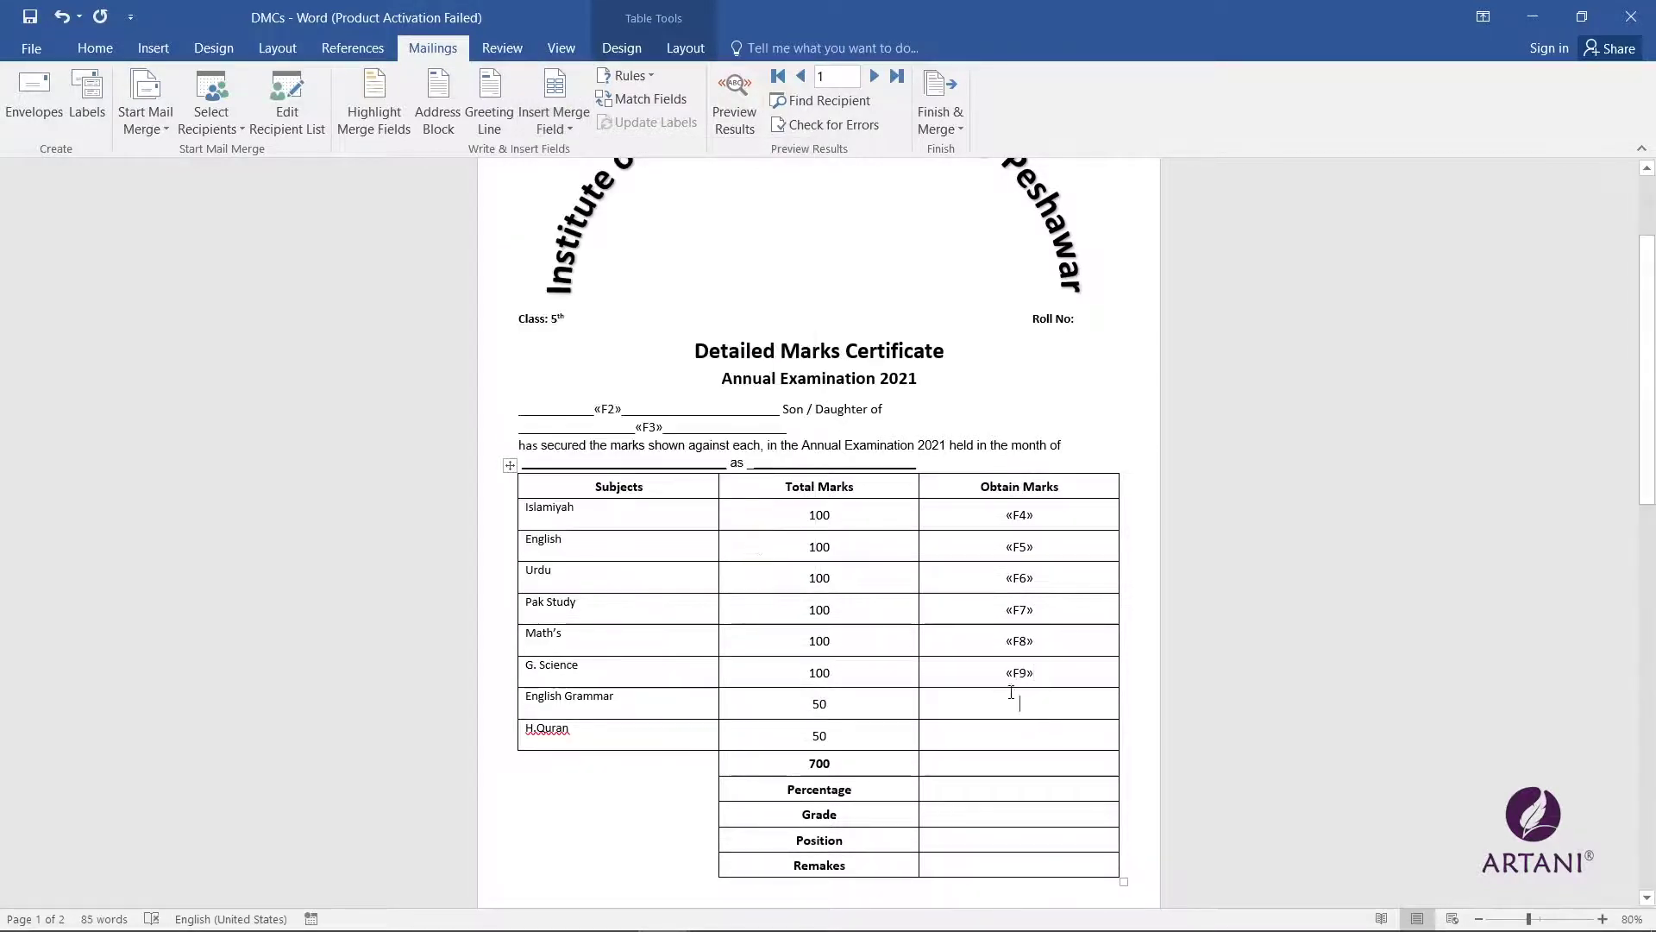
pyautogui.click(555, 117)
pyautogui.click(559, 385)
pyautogui.click(1020, 735)
pyautogui.click(556, 121)
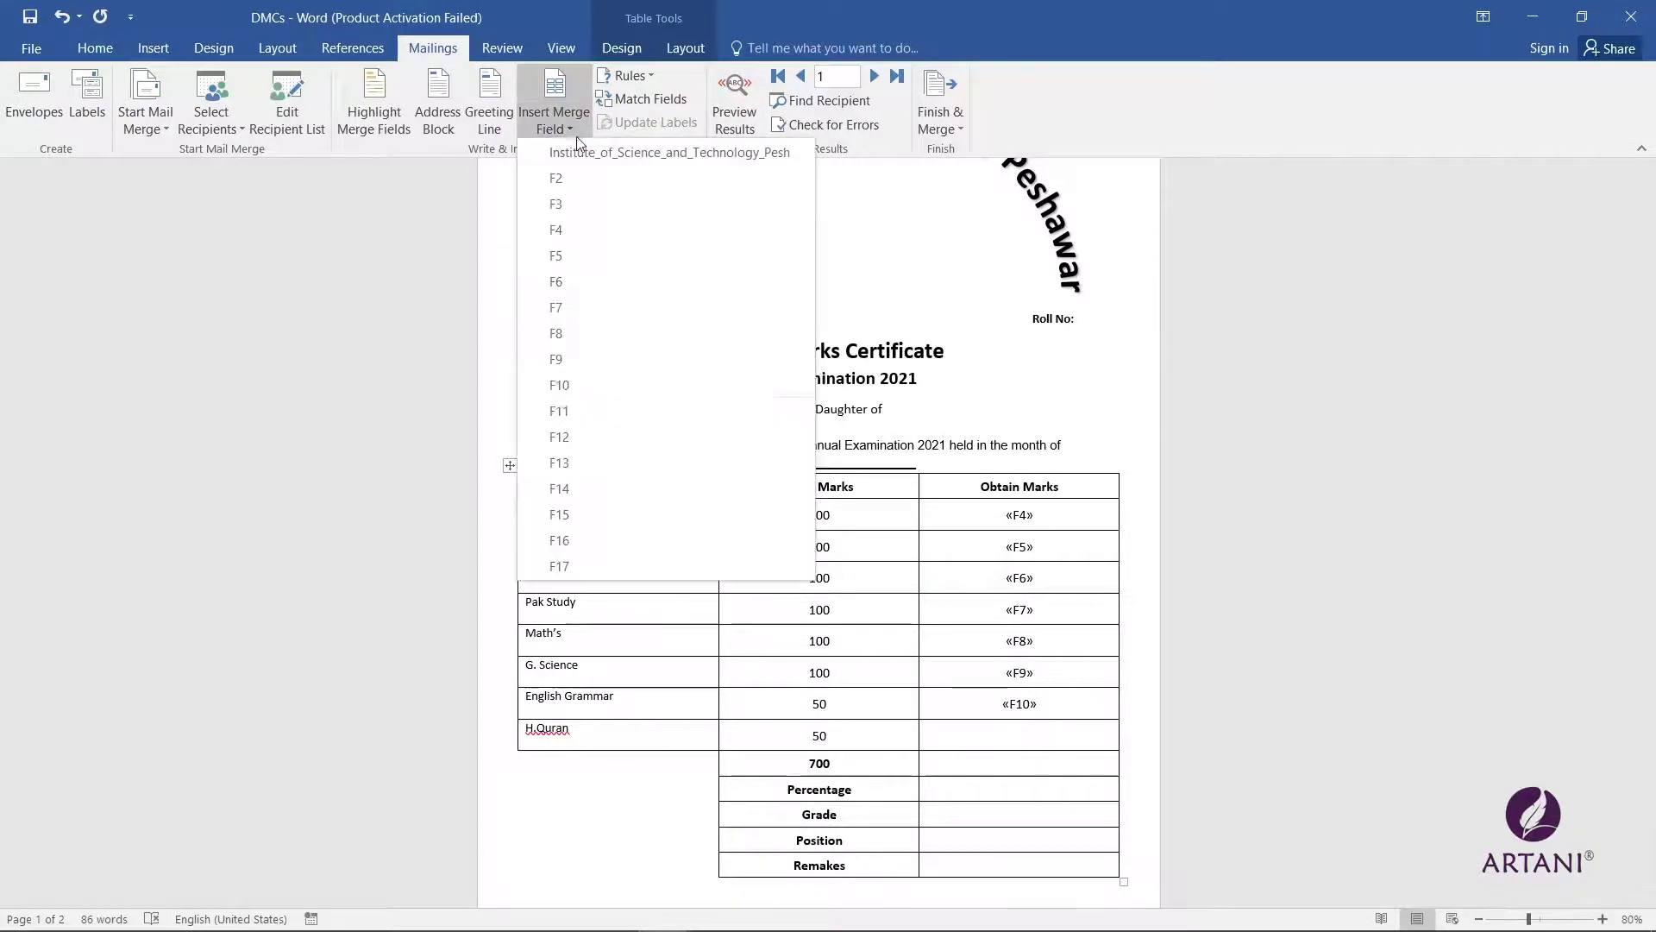
pyautogui.click(559, 385)
pyautogui.doubleClick(1019, 735)
pyautogui.click(556, 121)
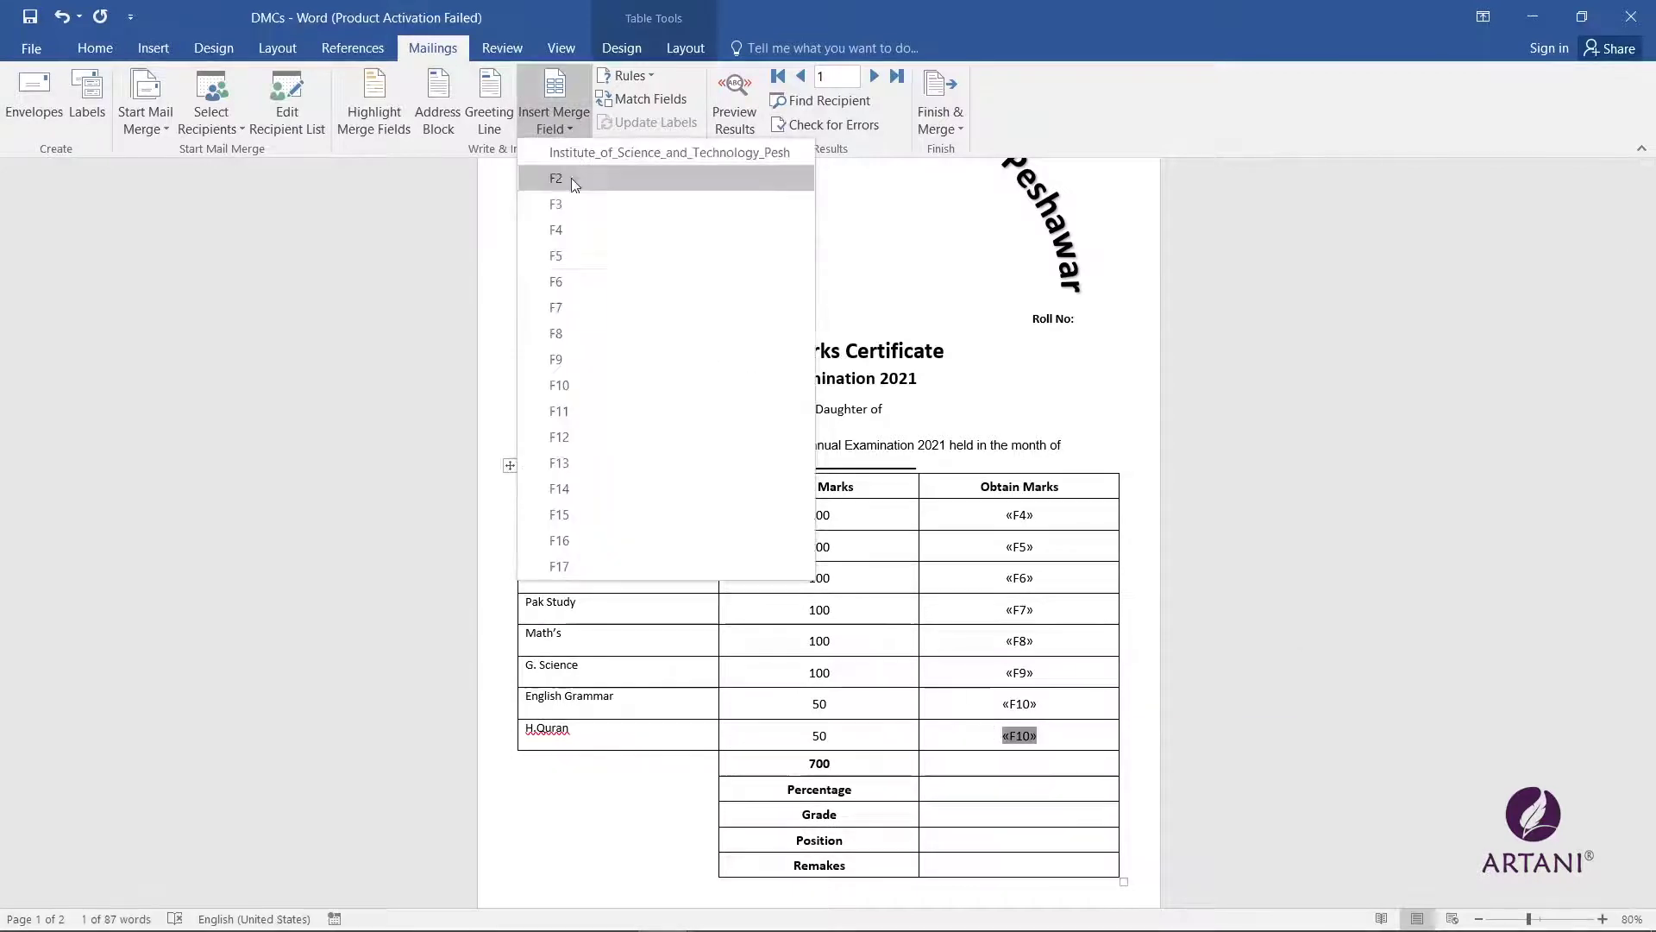
pyautogui.click(567, 401)
# Step: Insert merge field F13 in the Obtain Marks cell beside the 700 total and F14 in the Percentage row
pyautogui.click(555, 119)
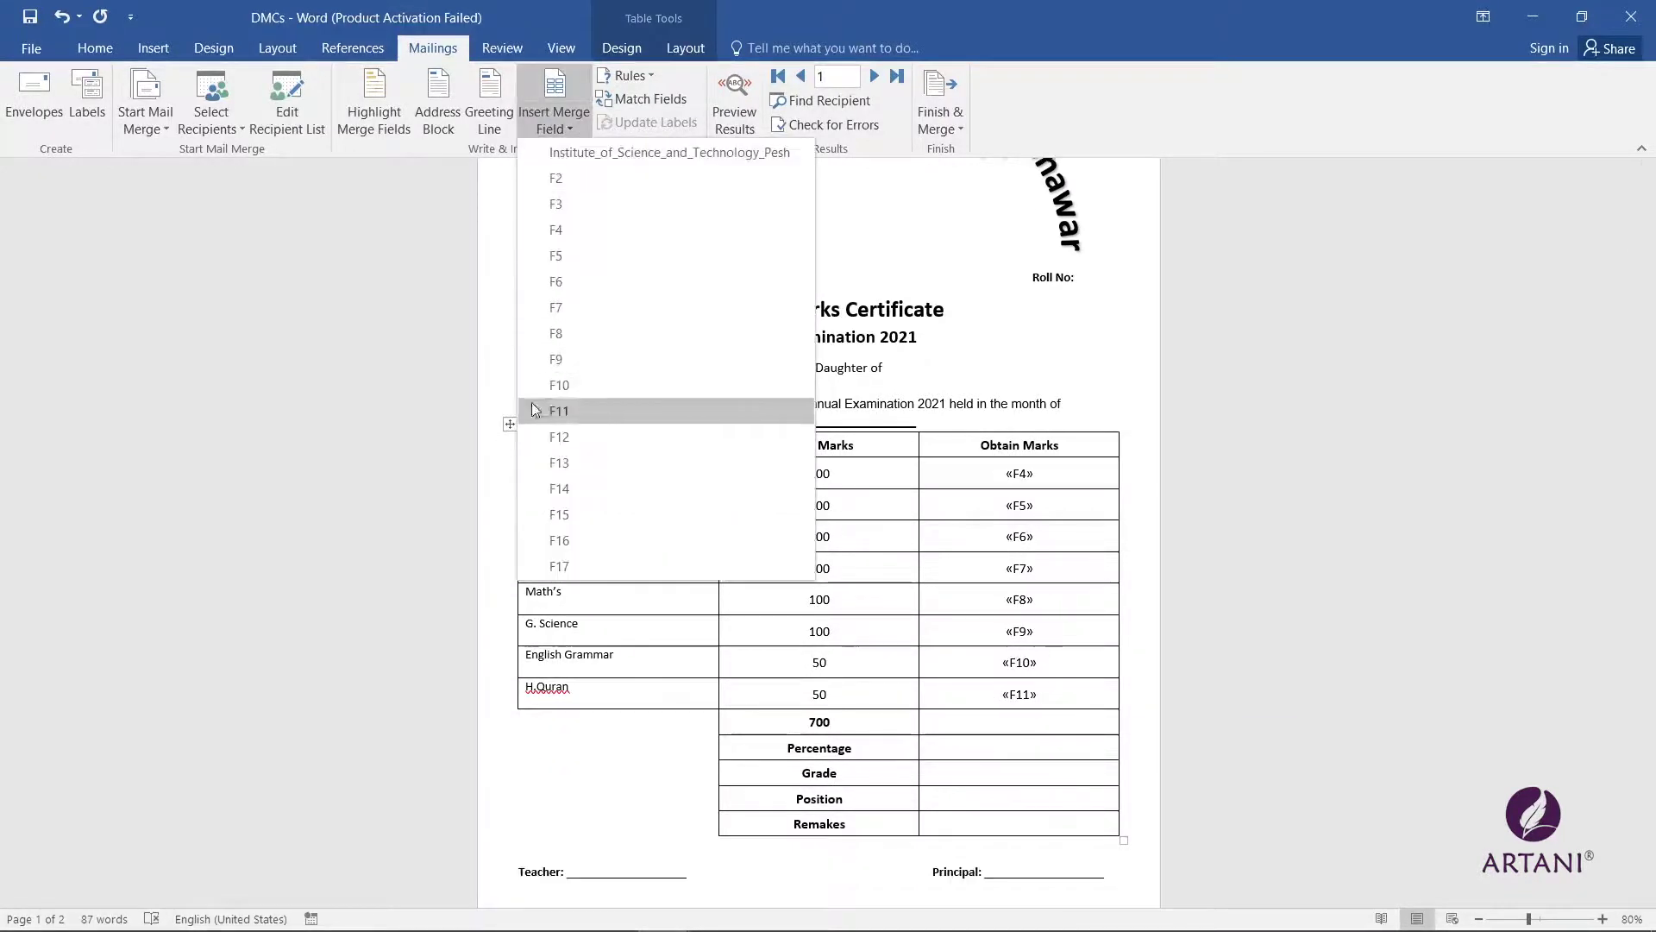
pyautogui.click(577, 463)
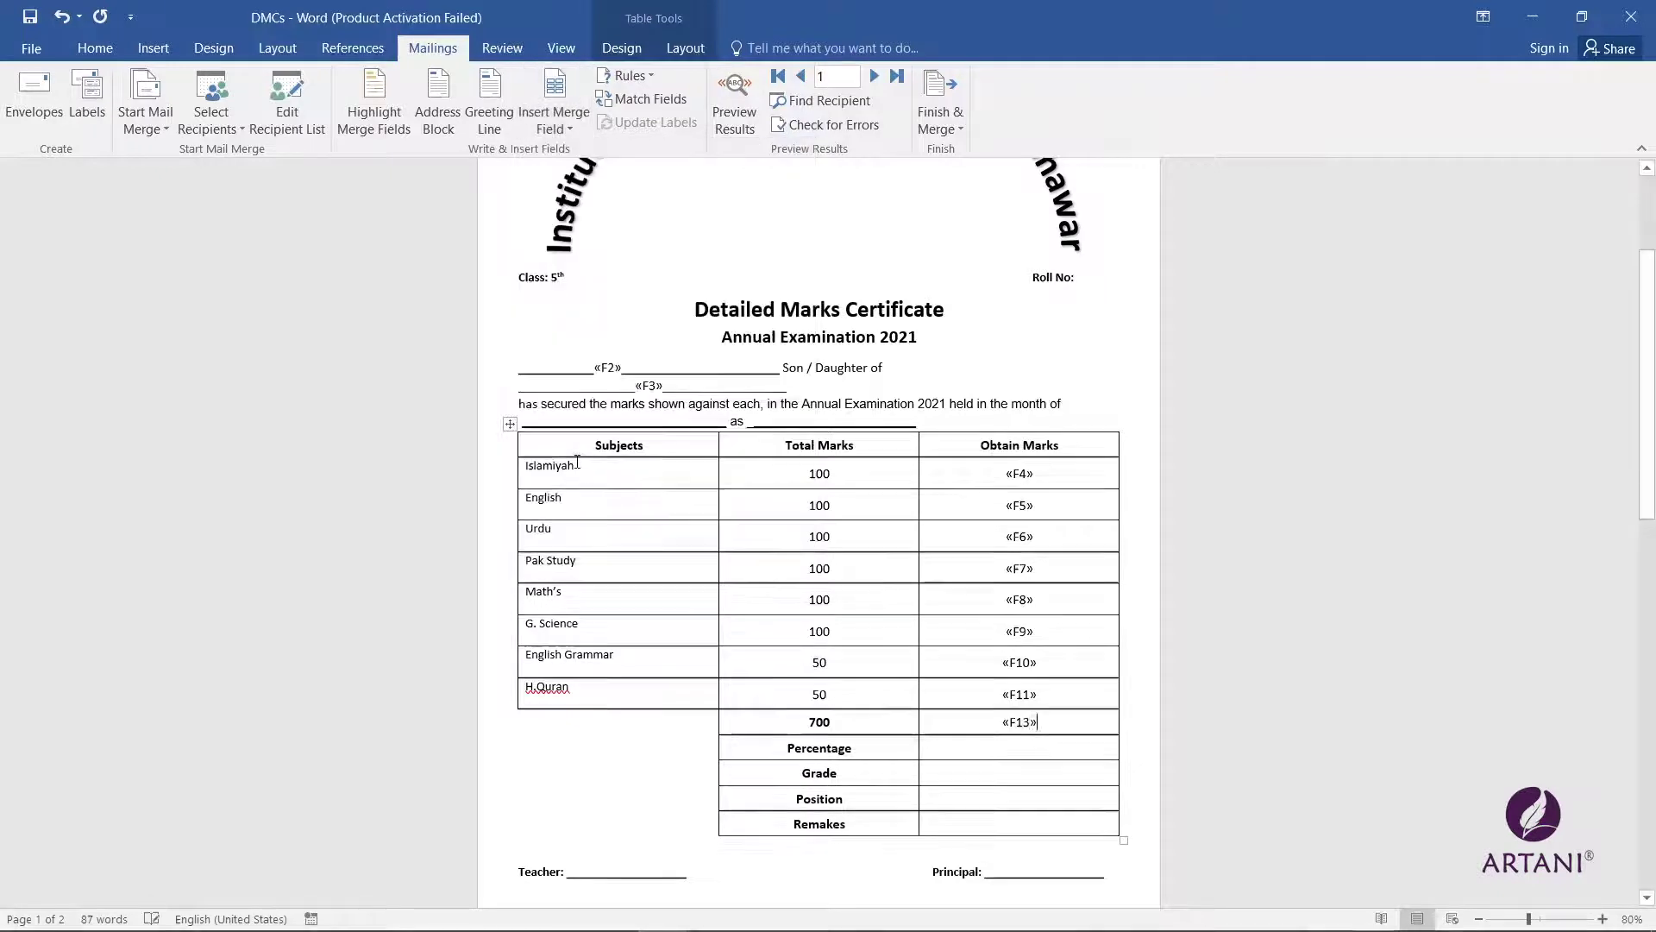
pyautogui.click(972, 743)
pyautogui.click(554, 121)
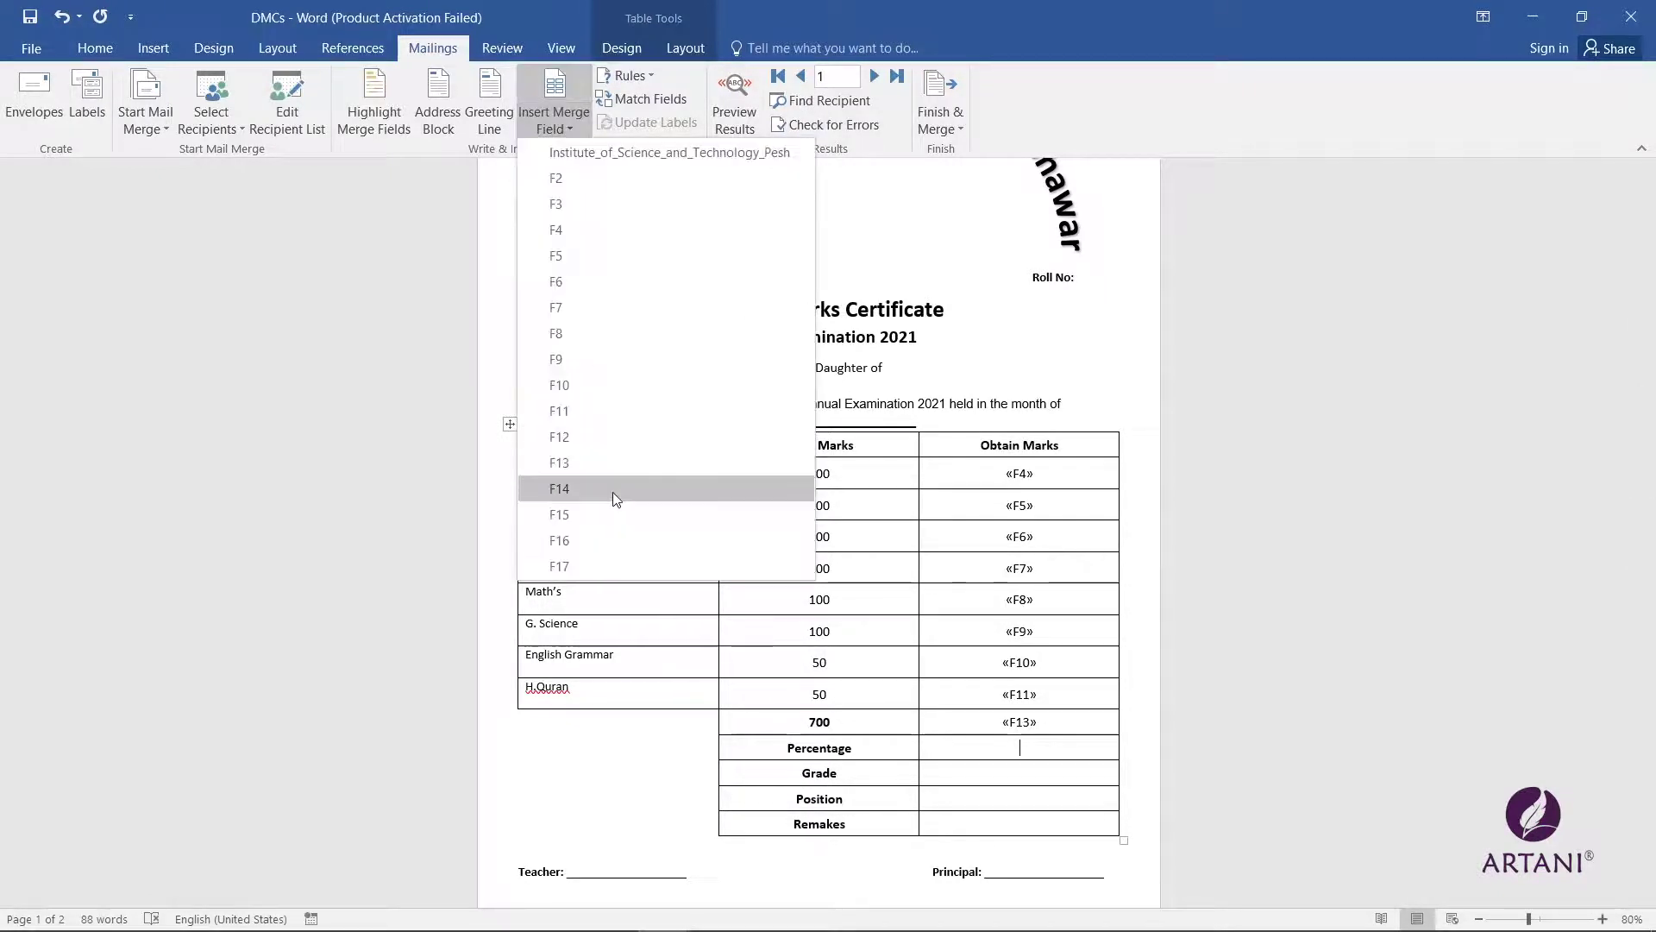
pyautogui.click(569, 489)
# Step: Insert merge fields F15, F16 and F17 in the Obtain Marks cells of the Grade, Position and Remakes rows
pyautogui.click(570, 126)
pyautogui.click(1031, 777)
pyautogui.click(554, 120)
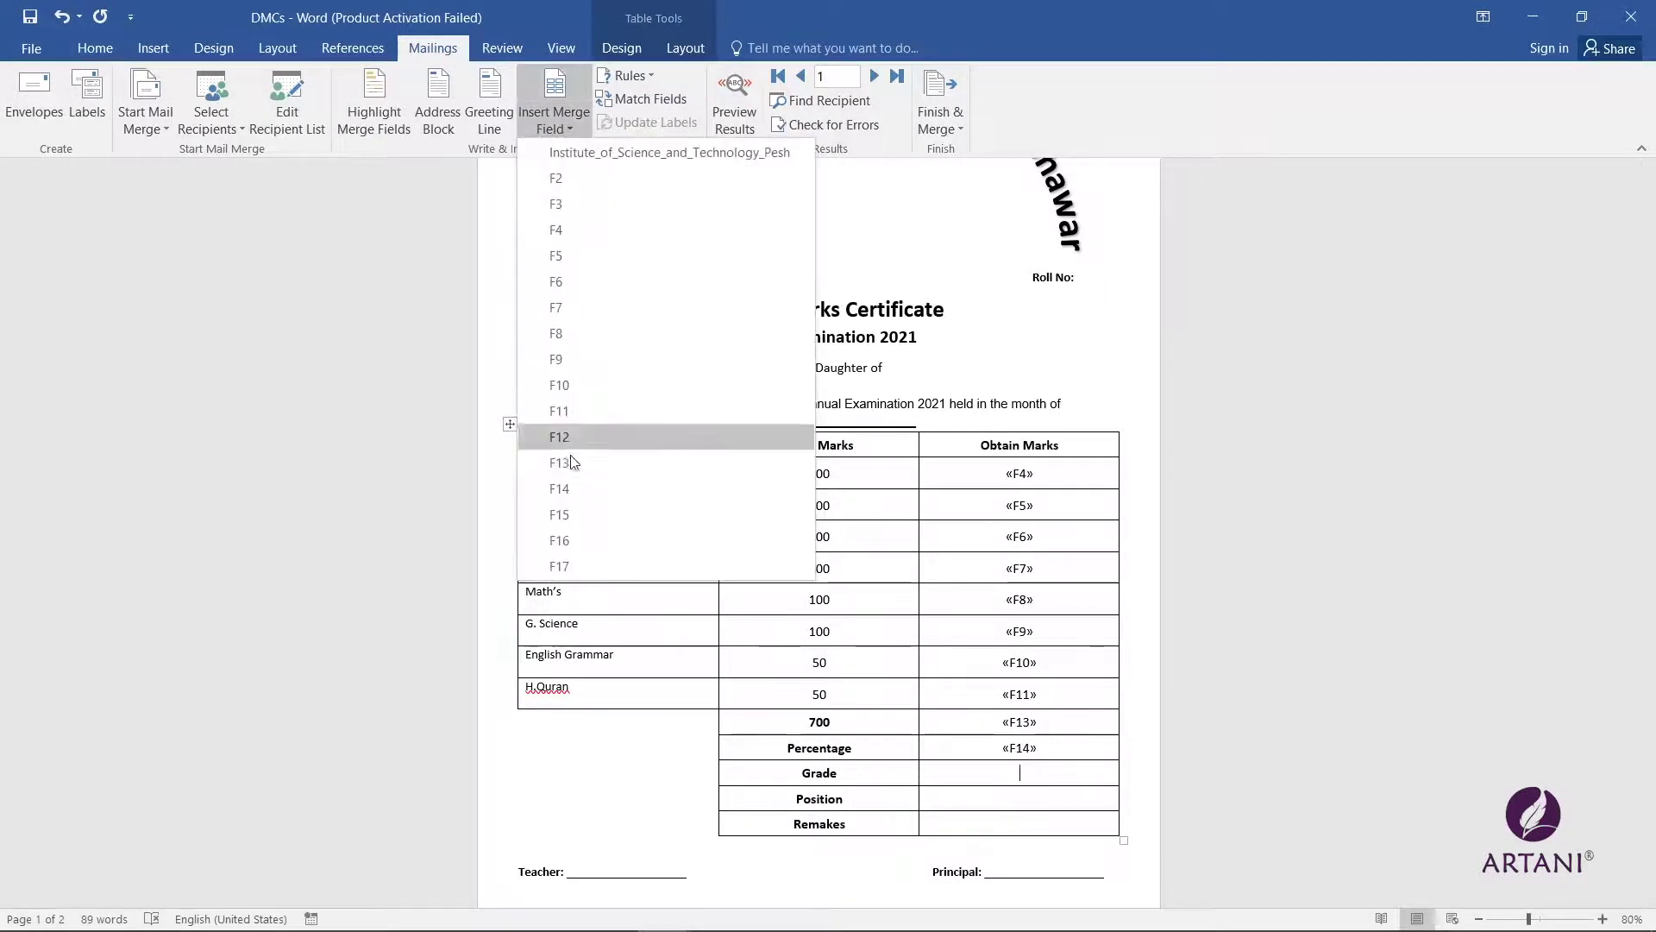
pyautogui.click(569, 514)
pyautogui.press('Down')
pyautogui.click(573, 125)
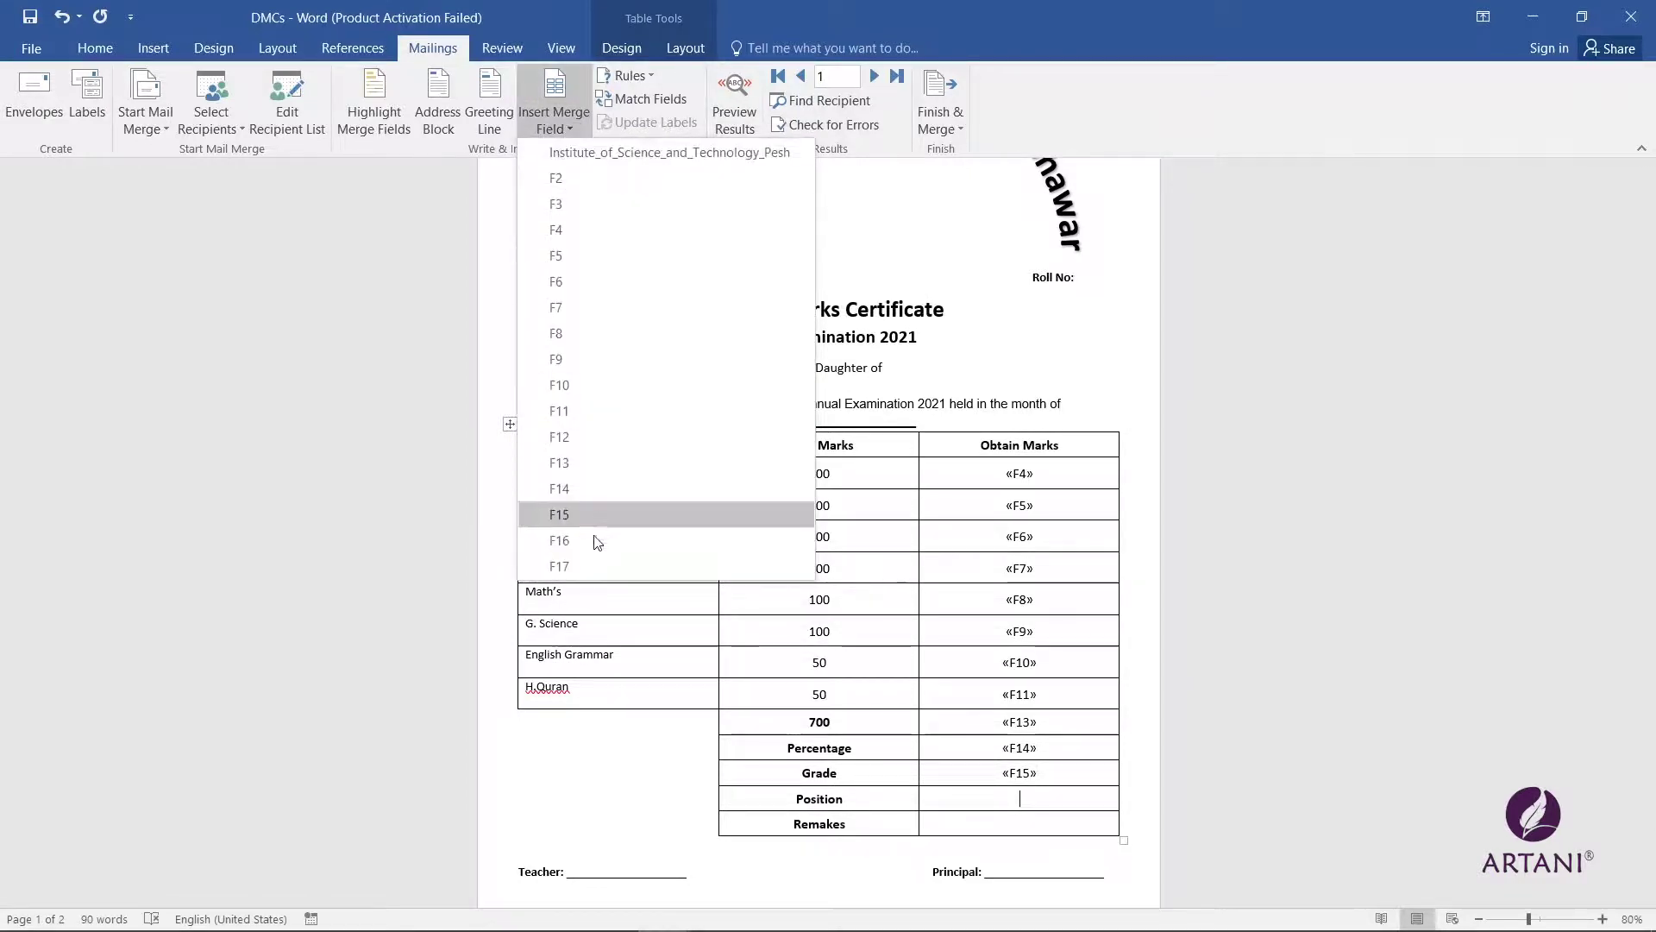
pyautogui.click(592, 541)
pyautogui.click(994, 828)
pyautogui.click(567, 128)
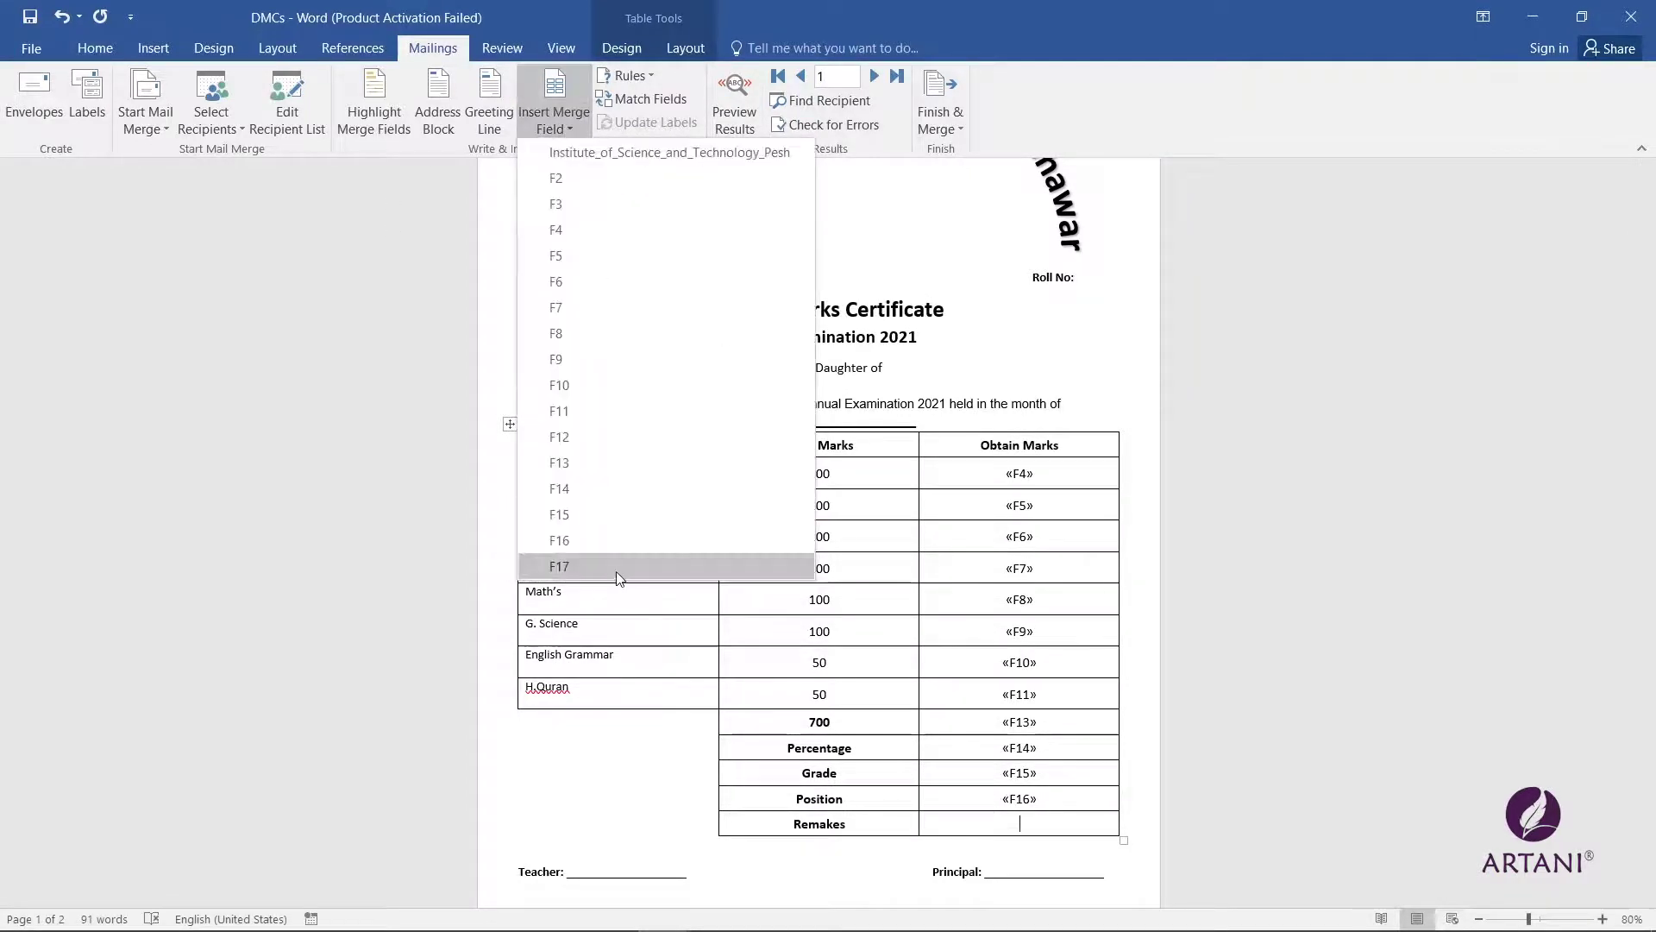
pyautogui.click(616, 570)
# Step: Shorten the underscore blanks around merge fields F2 and F3 so the whole name statement fits on one line
pyautogui.press('BackSpace')
pyautogui.press('BackSpace')
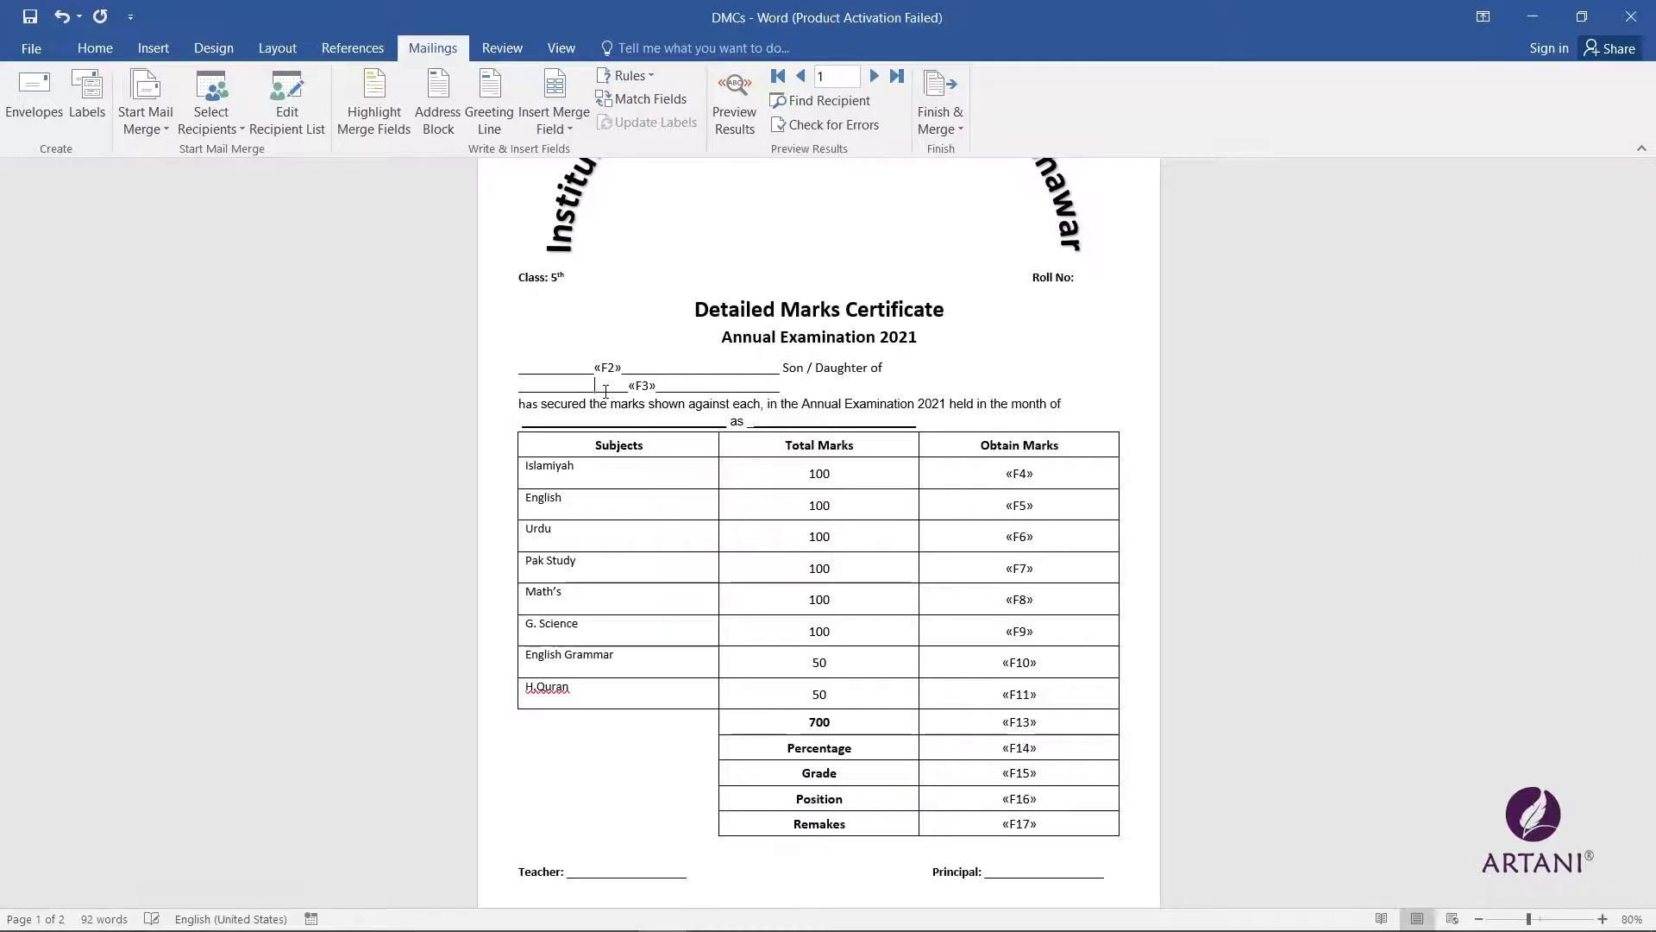
pyautogui.click(742, 390)
pyautogui.press('BackSpace')
pyautogui.press('BackSpace')
pyautogui.press('BackSpace')
pyautogui.press('BackSpace')
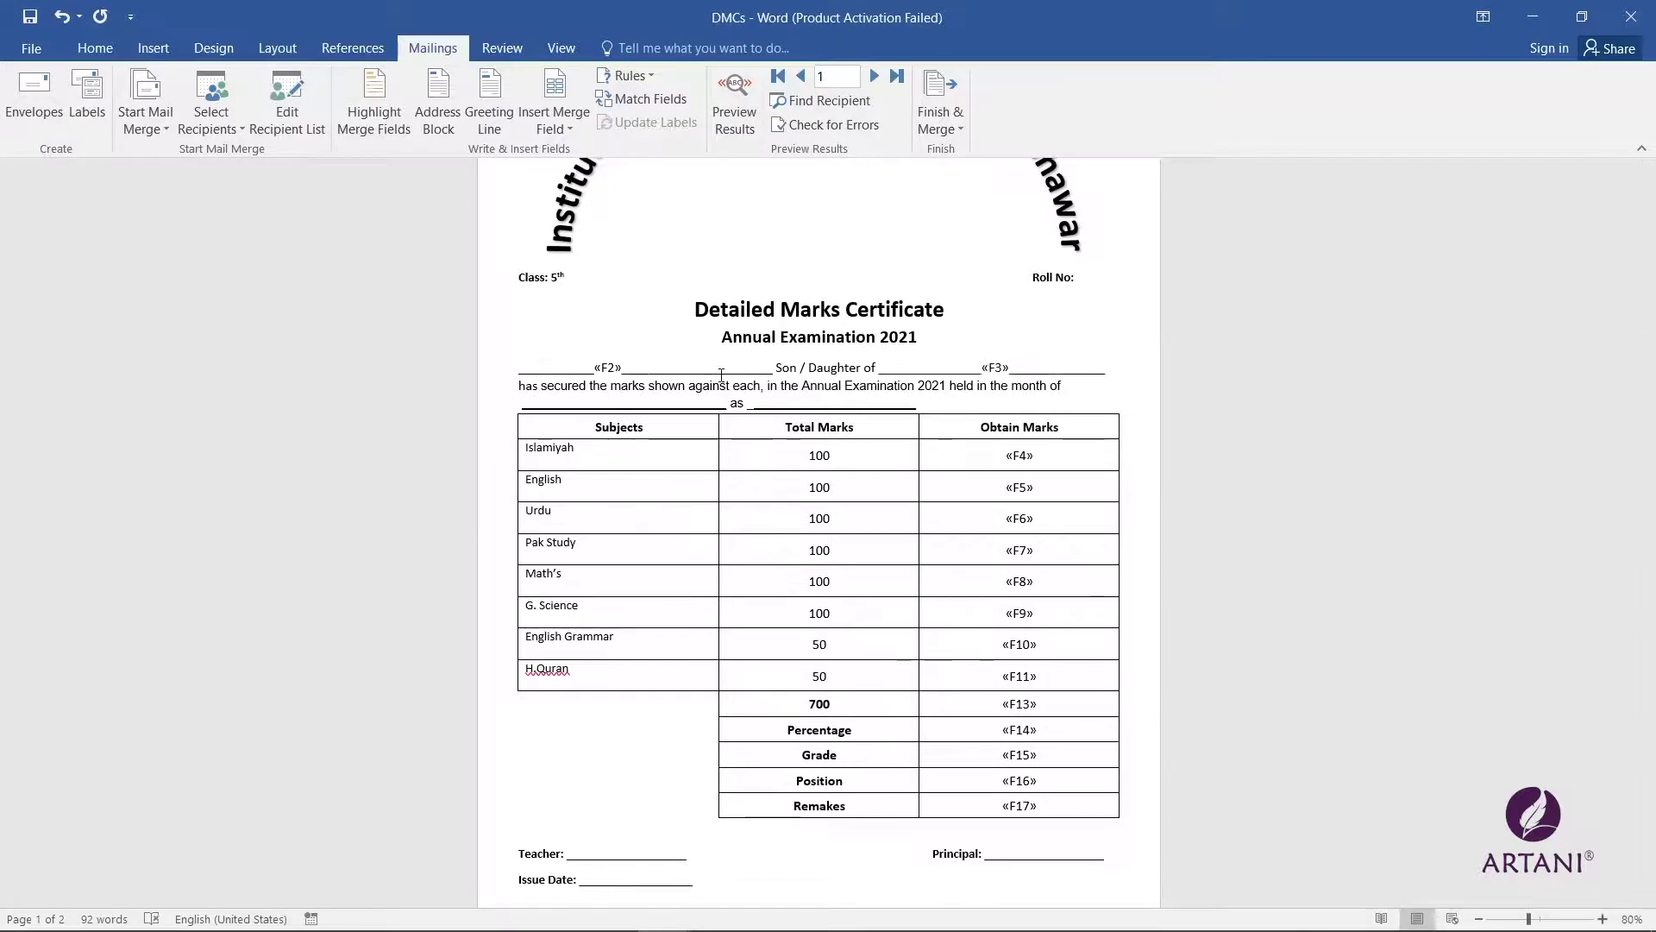
pyautogui.press('BackSpace')
pyautogui.press('BackSpace')
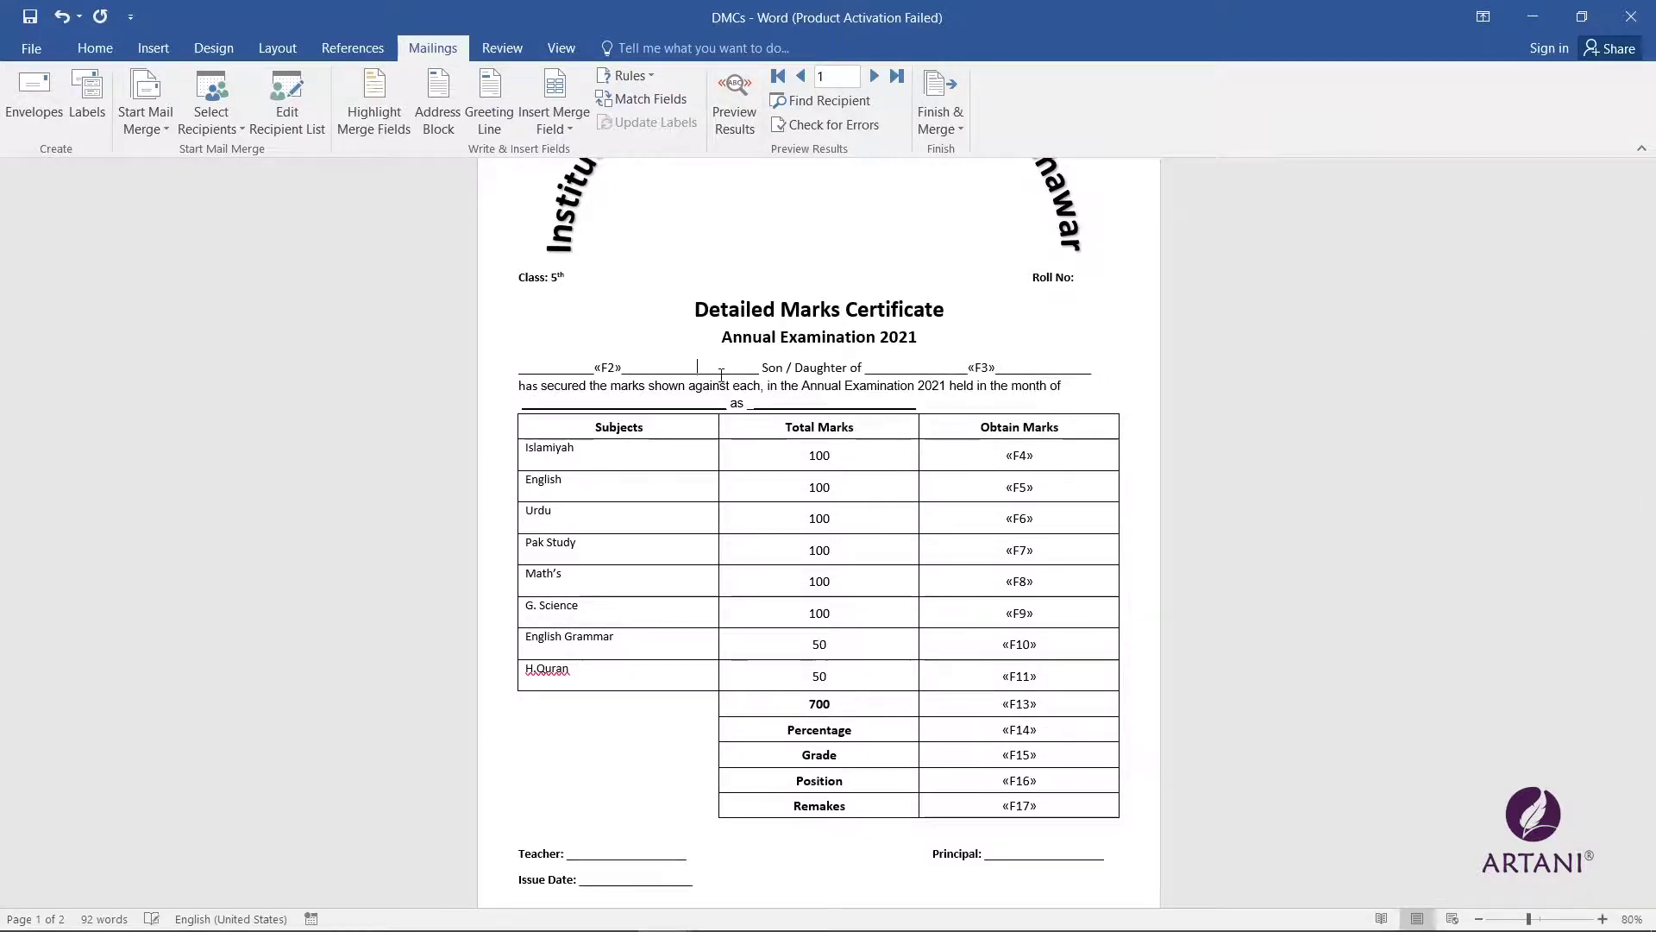
pyautogui.press('BackSpace')
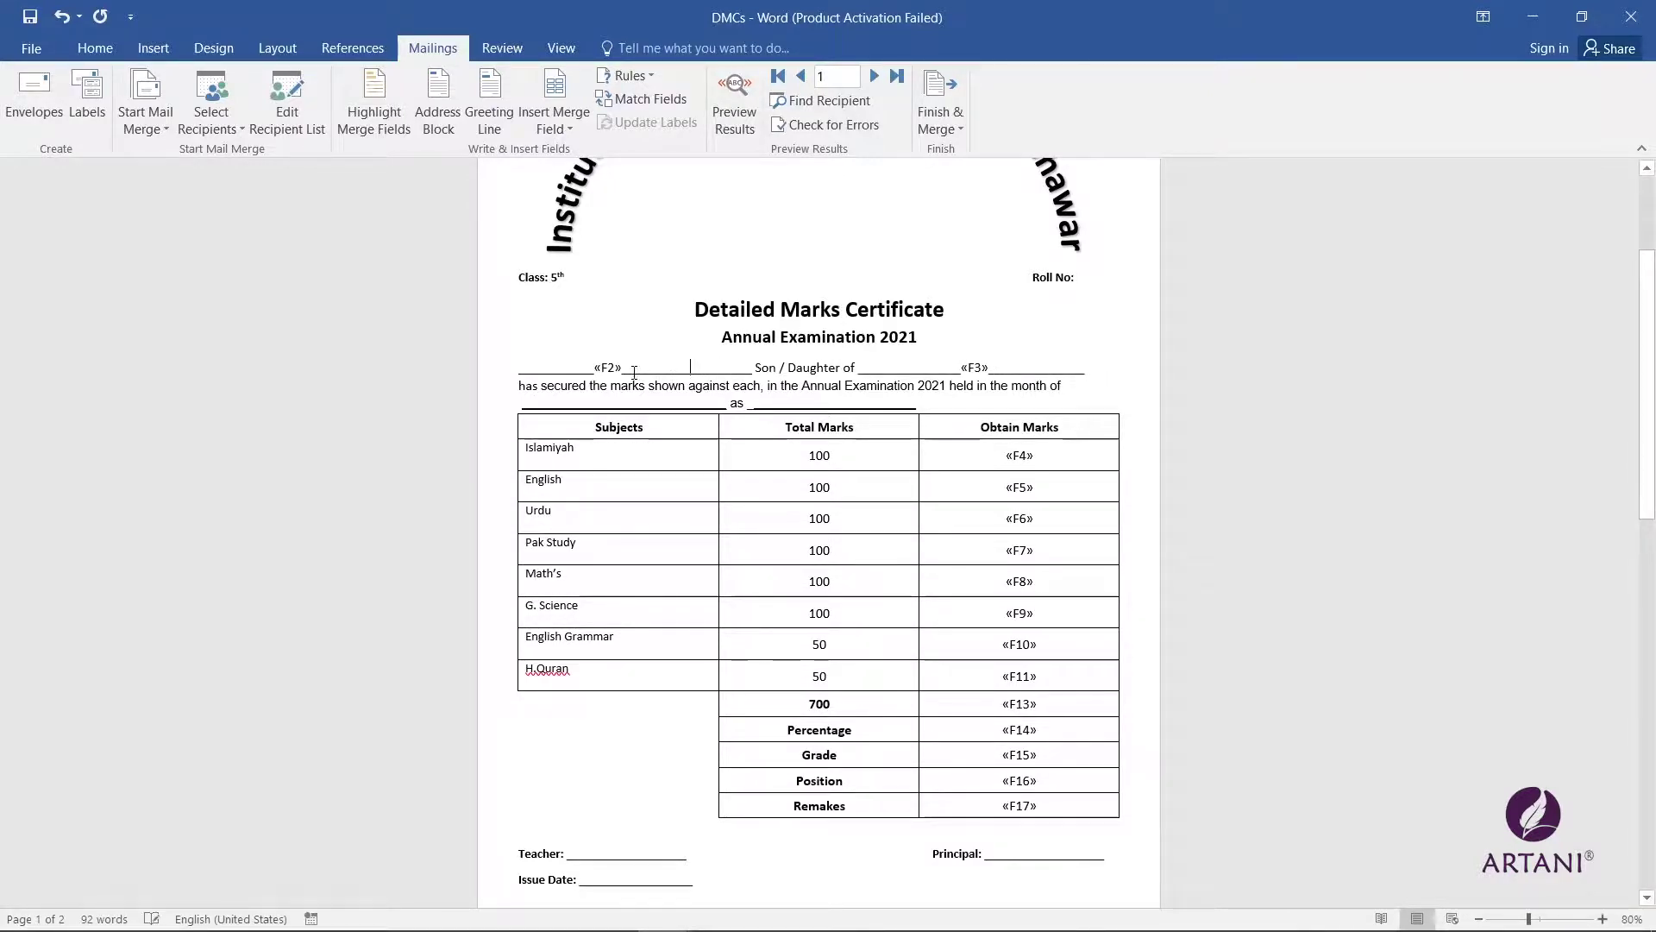
# Step: Make merge fields F2 and F3 in the name line and F13 to F17 in the Obtain Marks column bold
pyautogui.moveTo(709, 367); pyautogui.dragTo(590, 367)
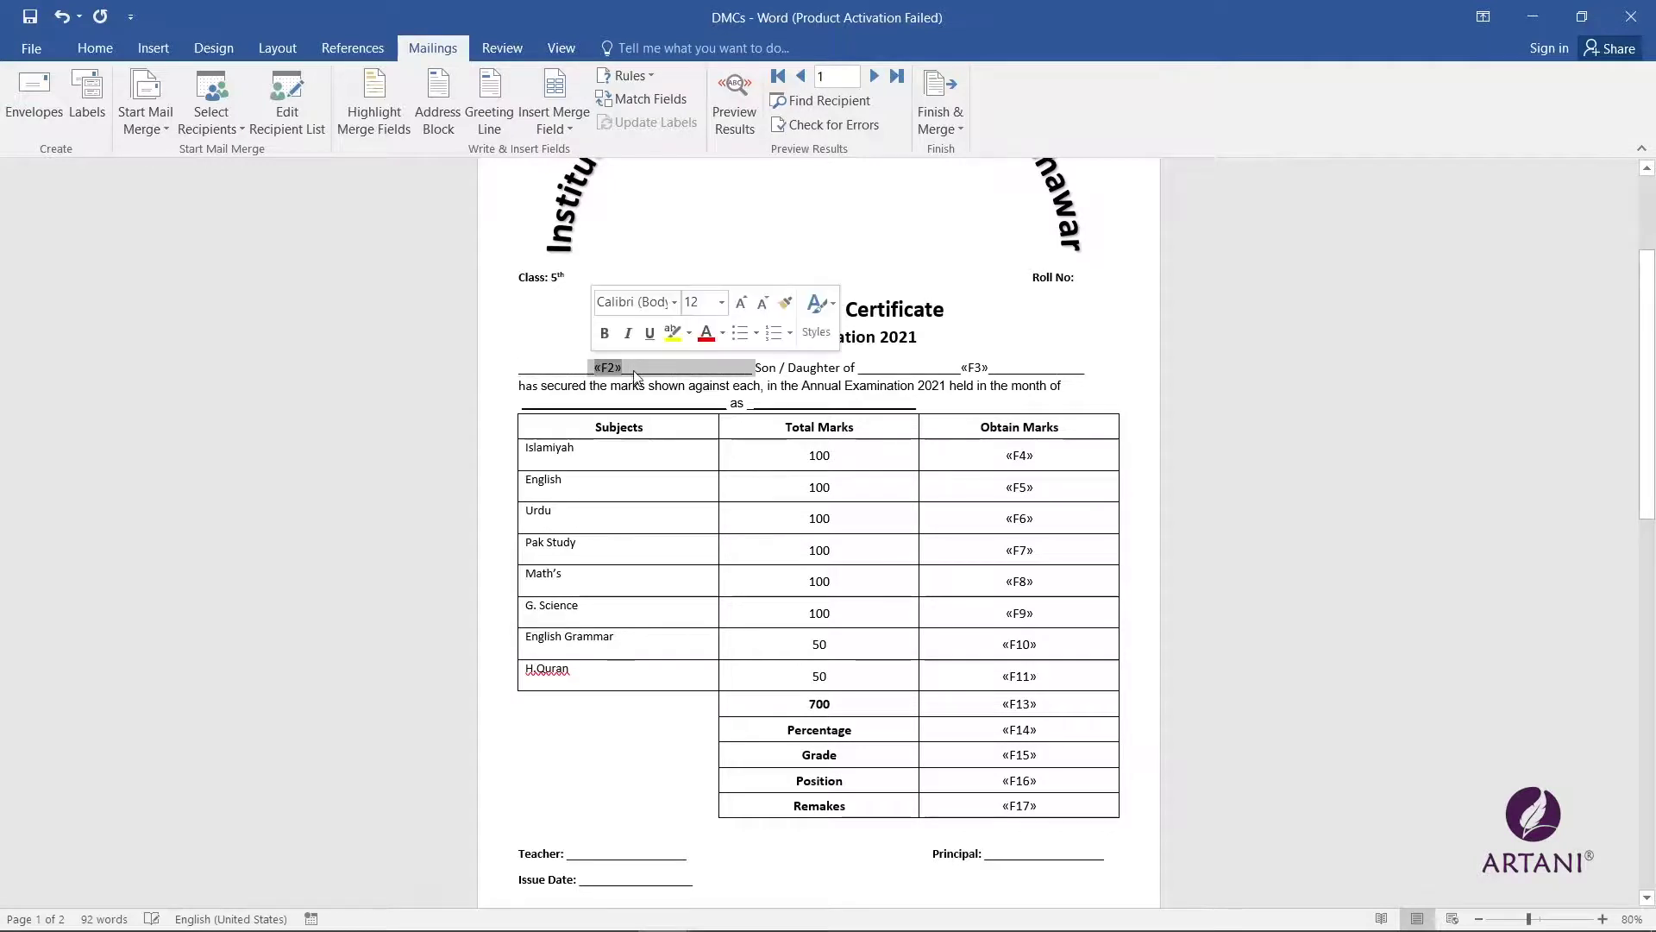
pyautogui.click(622, 369)
pyautogui.click(608, 369)
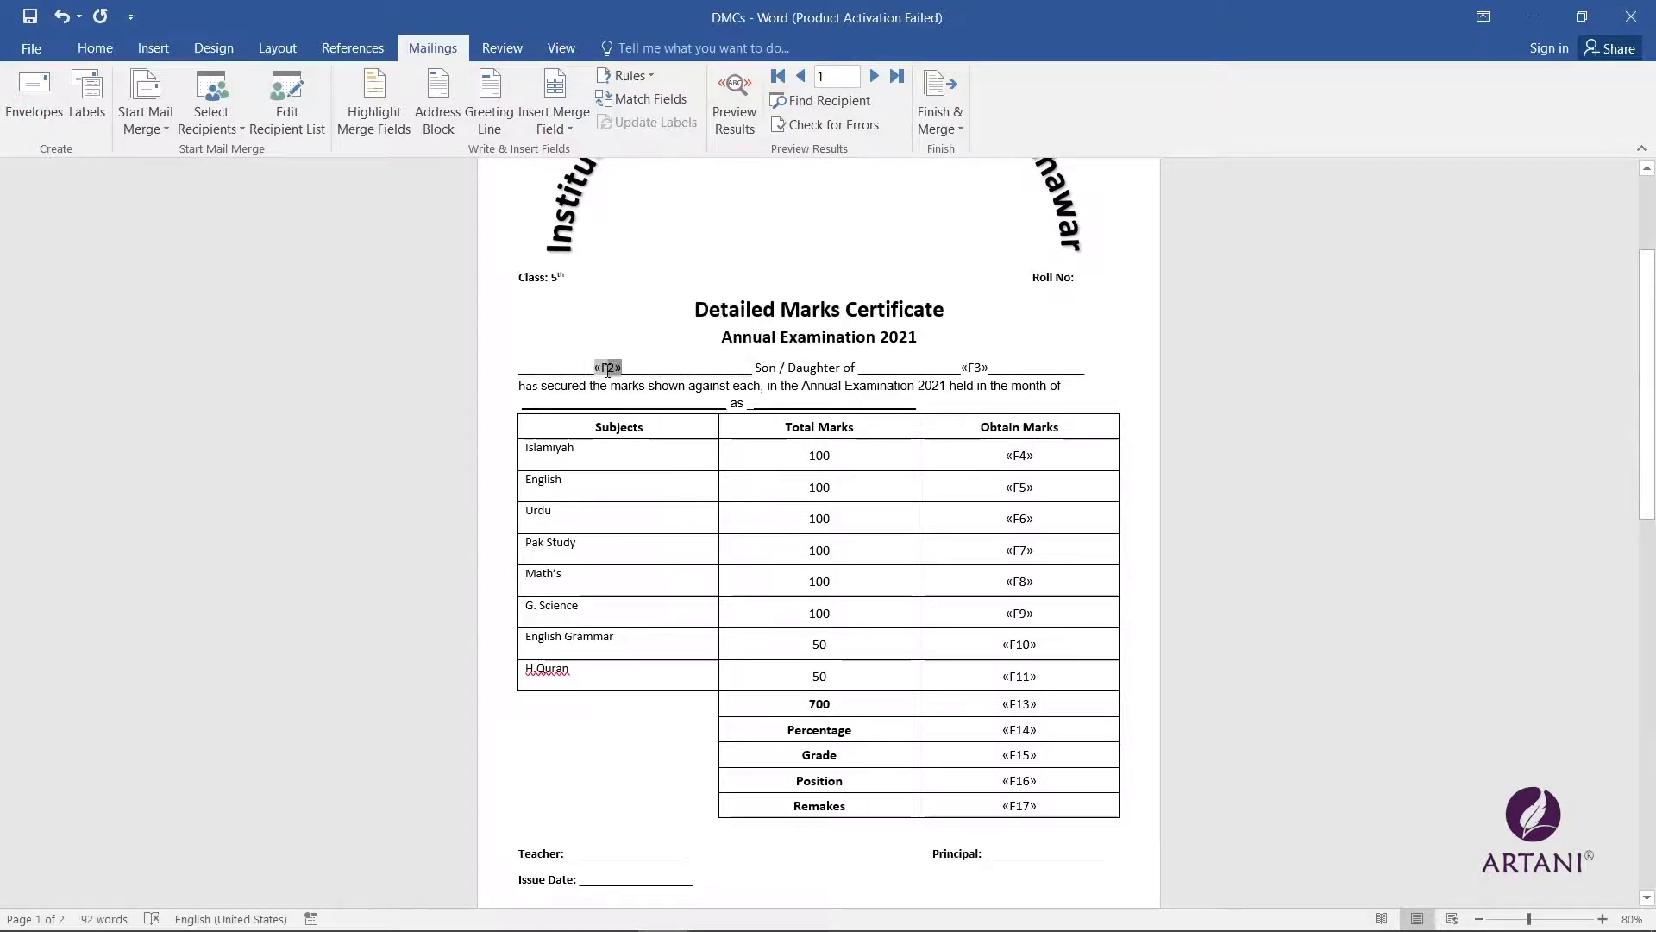
pyautogui.click(978, 365)
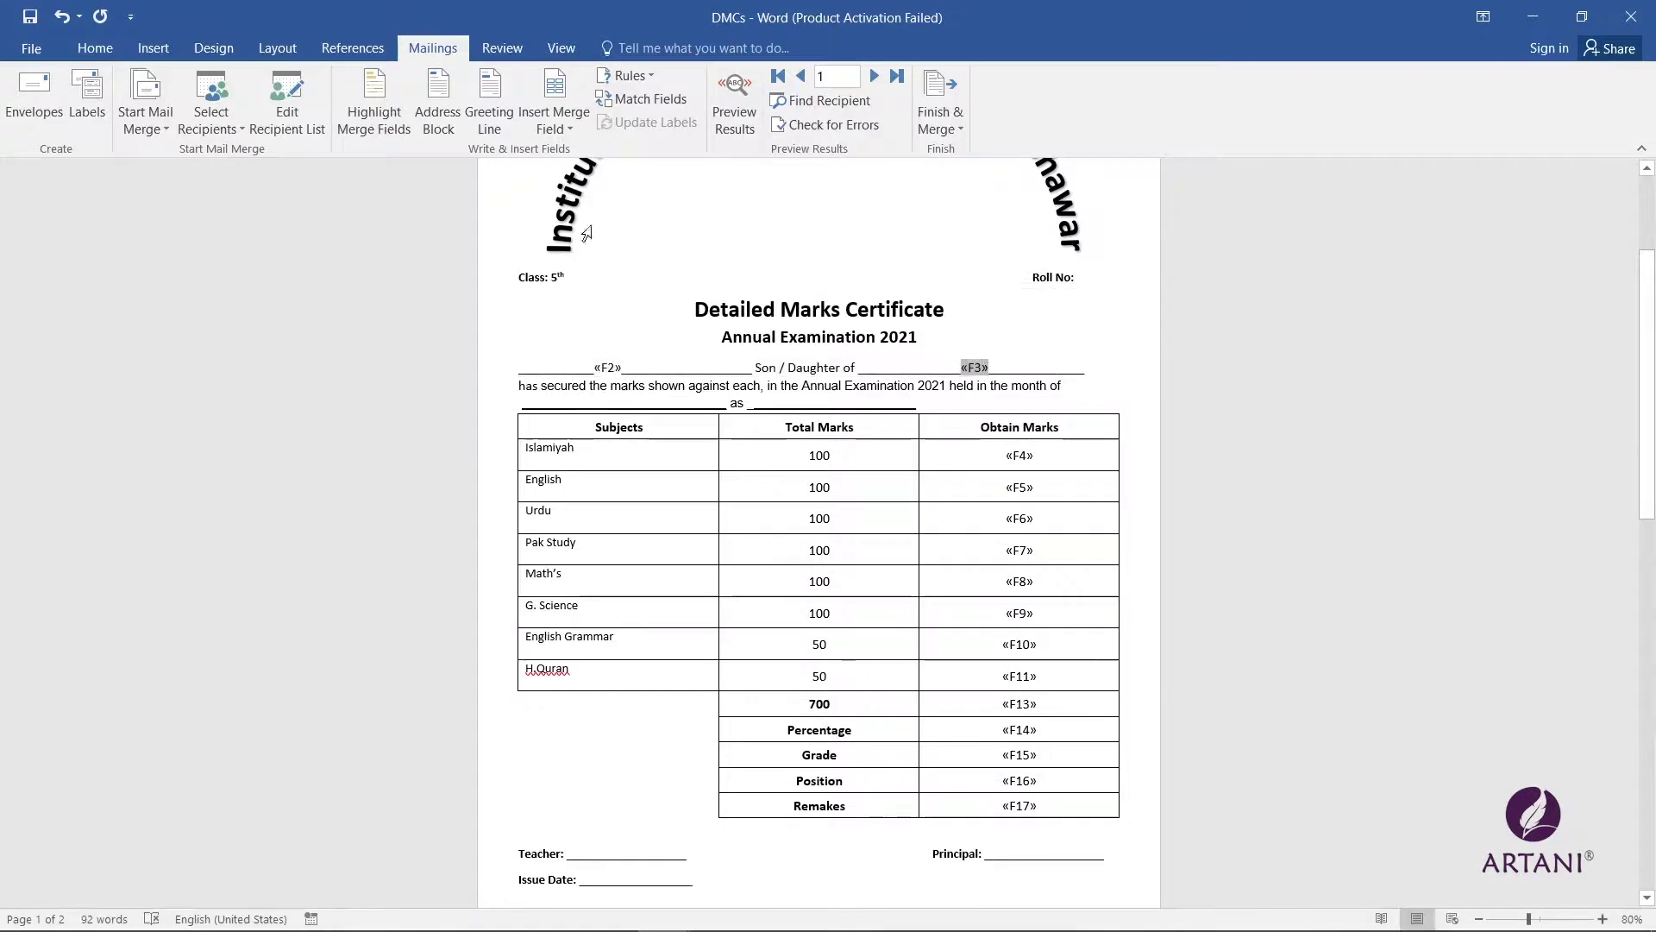
pyautogui.click(95, 48)
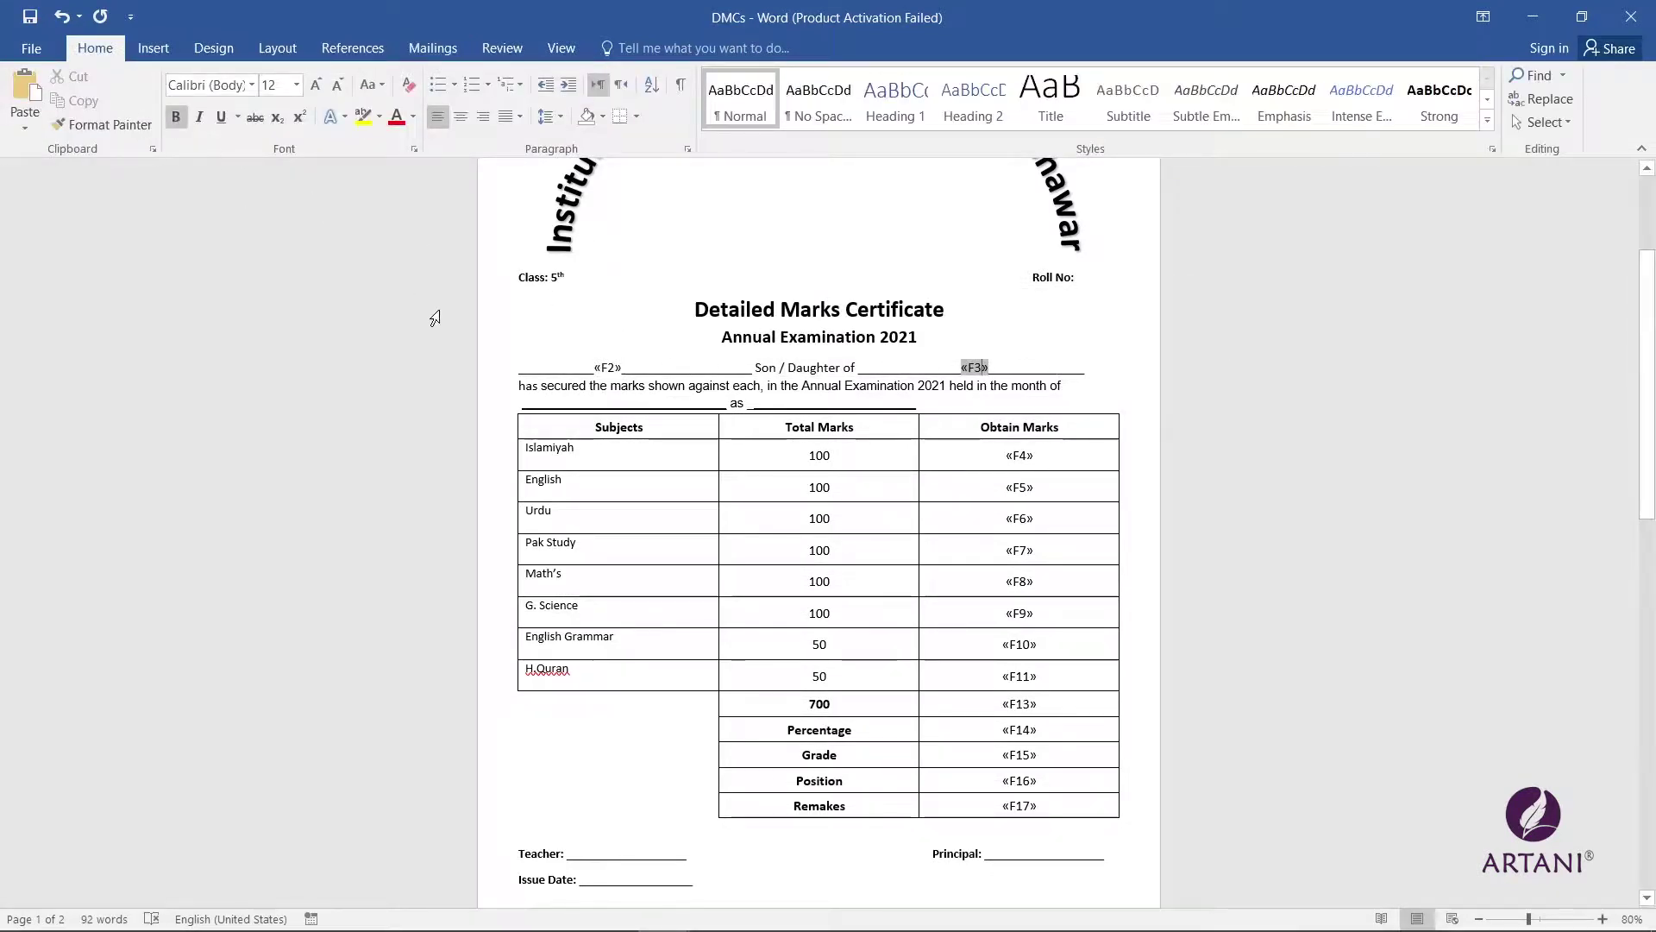
pyautogui.doubleClick(600, 369)
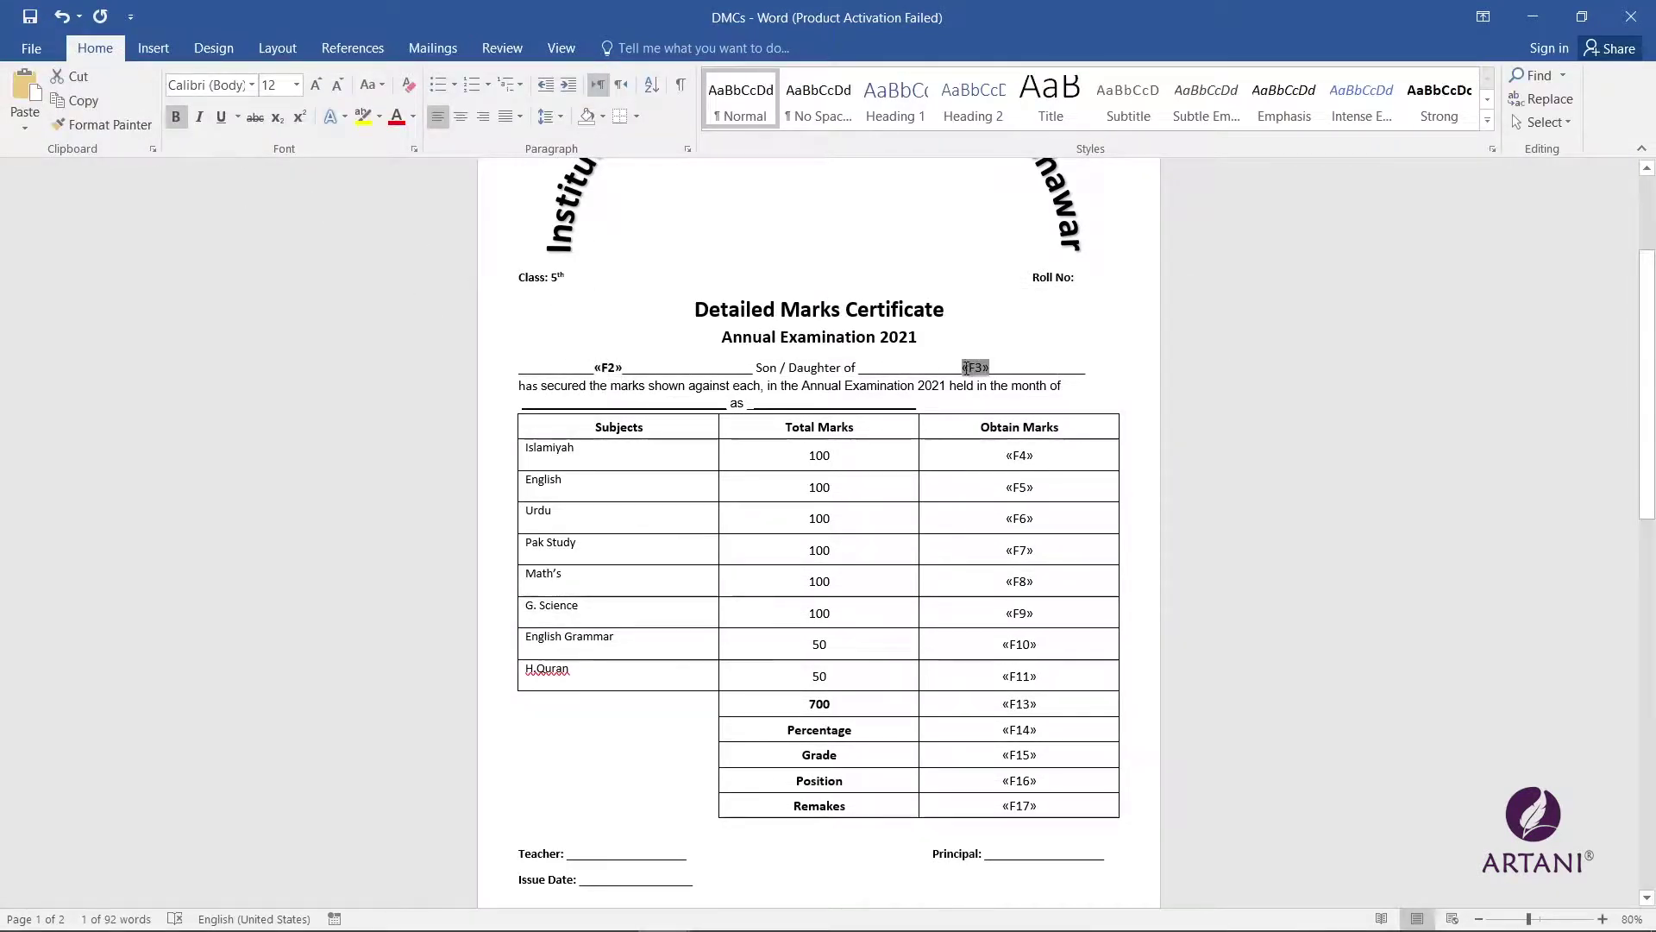
pyautogui.moveTo(1061, 808); pyautogui.dragTo(987, 708)
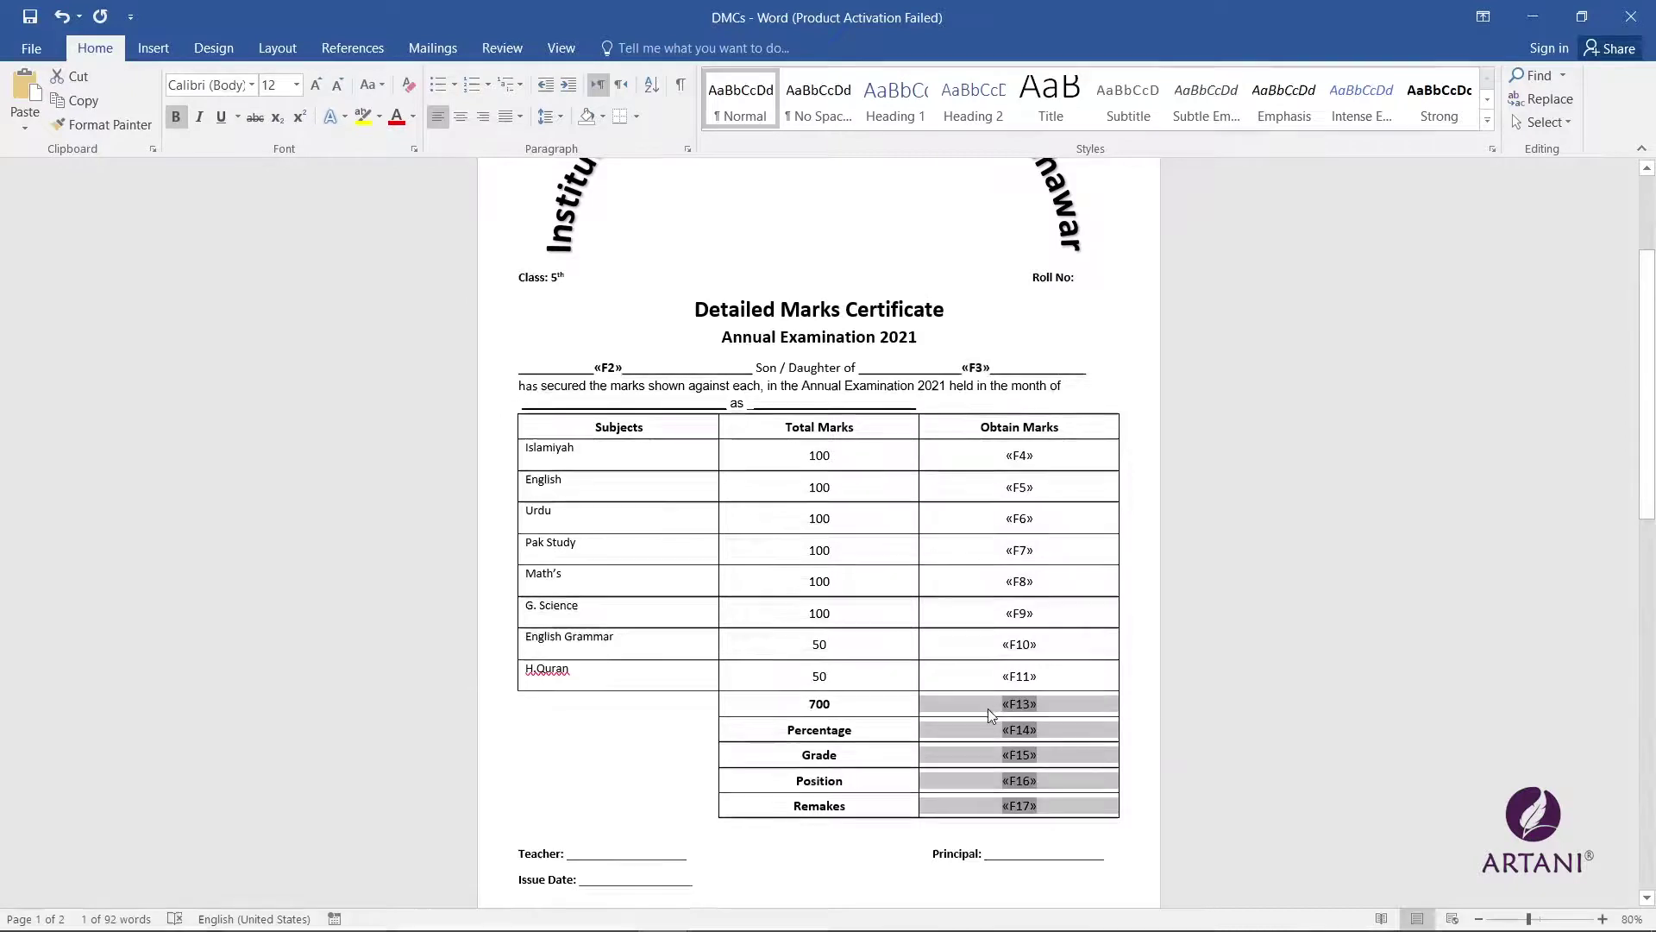
pyautogui.click(176, 116)
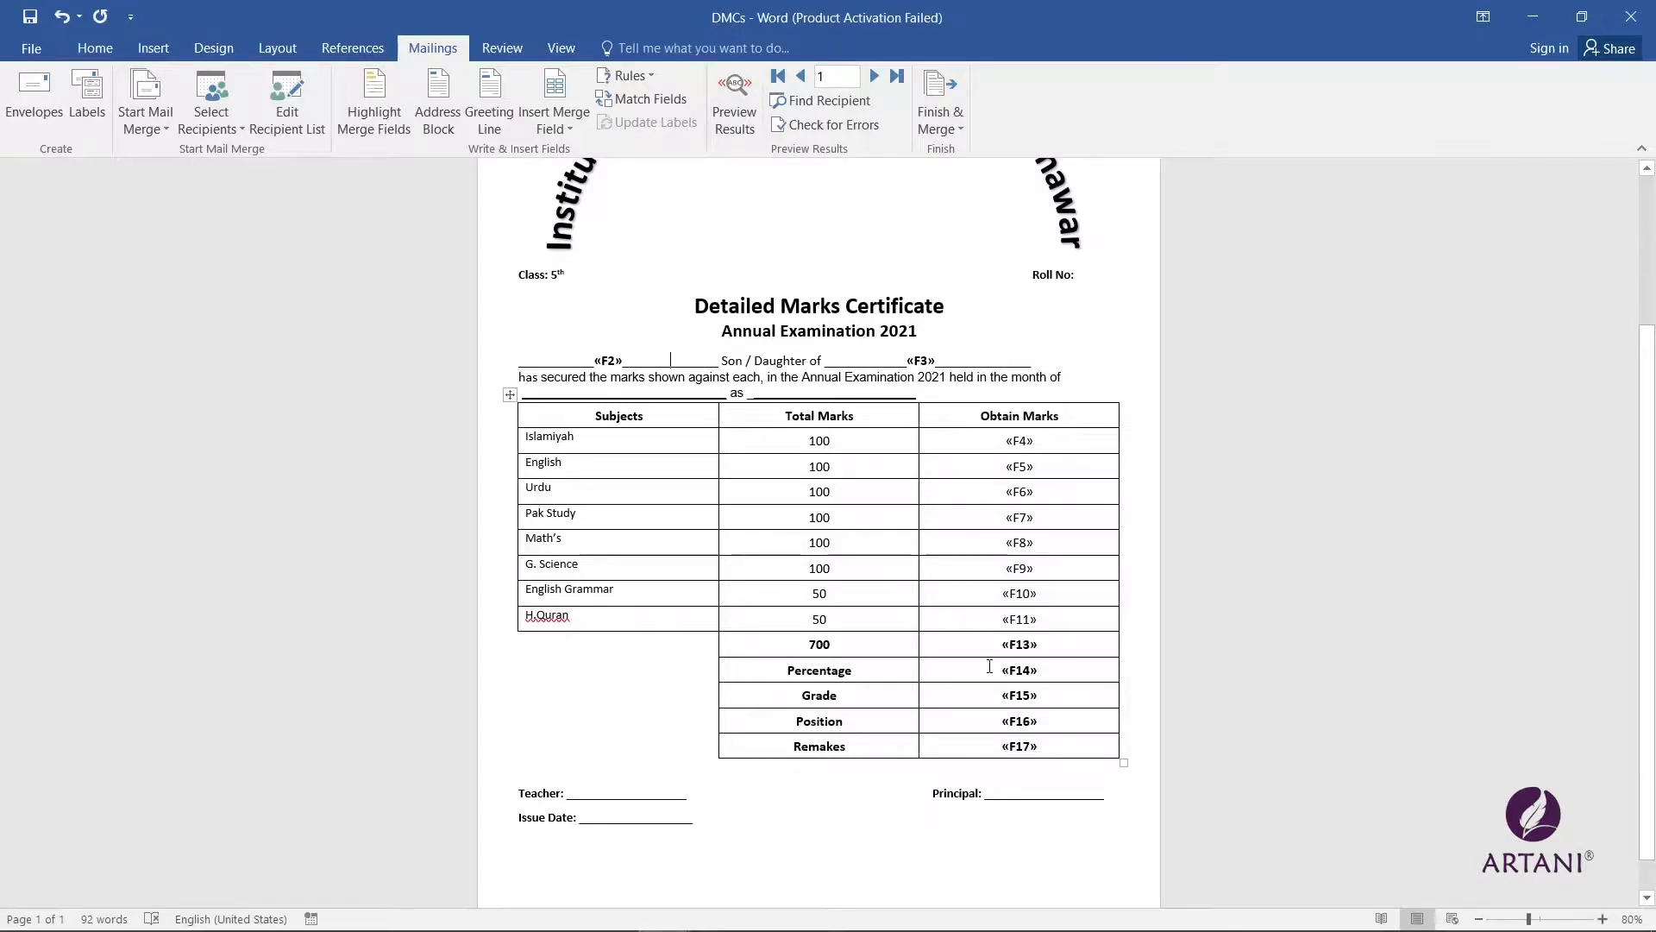
# Step: Preview the merge results in the certificate and merge all records into a new document of individual certificates
pyautogui.click(736, 107)
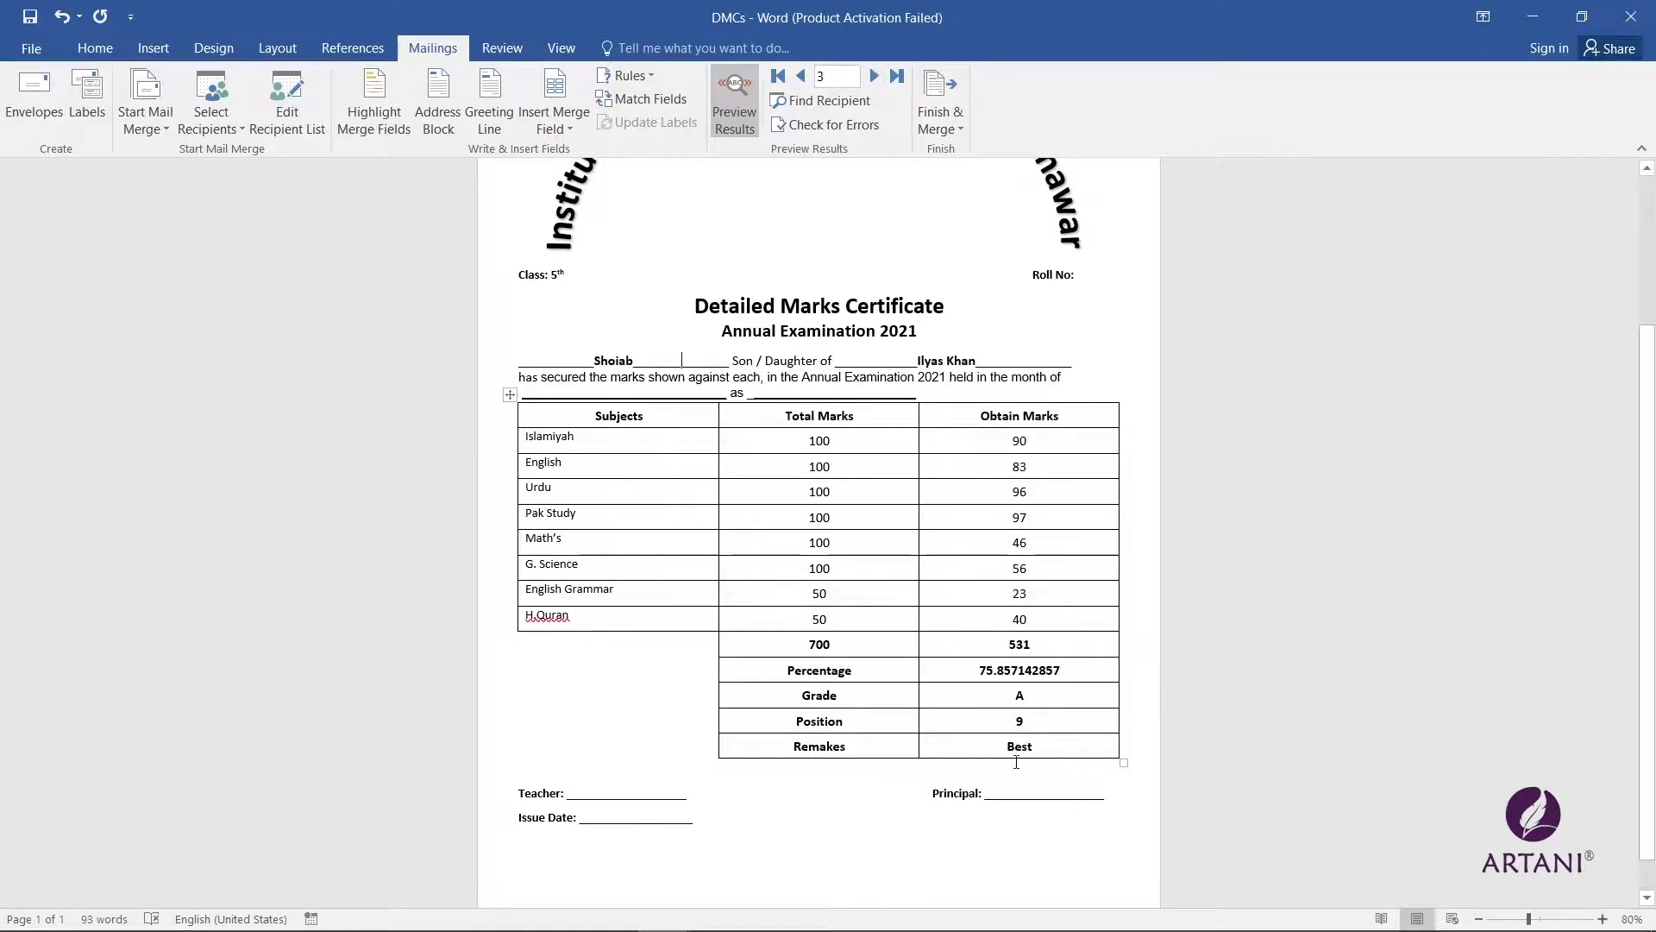
pyautogui.click(954, 126)
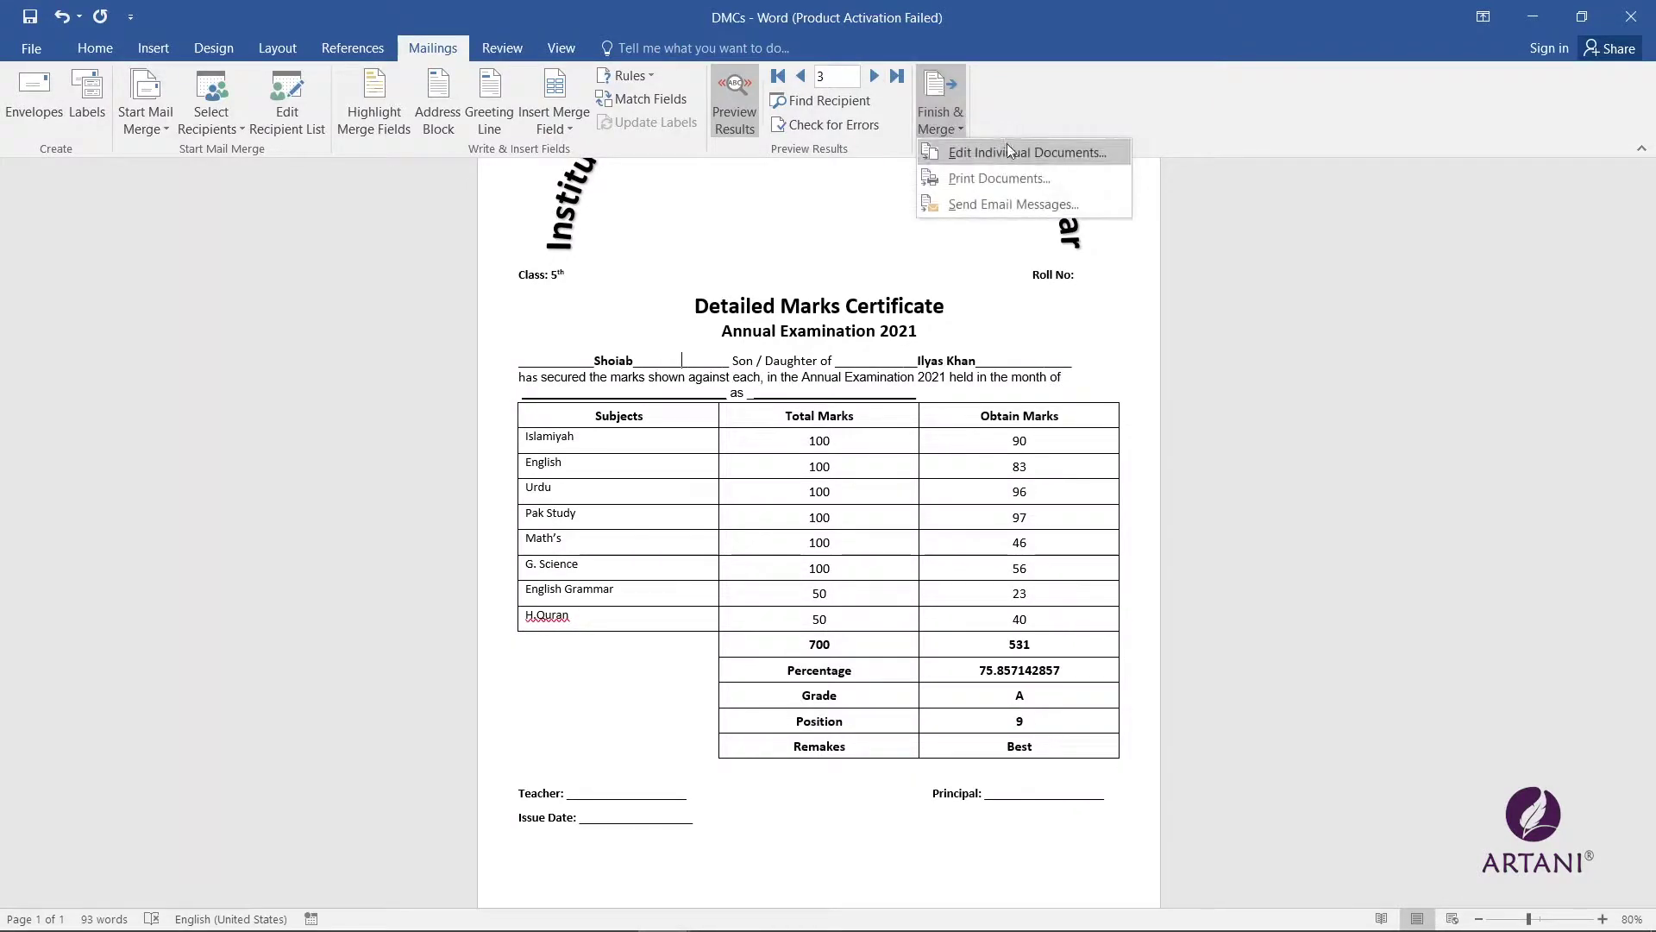
pyautogui.click(1028, 153)
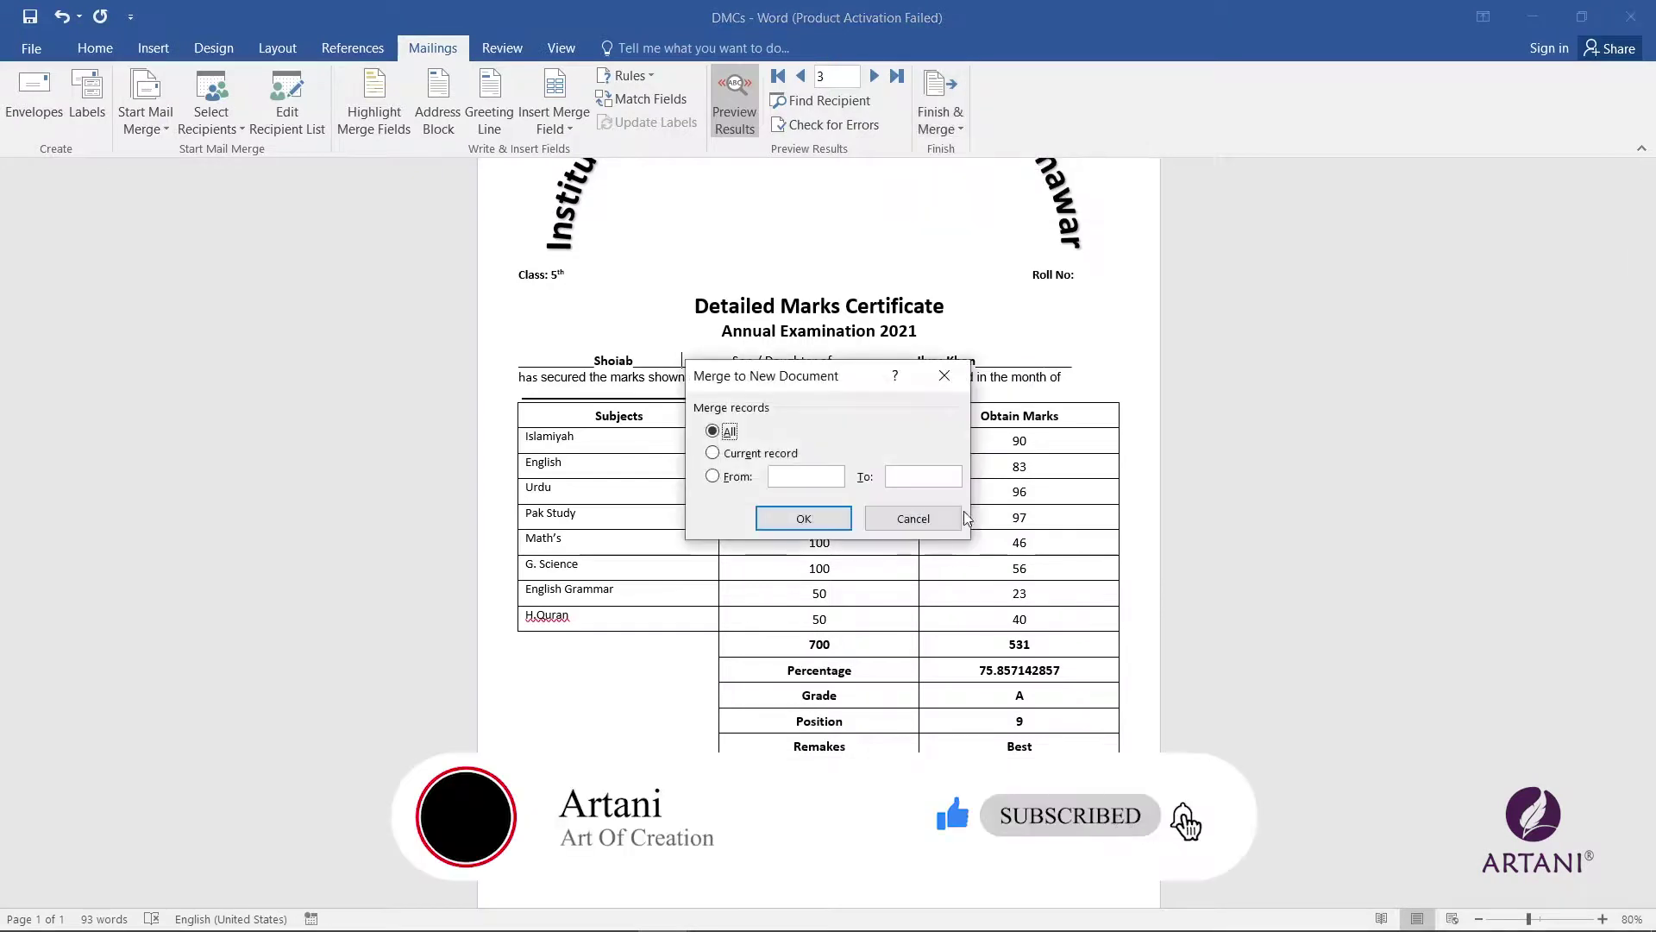
pyautogui.click(816, 520)
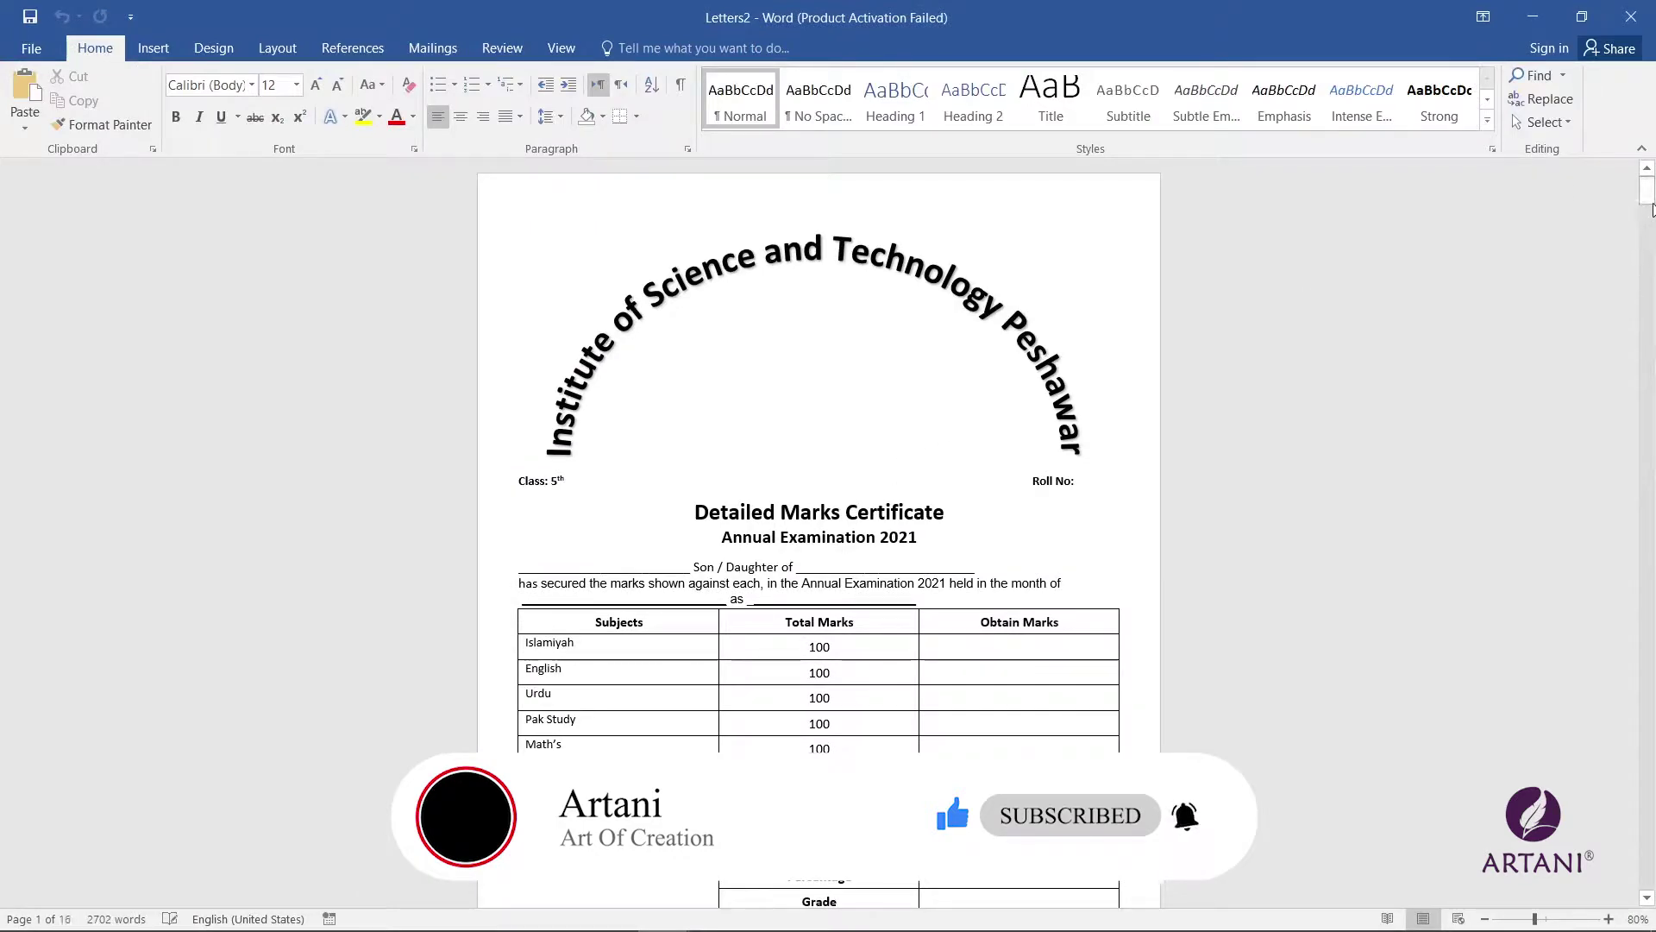
# Step: Look through the merged certificates to check each student's name, father's name, marks, grade, position and remarks
pyautogui.scroll(-10, 814, 463)
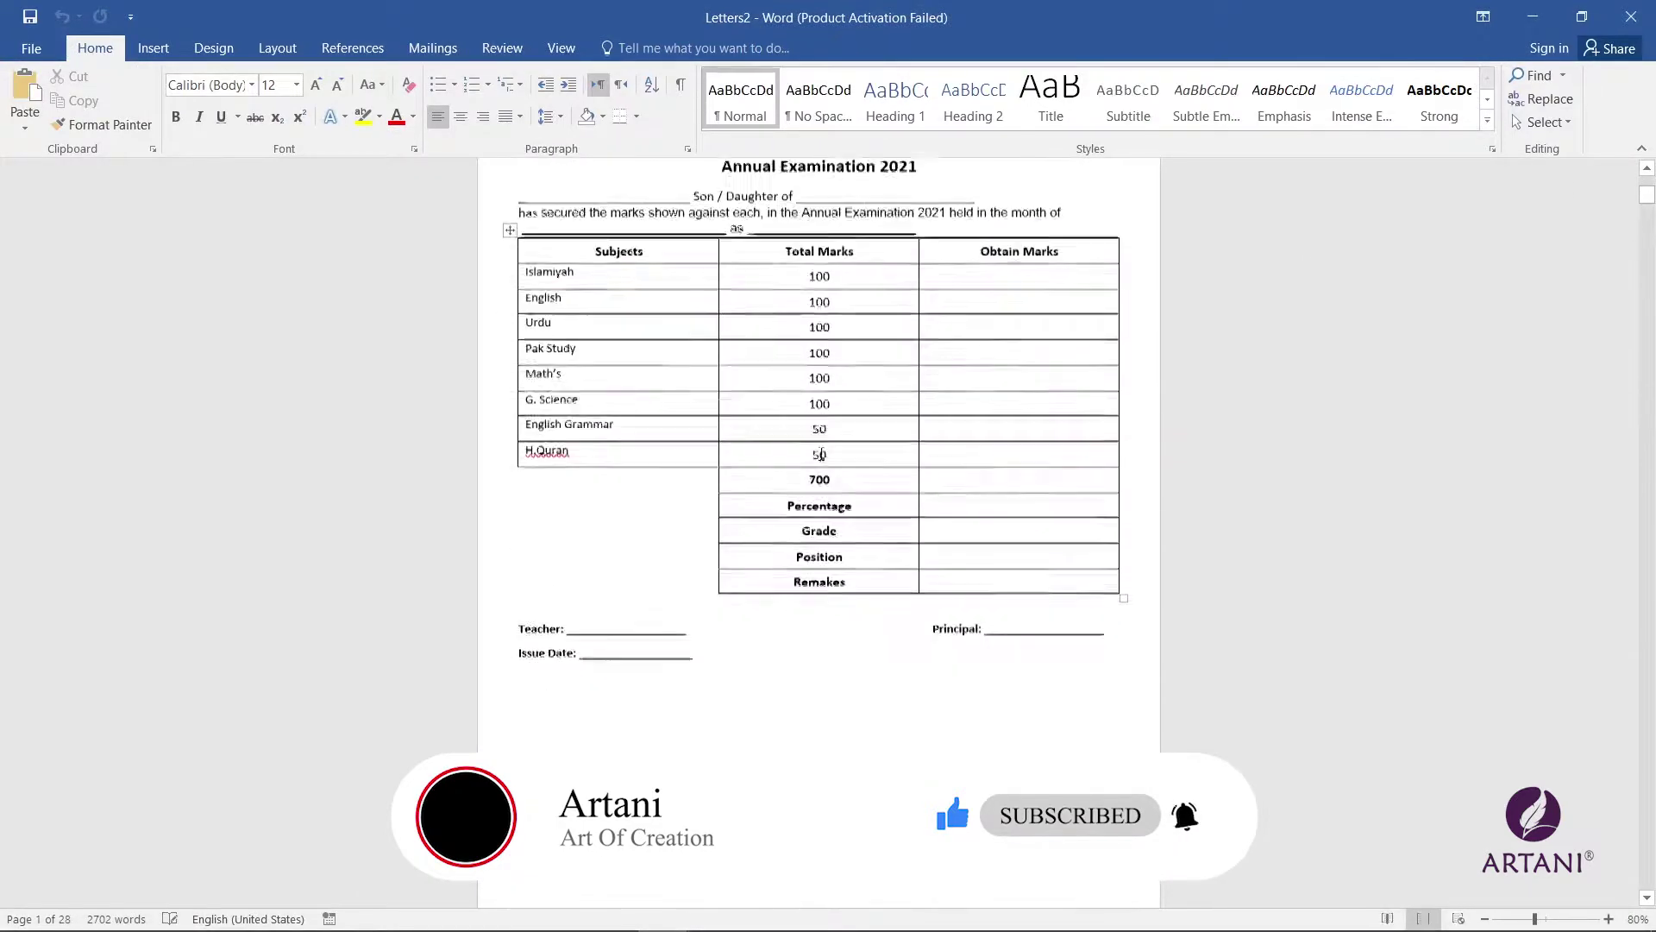
pyautogui.scroll(-10, 814, 463)
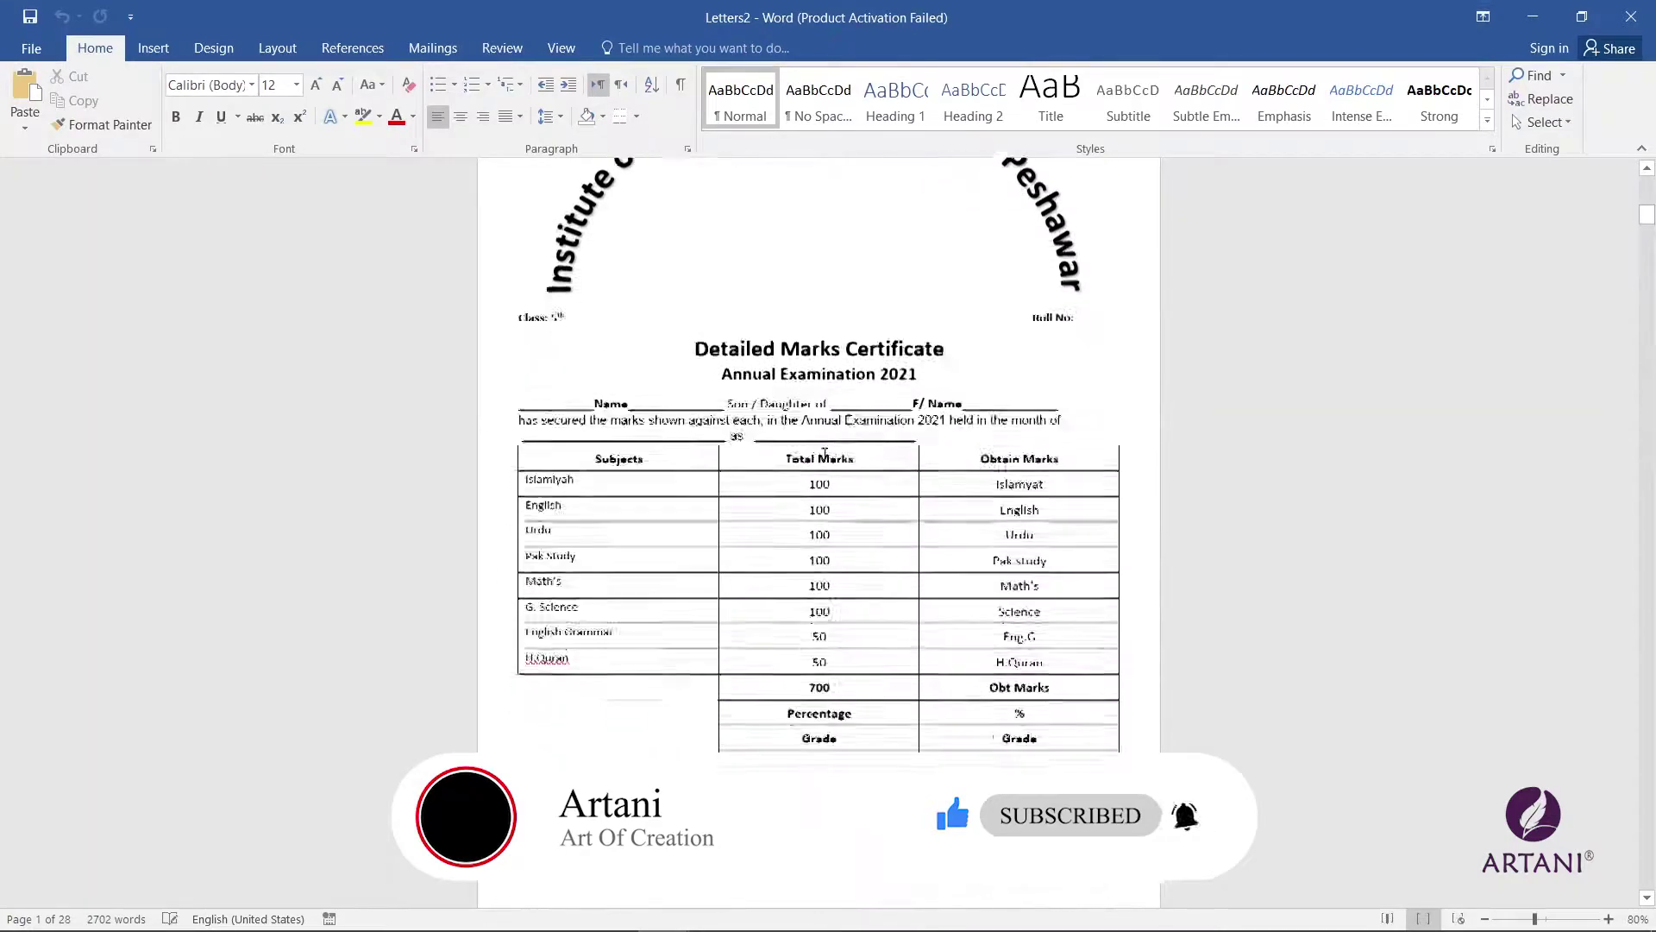
pyautogui.scroll(-10, 820, 463)
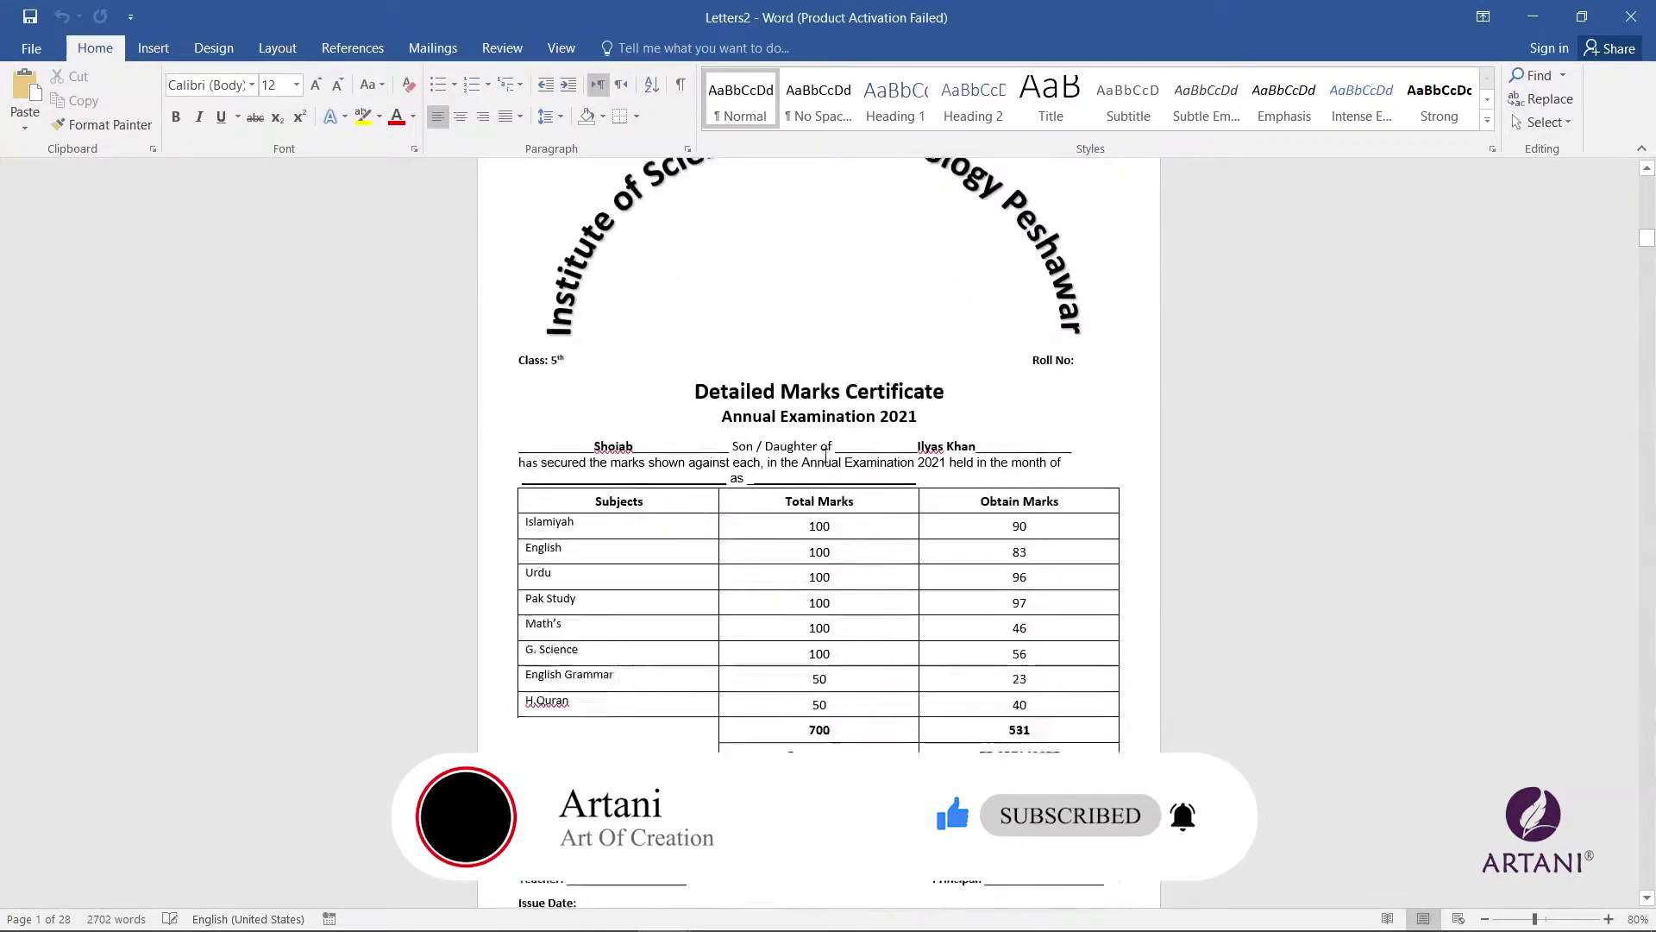
pyautogui.scroll(-10, 819, 463)
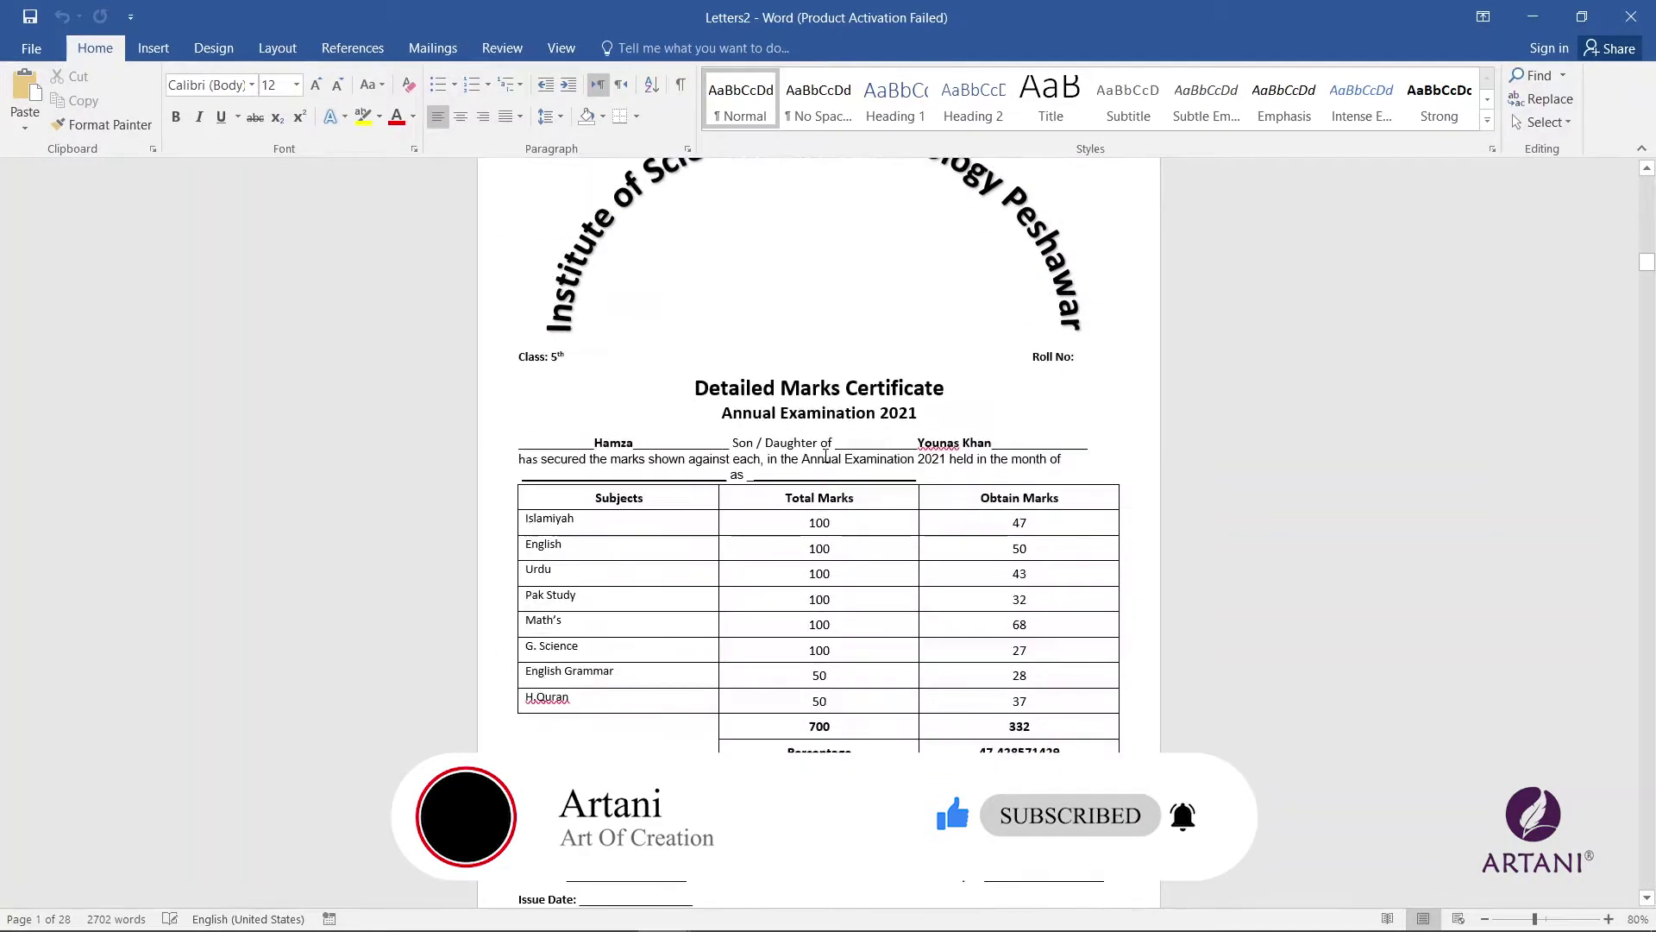
pyautogui.scroll(-3, 819, 463)
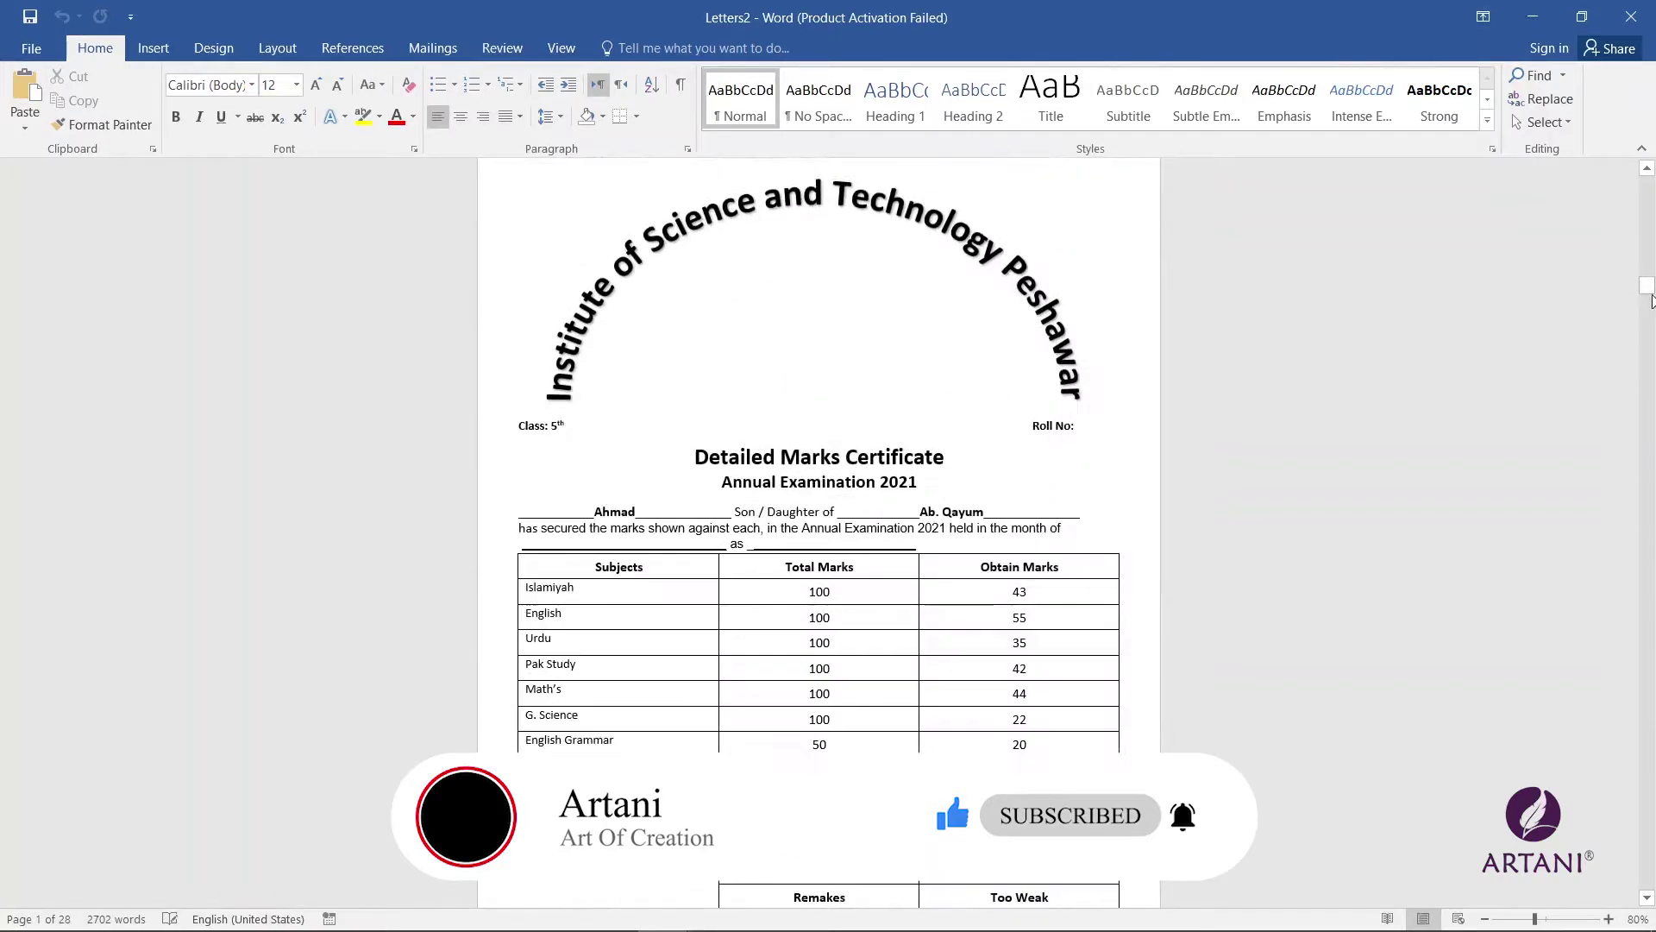
pyautogui.scroll(-1, 1652, 294)
pyautogui.moveTo(1654, 534); pyautogui.dragTo(1653, 665)
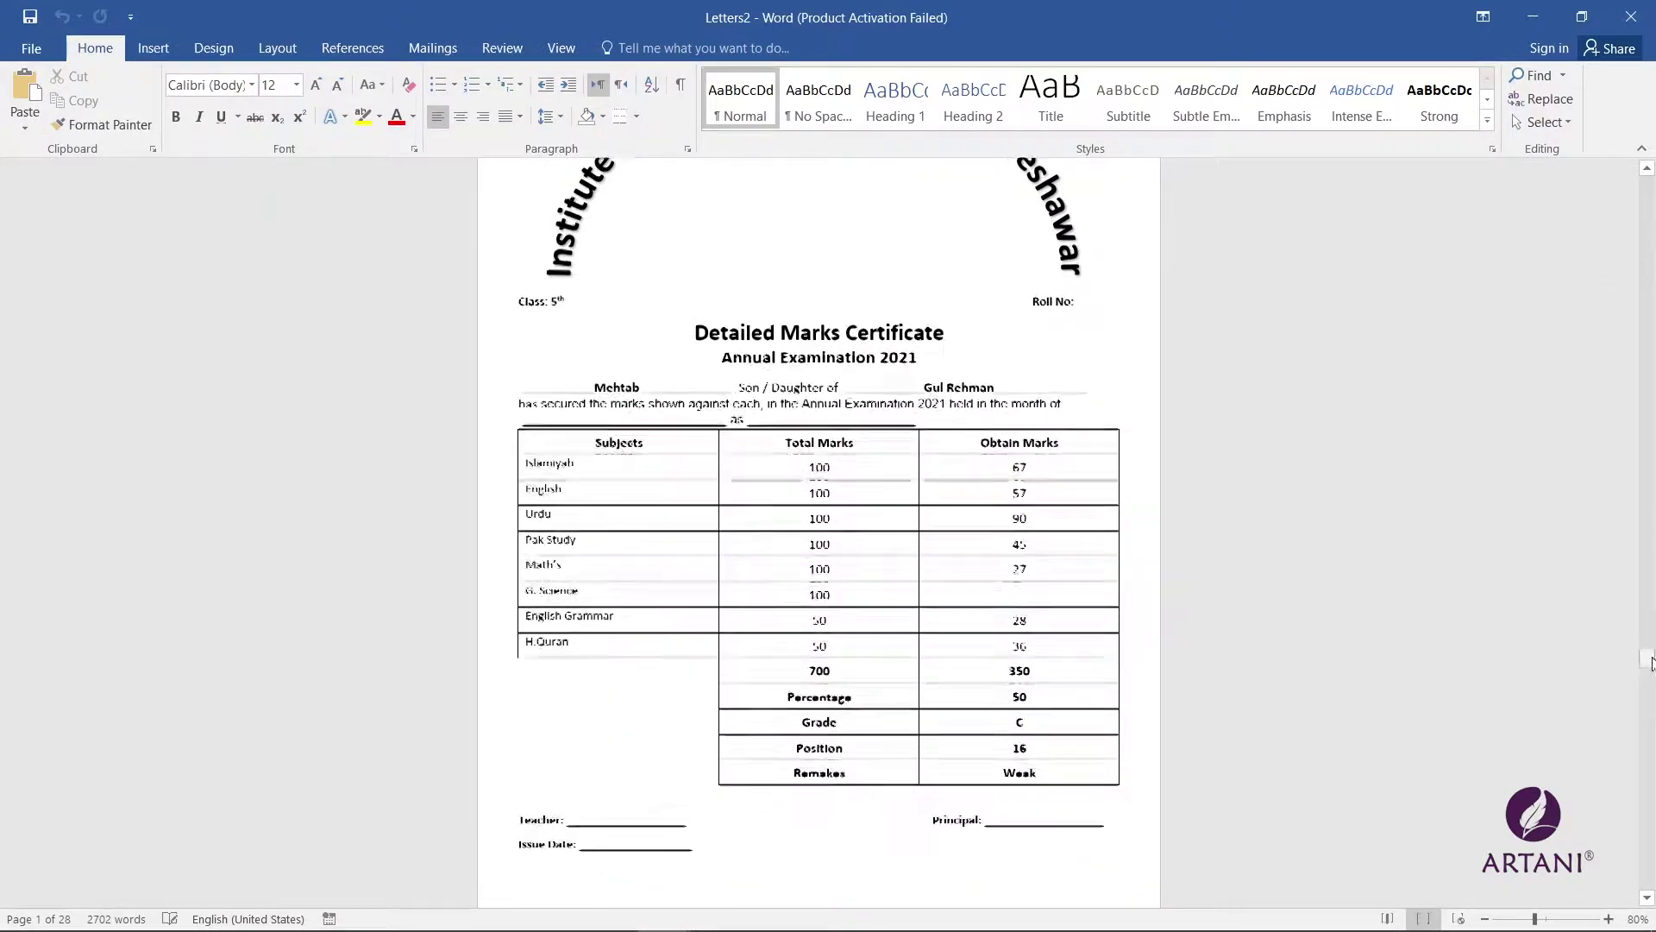
pyautogui.moveTo(1652, 662); pyautogui.dragTo(1652, 666)
pyautogui.scroll(10, 743, 463)
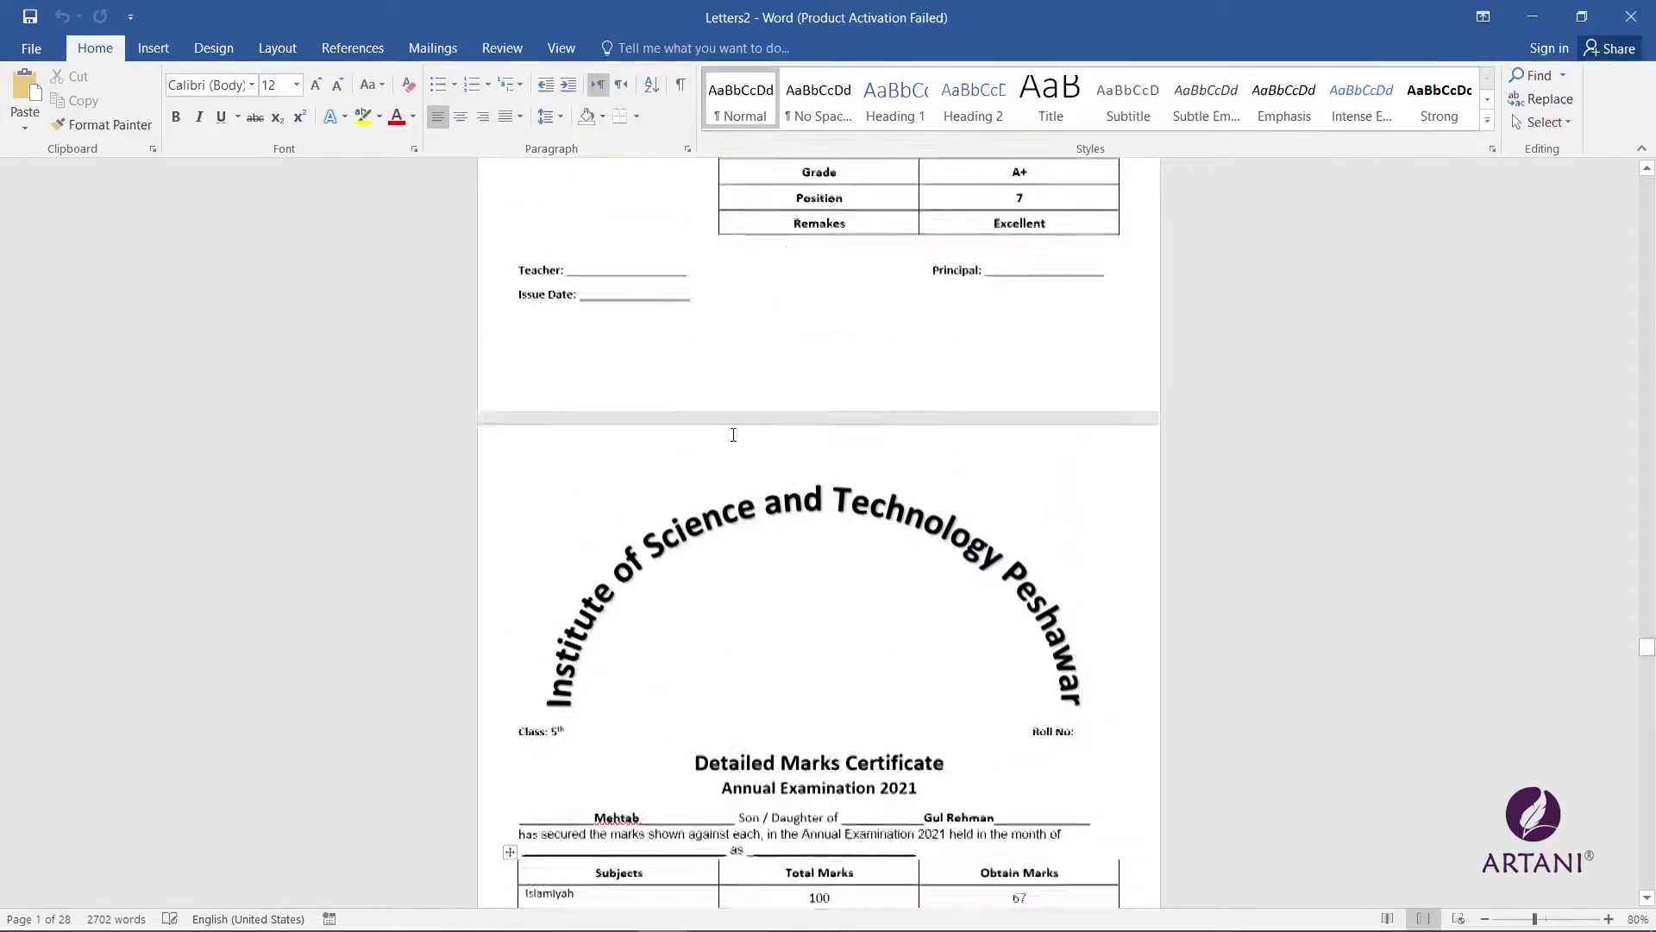
pyautogui.scroll(10, 733, 435)
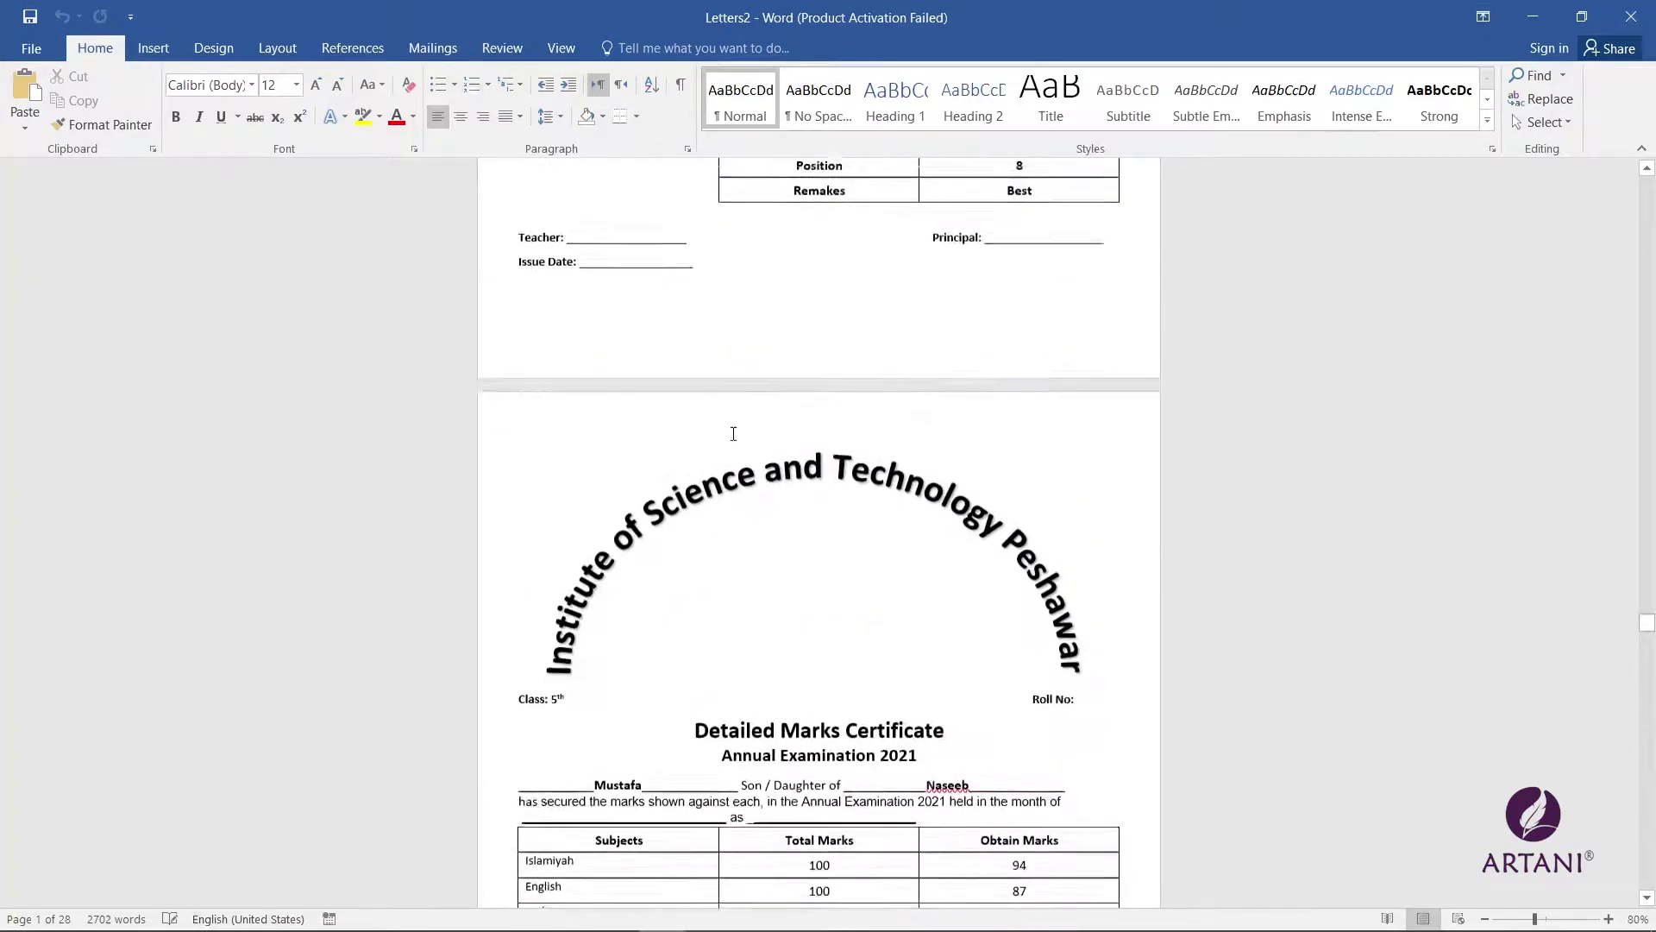
pyautogui.scroll(10, 727, 441)
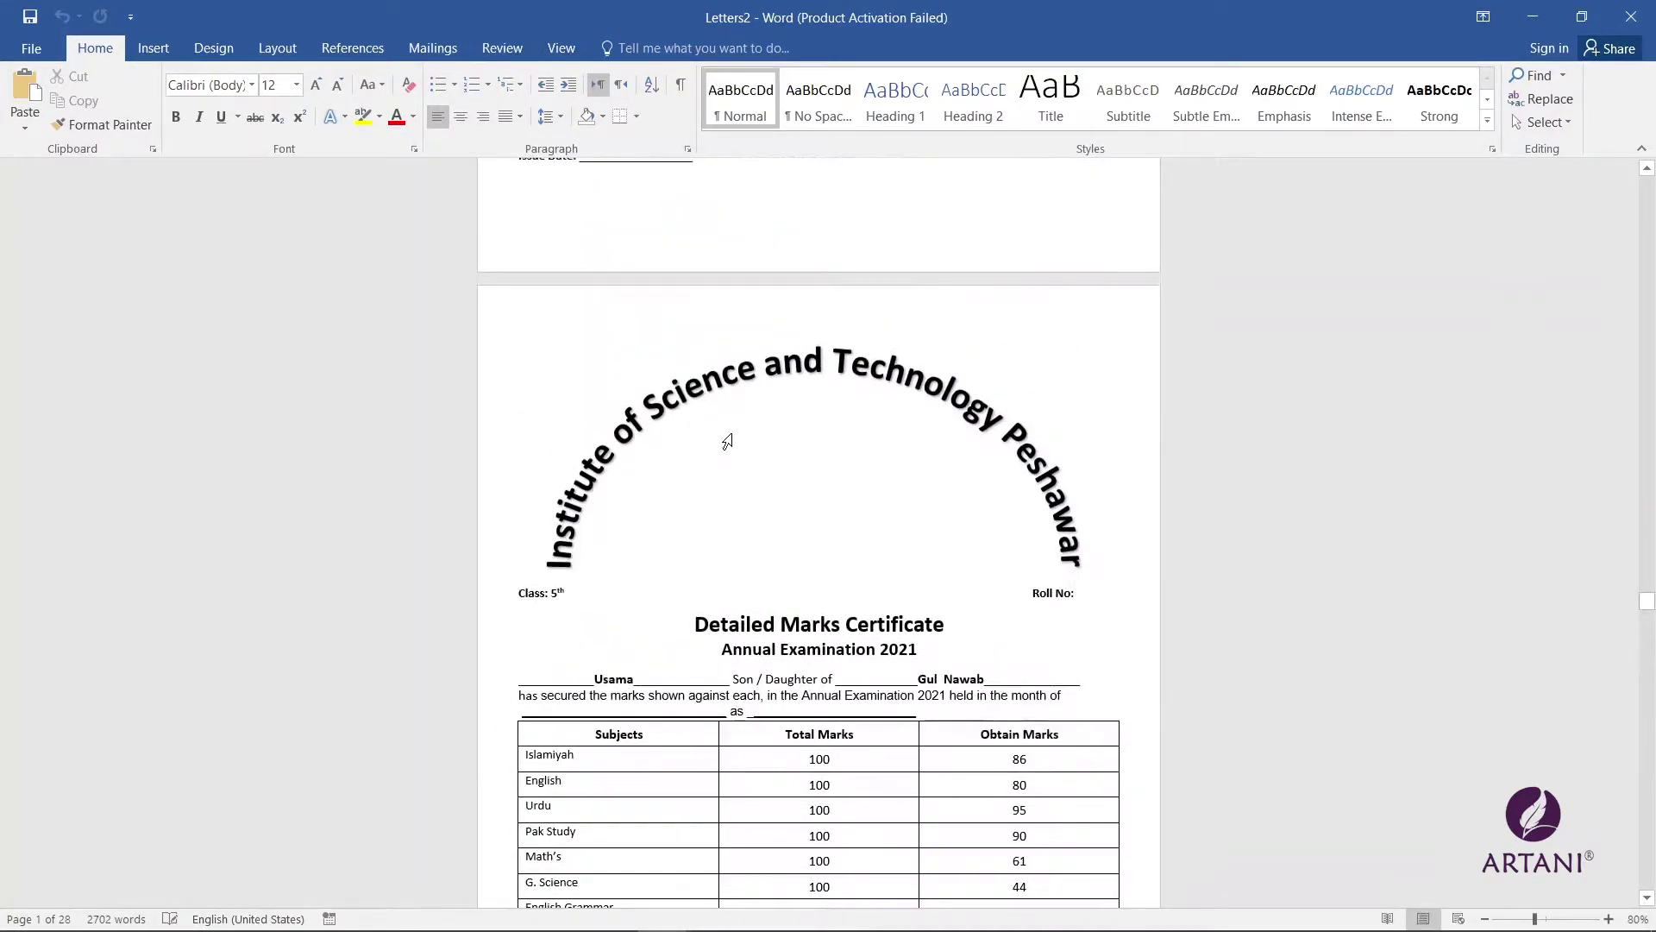